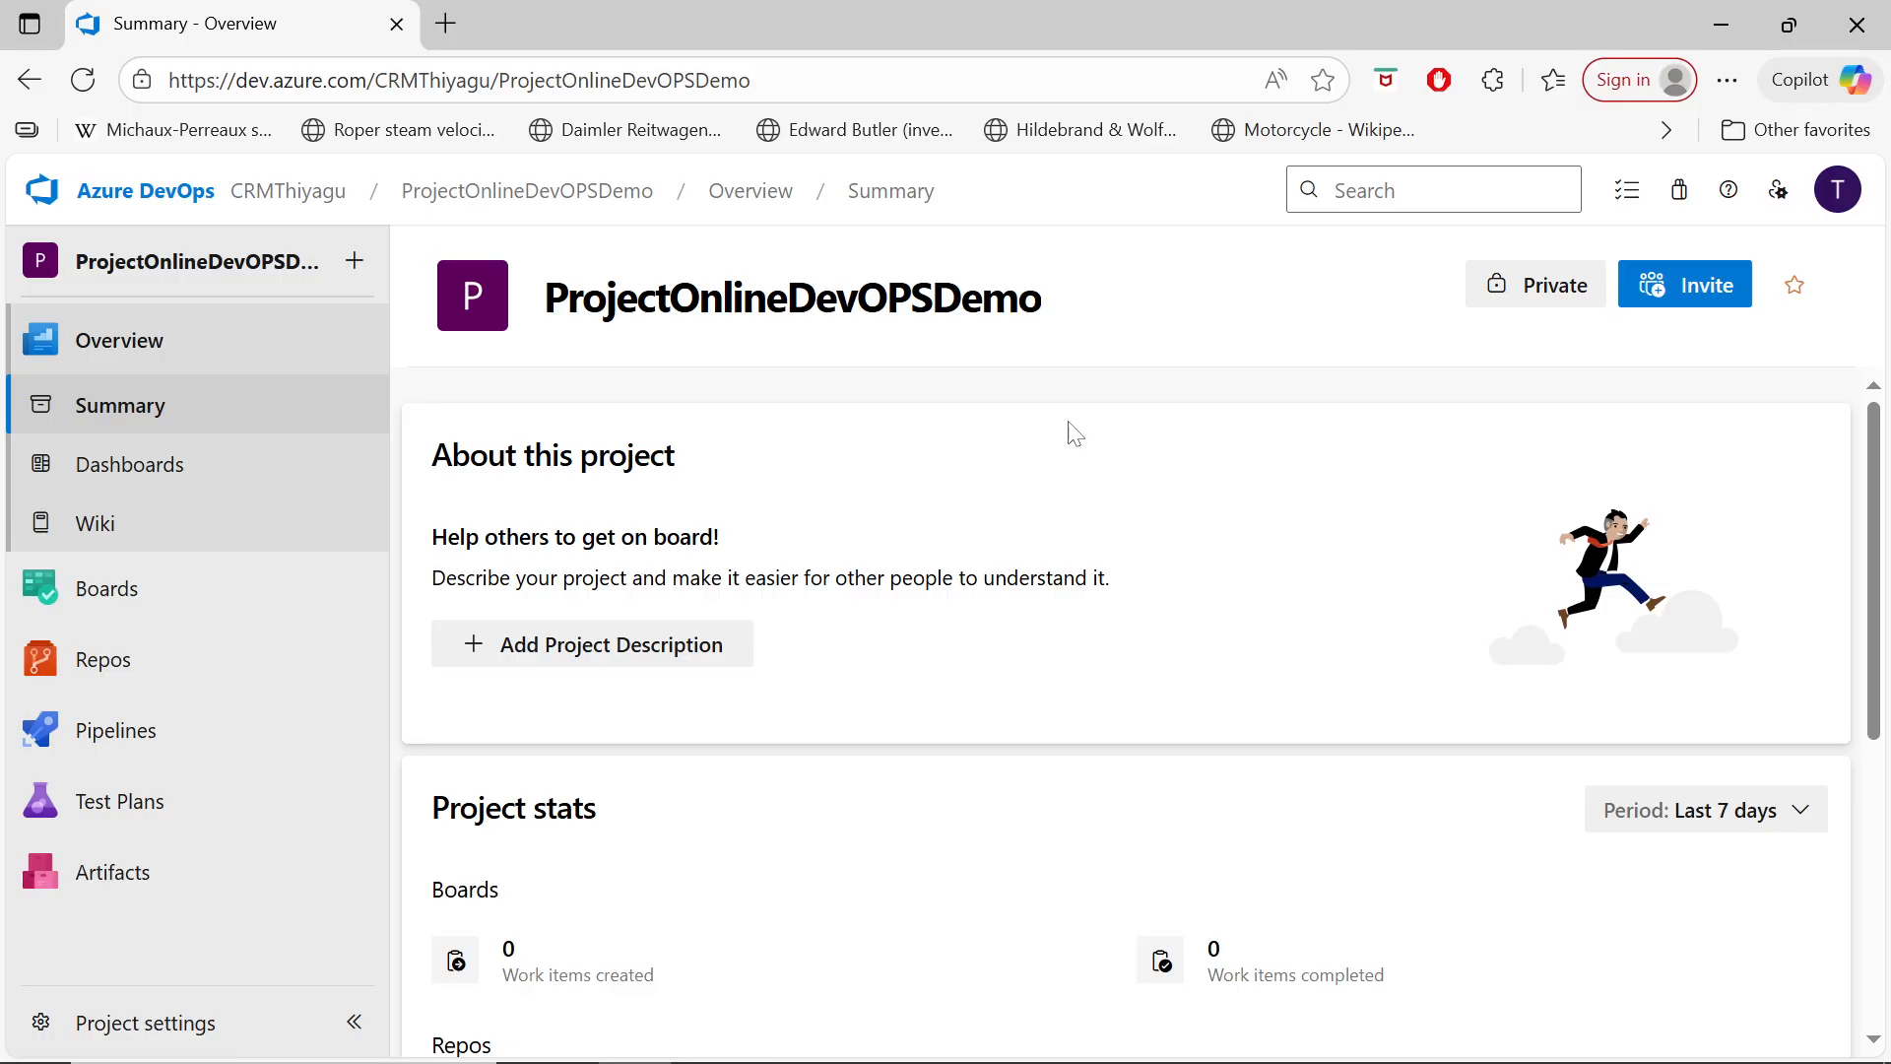
Step: Open the Project Online Release pipeline definition for editing
{"action": "mouse_move", "coordinate": [128, 727]}
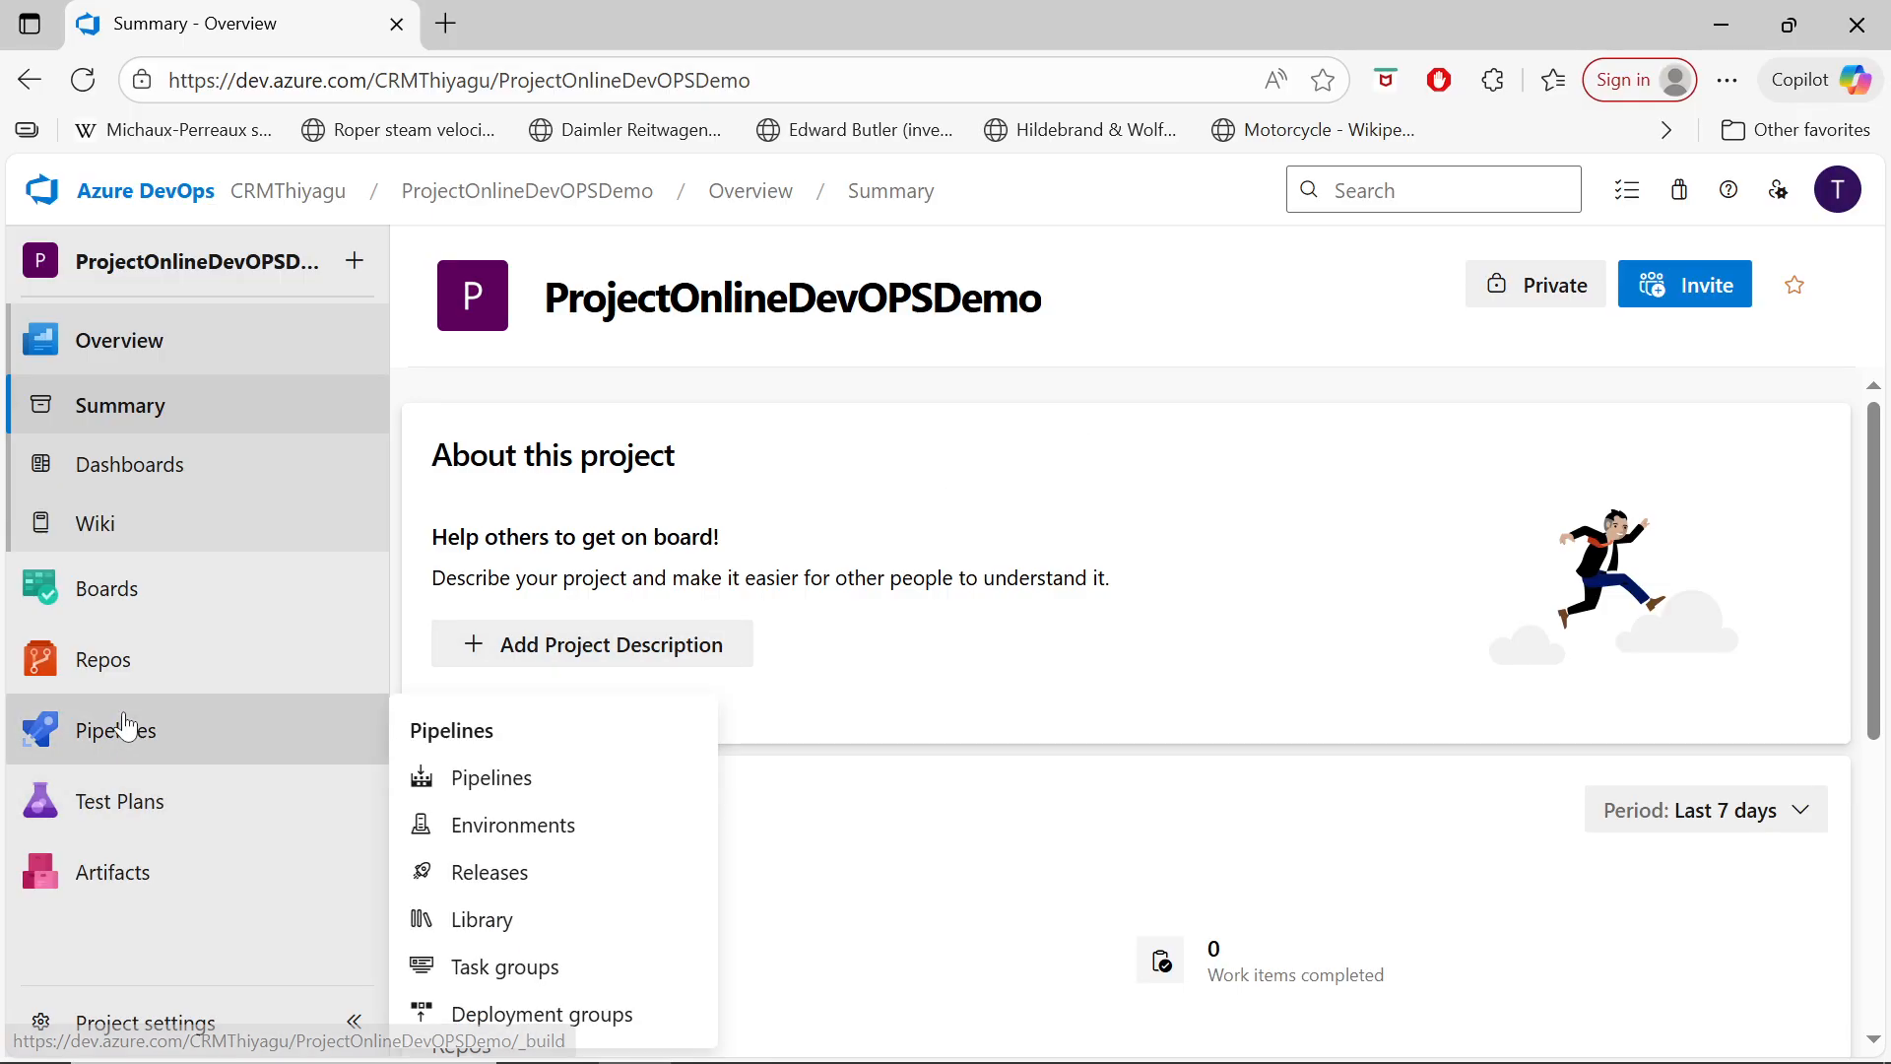
{"action": "left_click", "coordinate": [510, 884]}
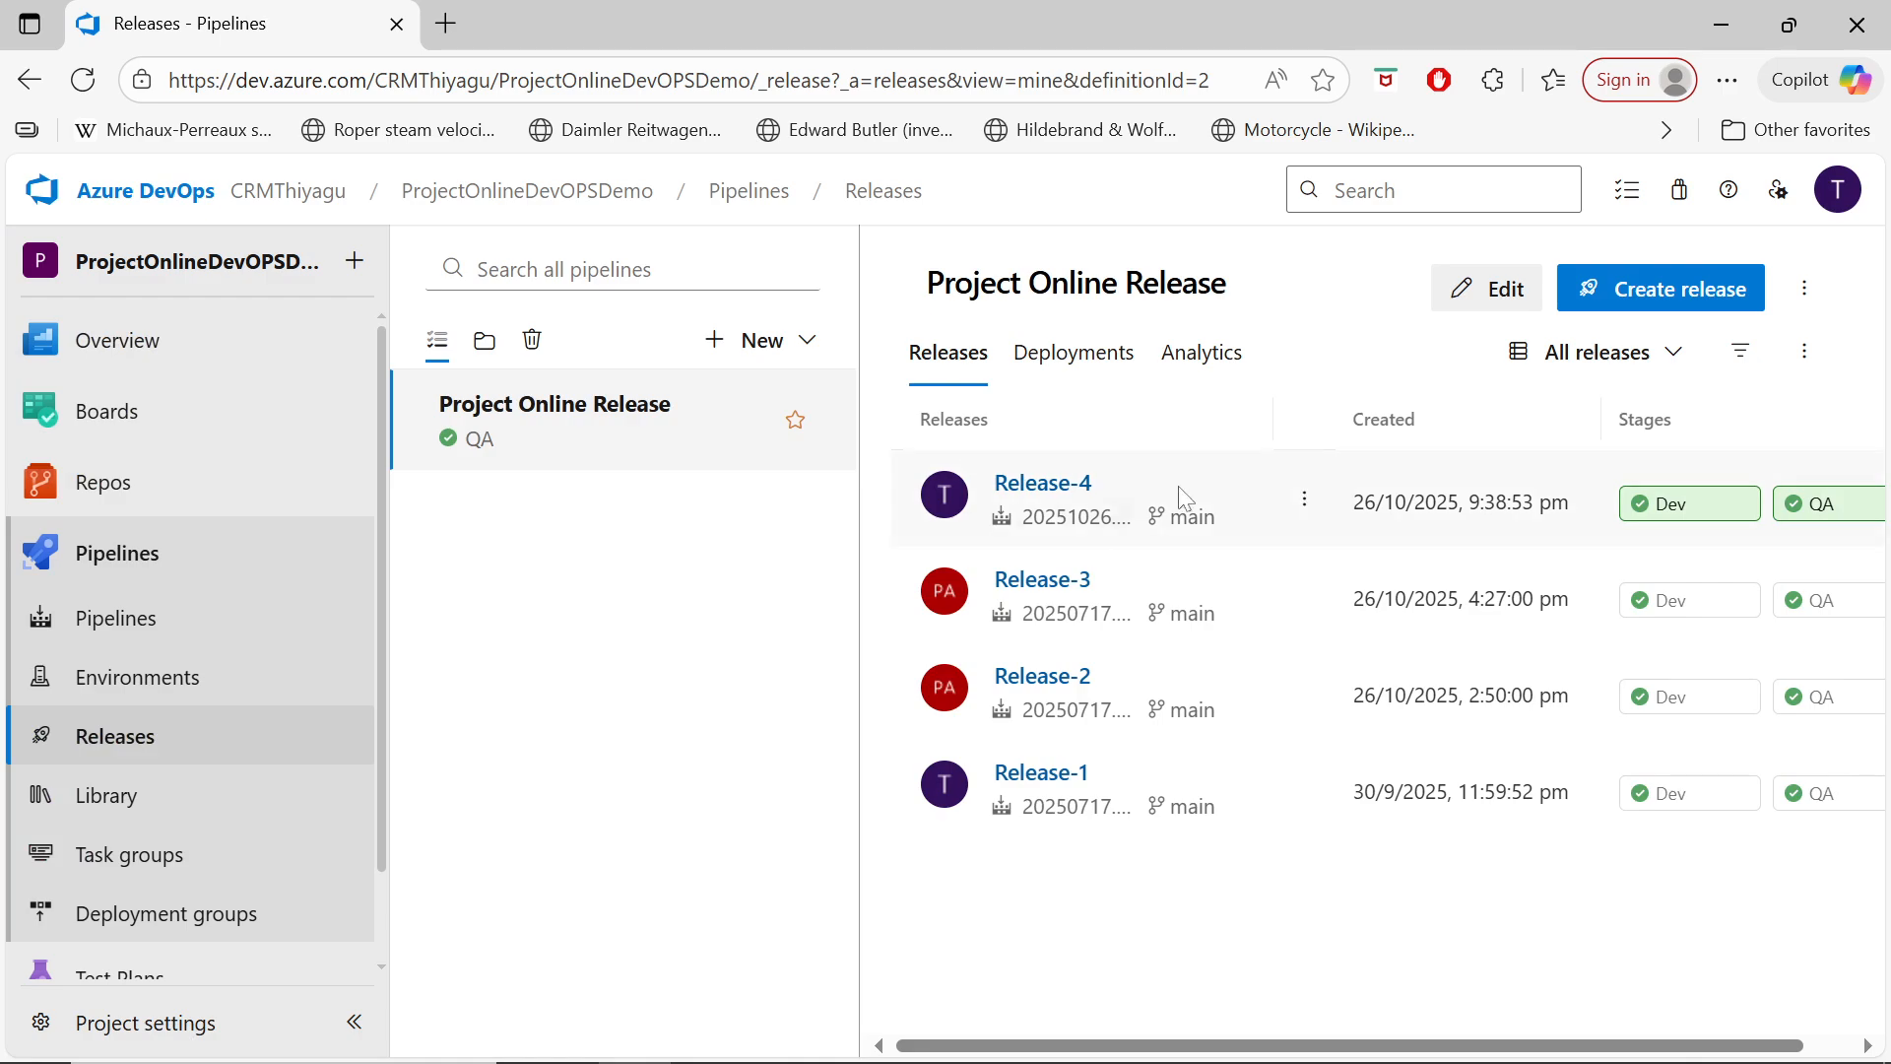
{"action": "left_click", "coordinate": [1500, 292]}
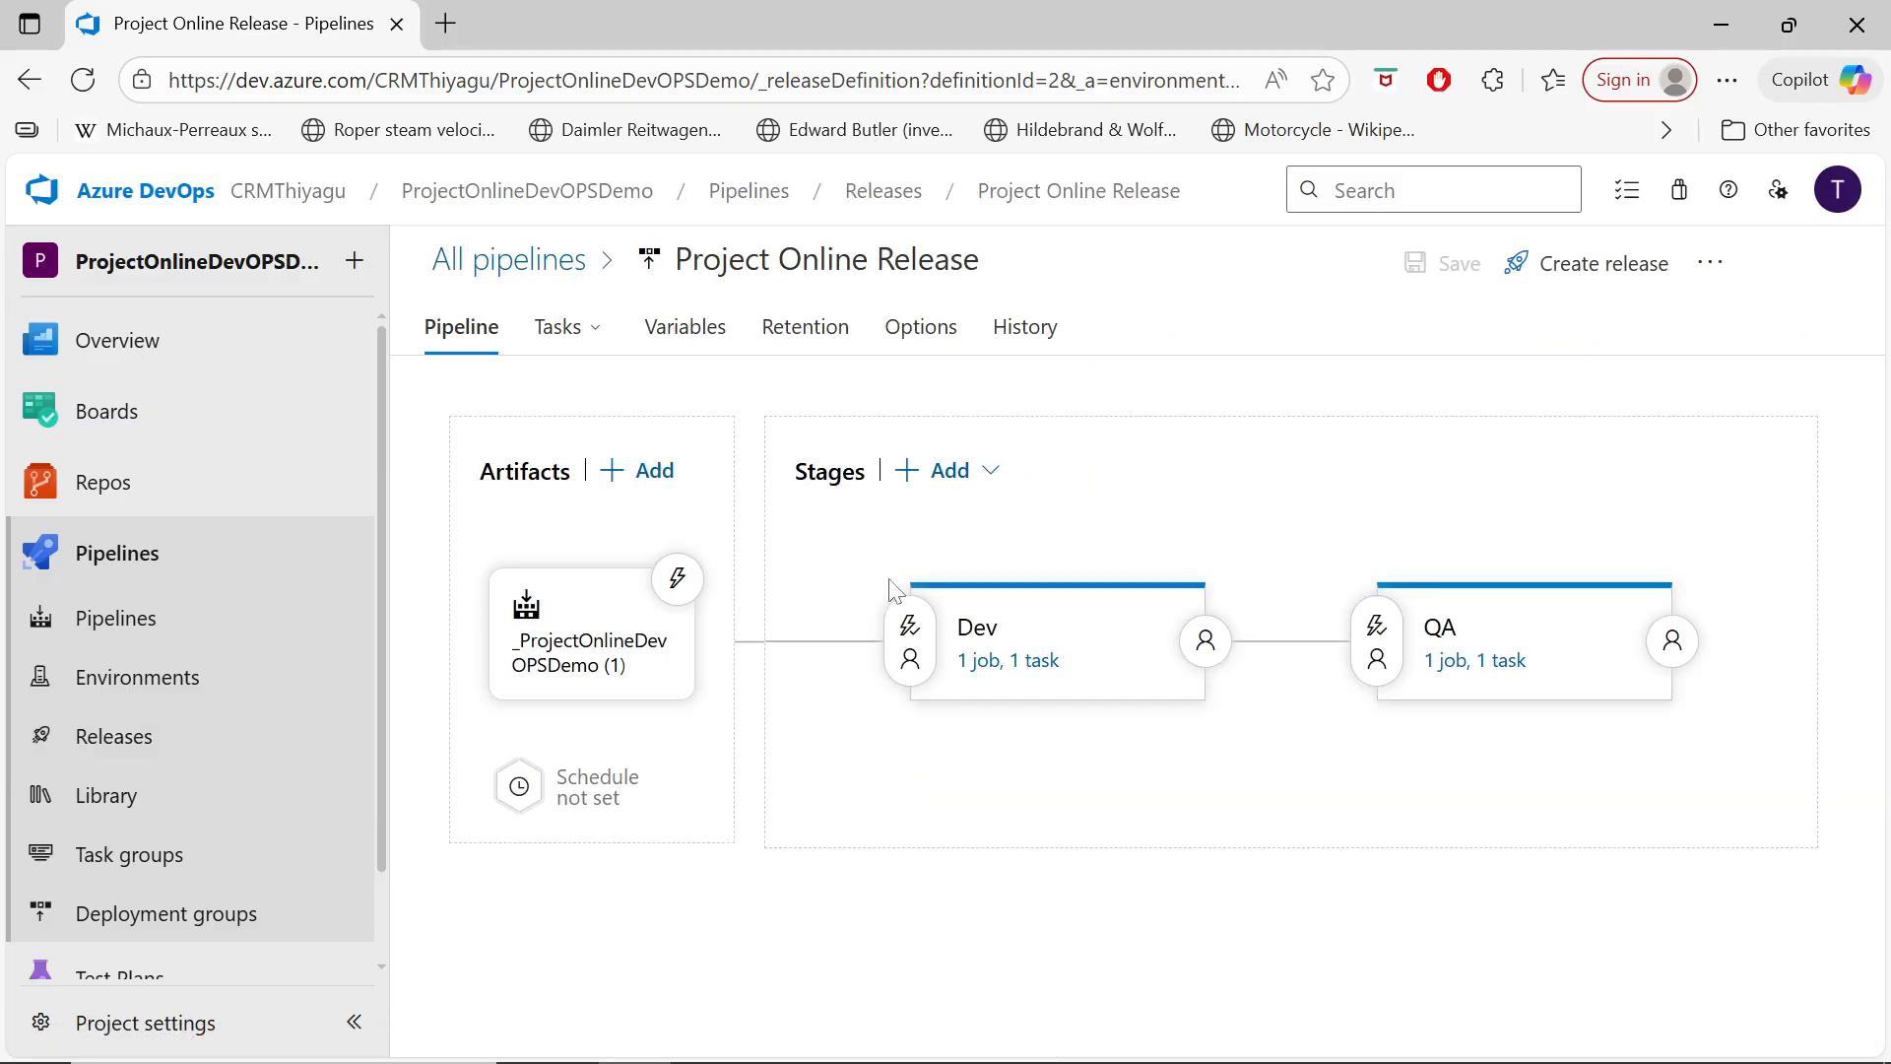
Step: Enable the continuous deployment trigger on the _ProjectOnlineDevOPSDemo (1) artifact and add a build branch filter
{"action": "left_click", "coordinate": [679, 583]}
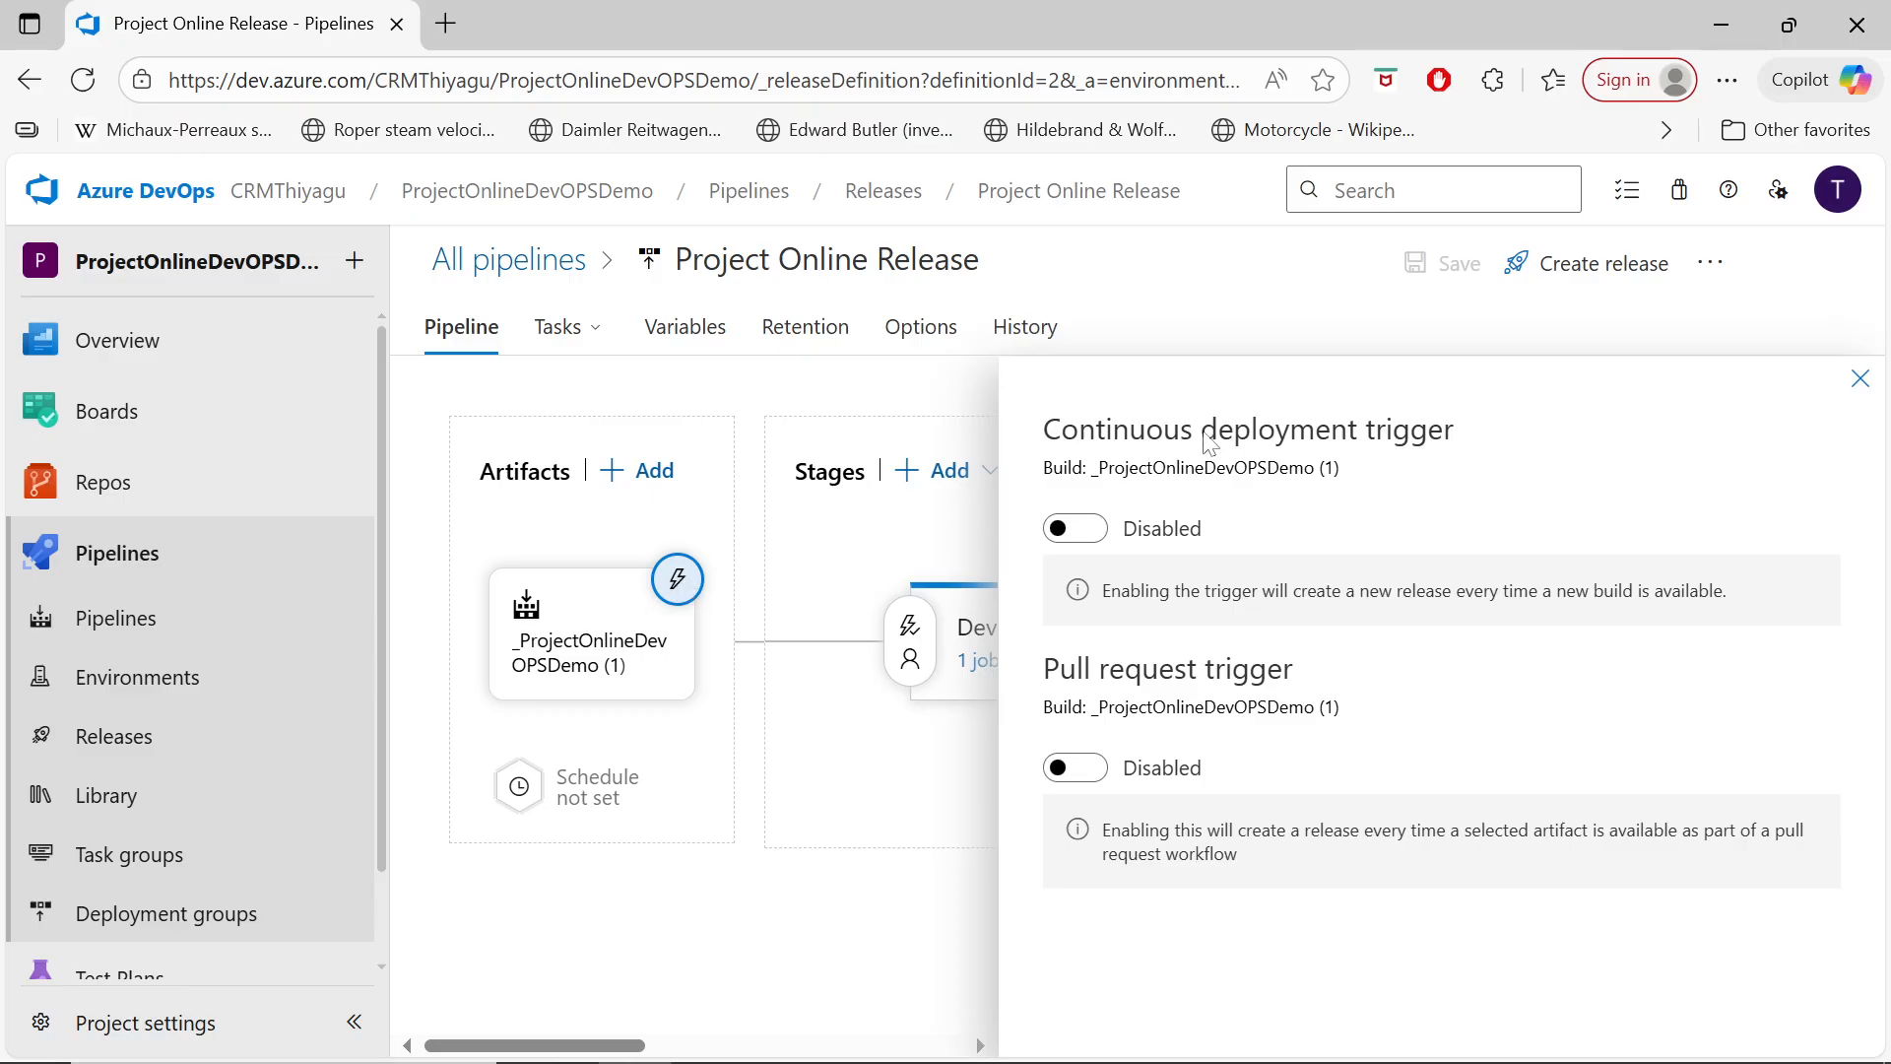
{"action": "left_click", "coordinate": [1082, 529]}
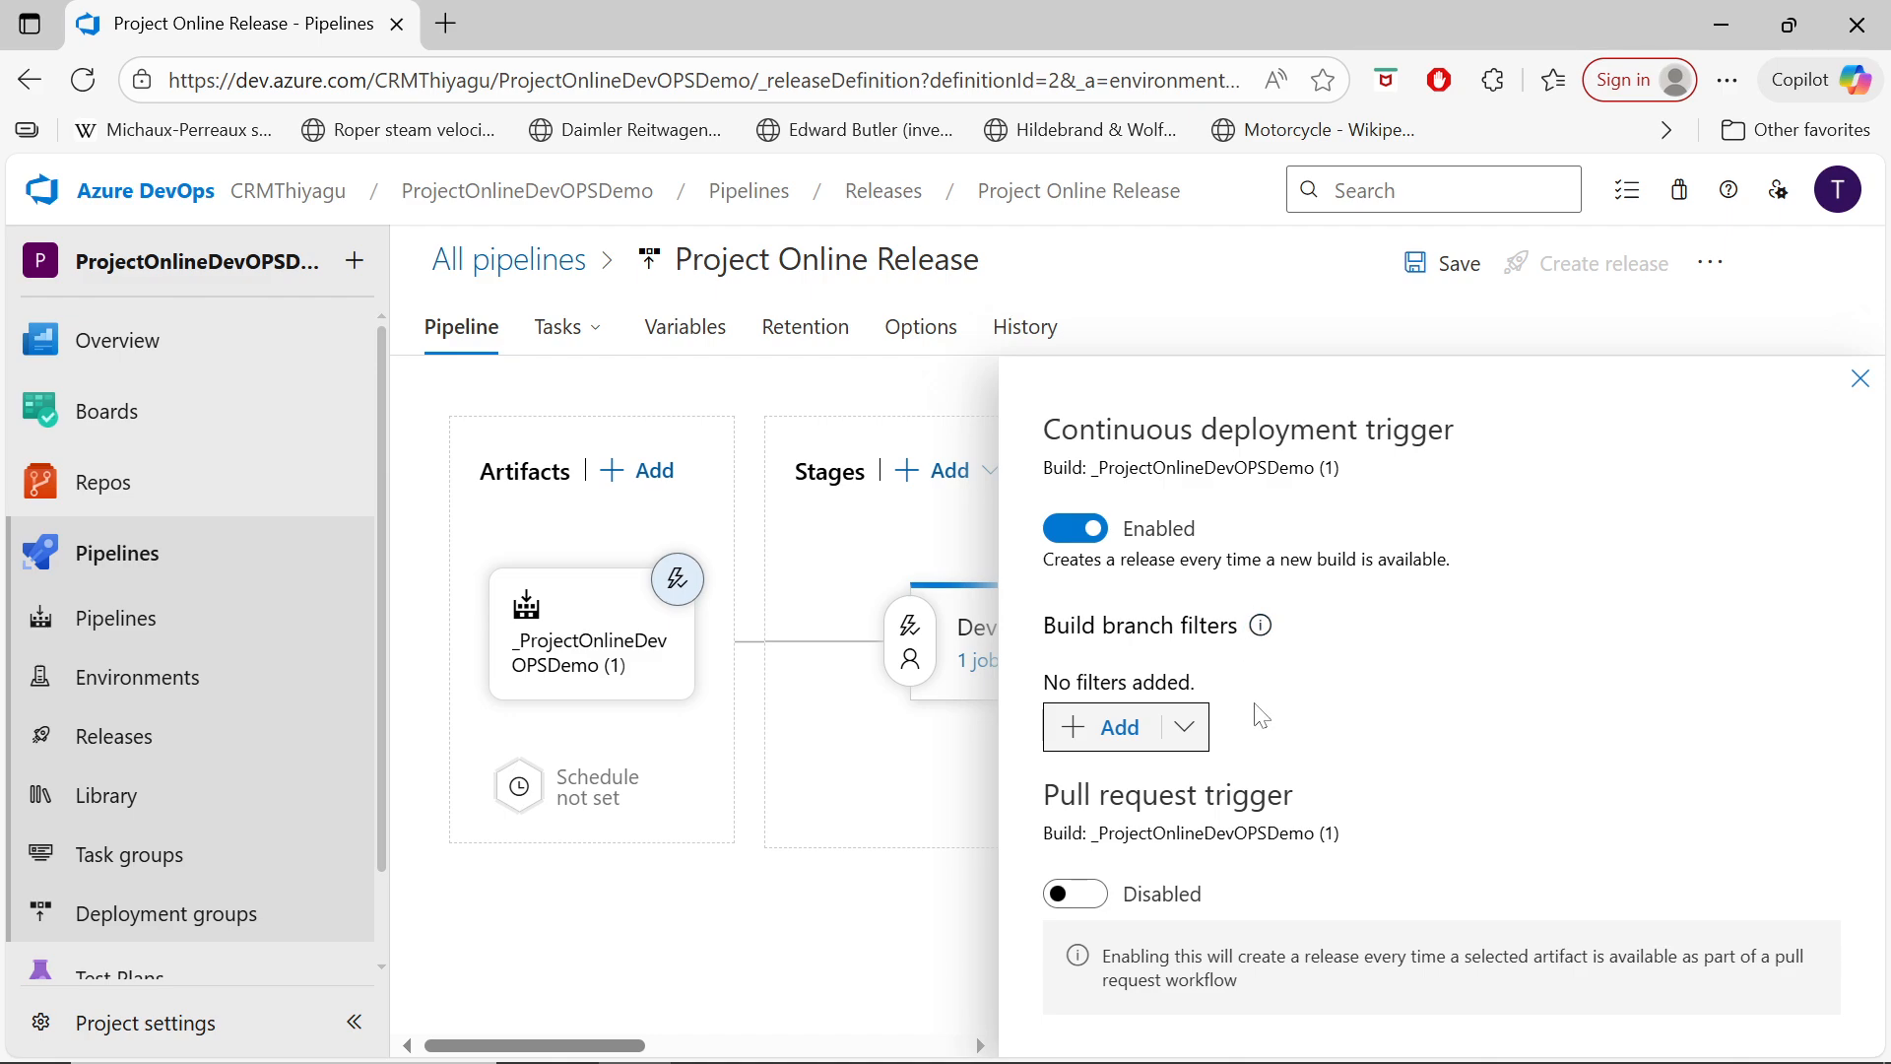
{"action": "left_click", "coordinate": [1185, 739]}
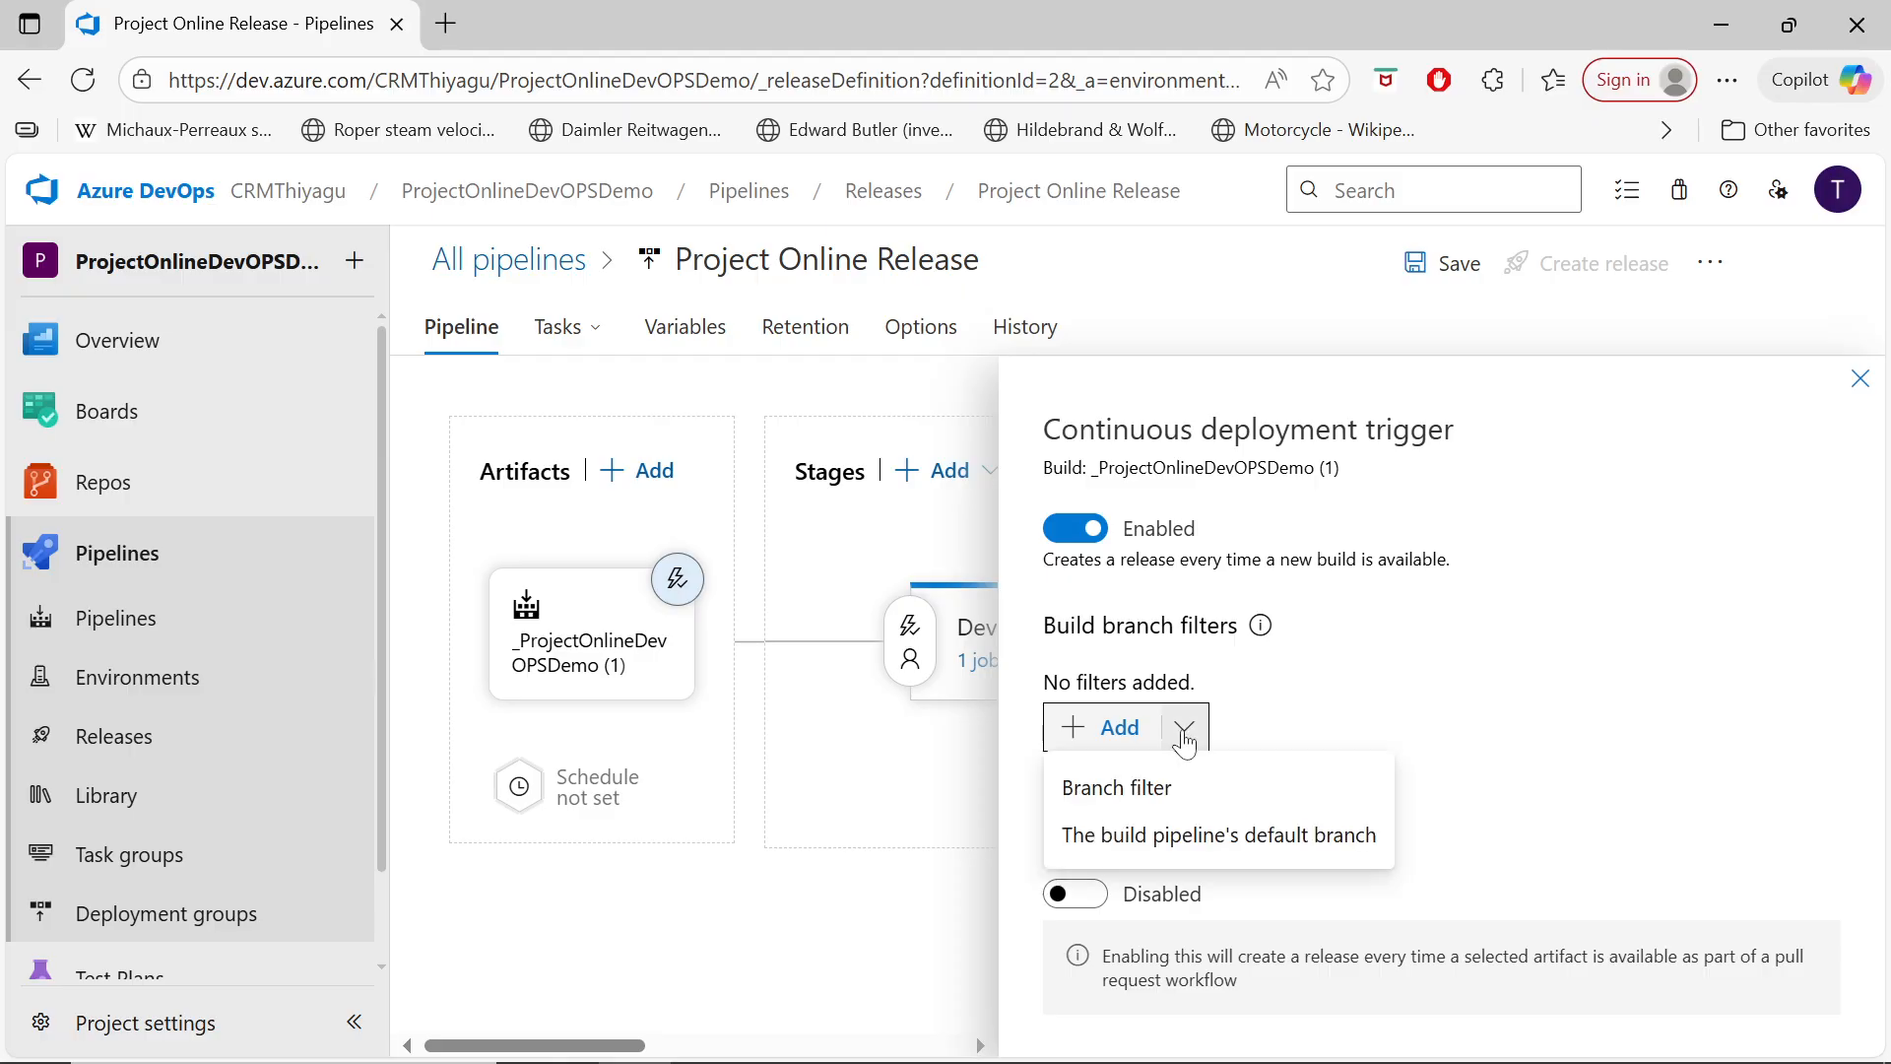
{"action": "left_click", "coordinate": [1182, 786]}
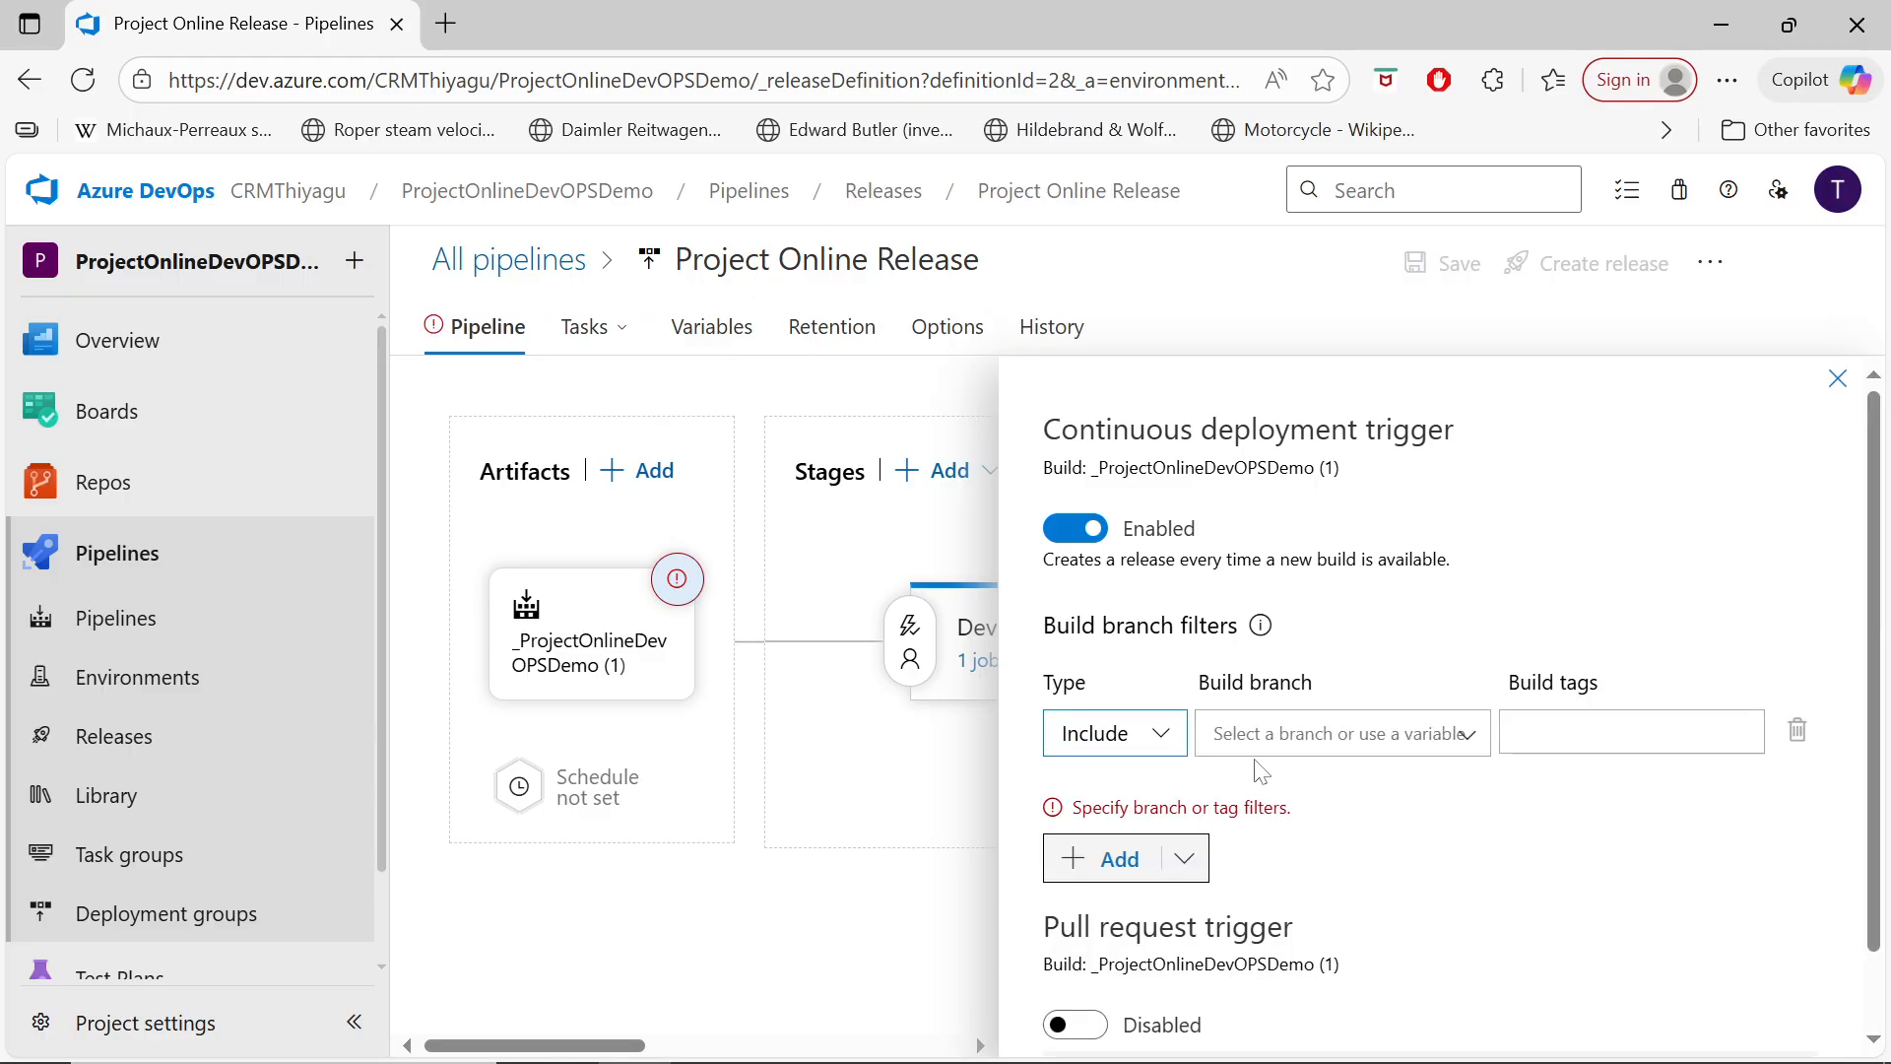
Step: Set the build branch filter to include the main branch
{"action": "left_click", "coordinate": [1169, 745]}
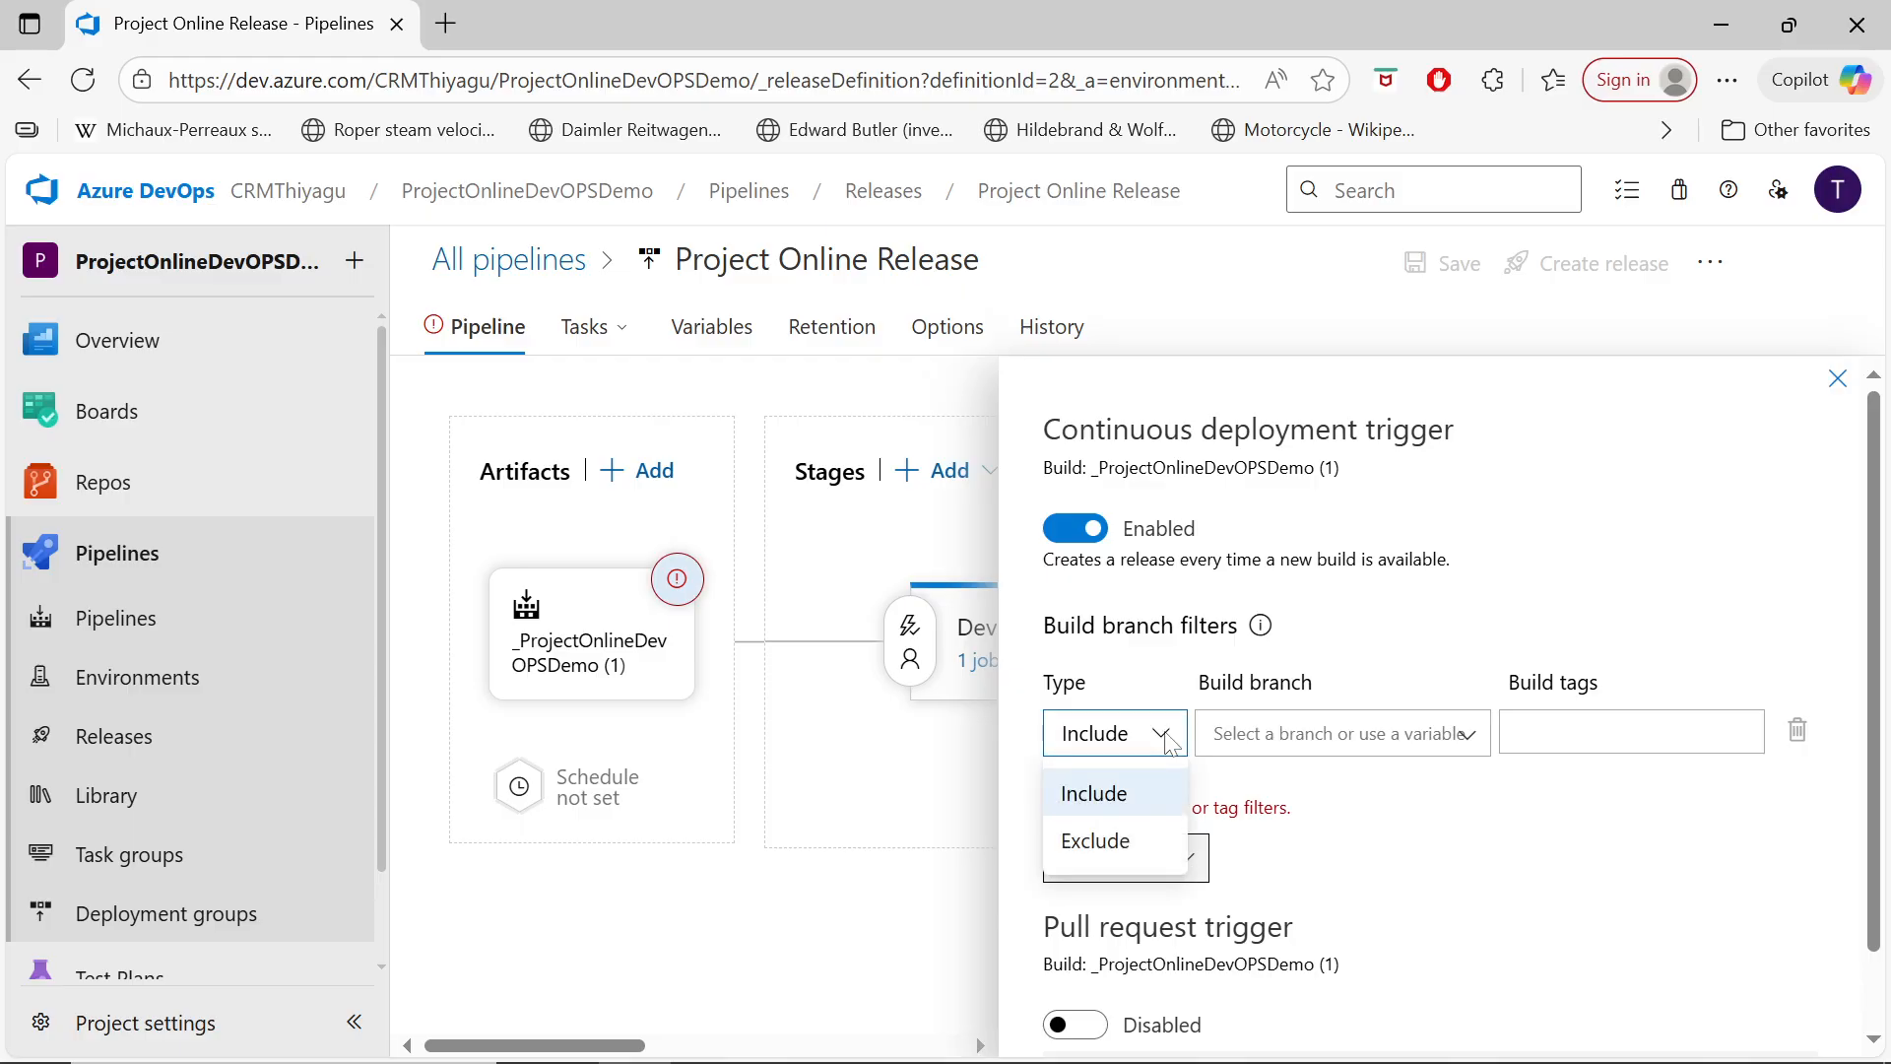
{"action": "left_click", "coordinate": [1169, 745]}
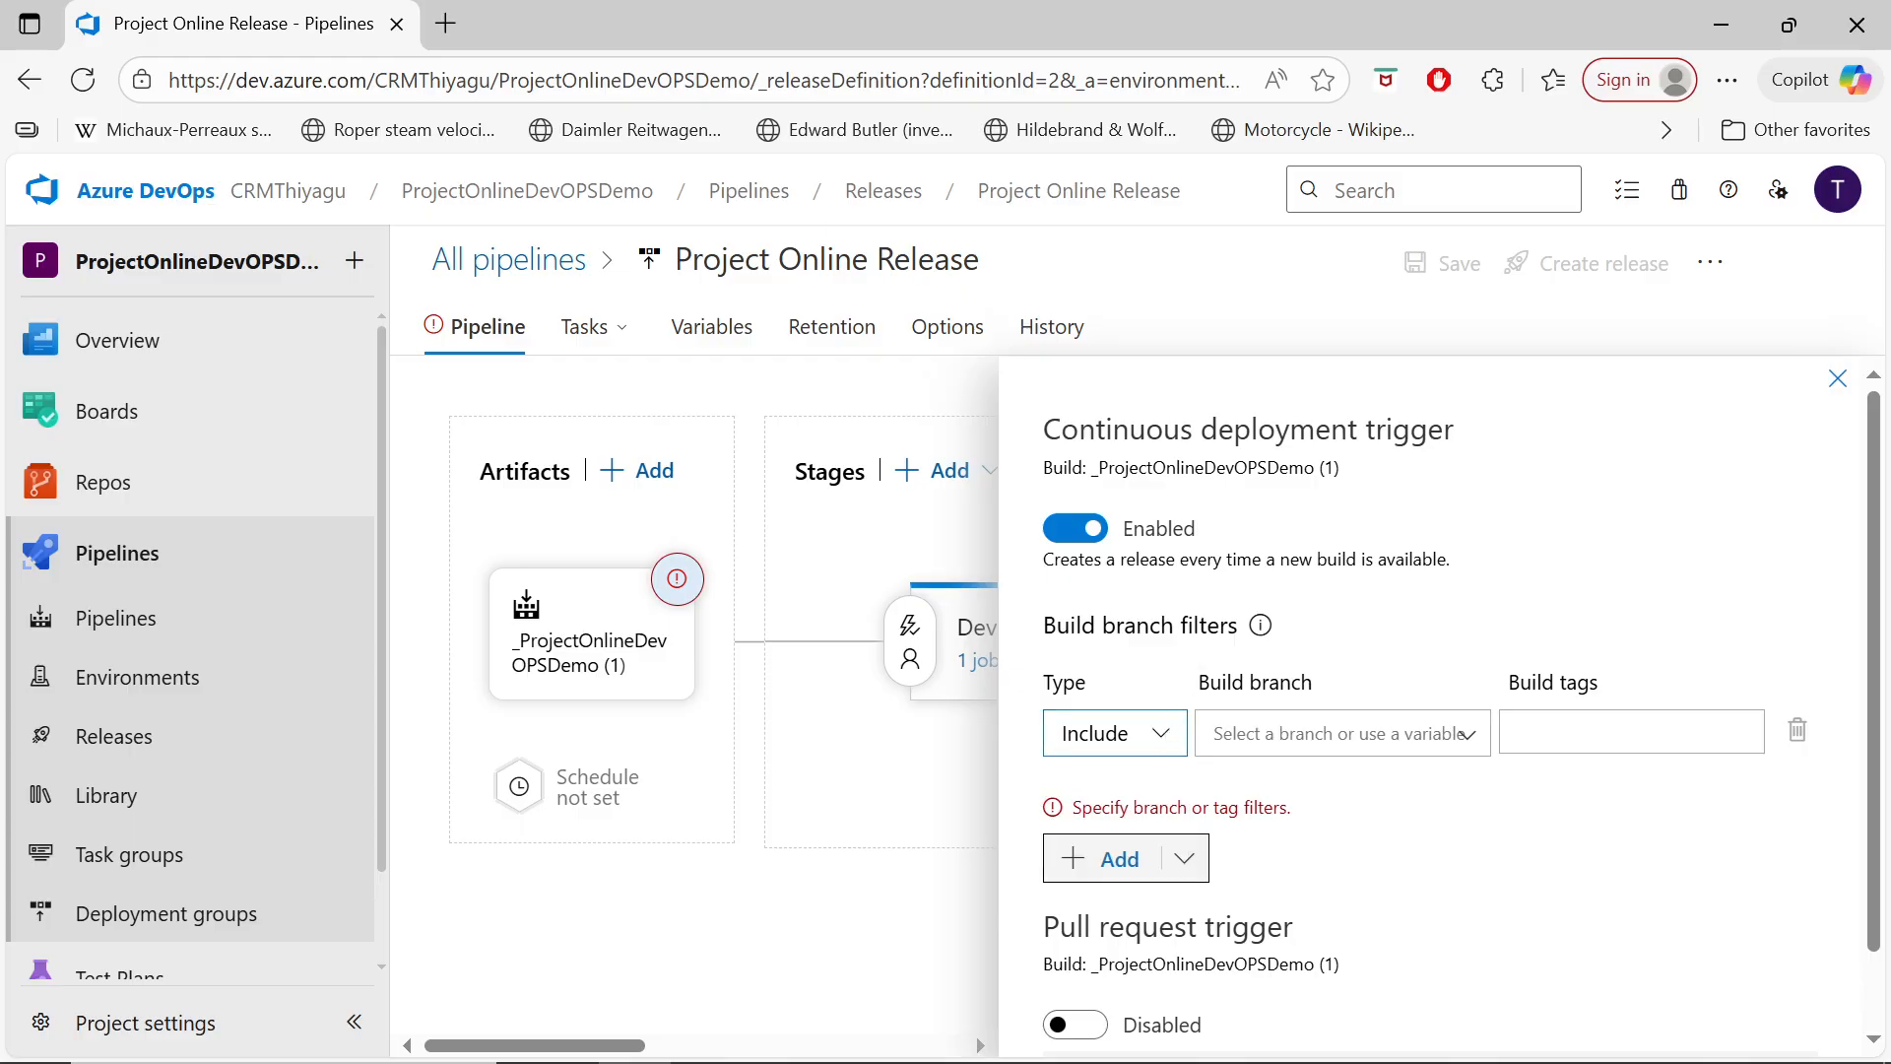
{"action": "left_click", "coordinate": [1201, 869]}
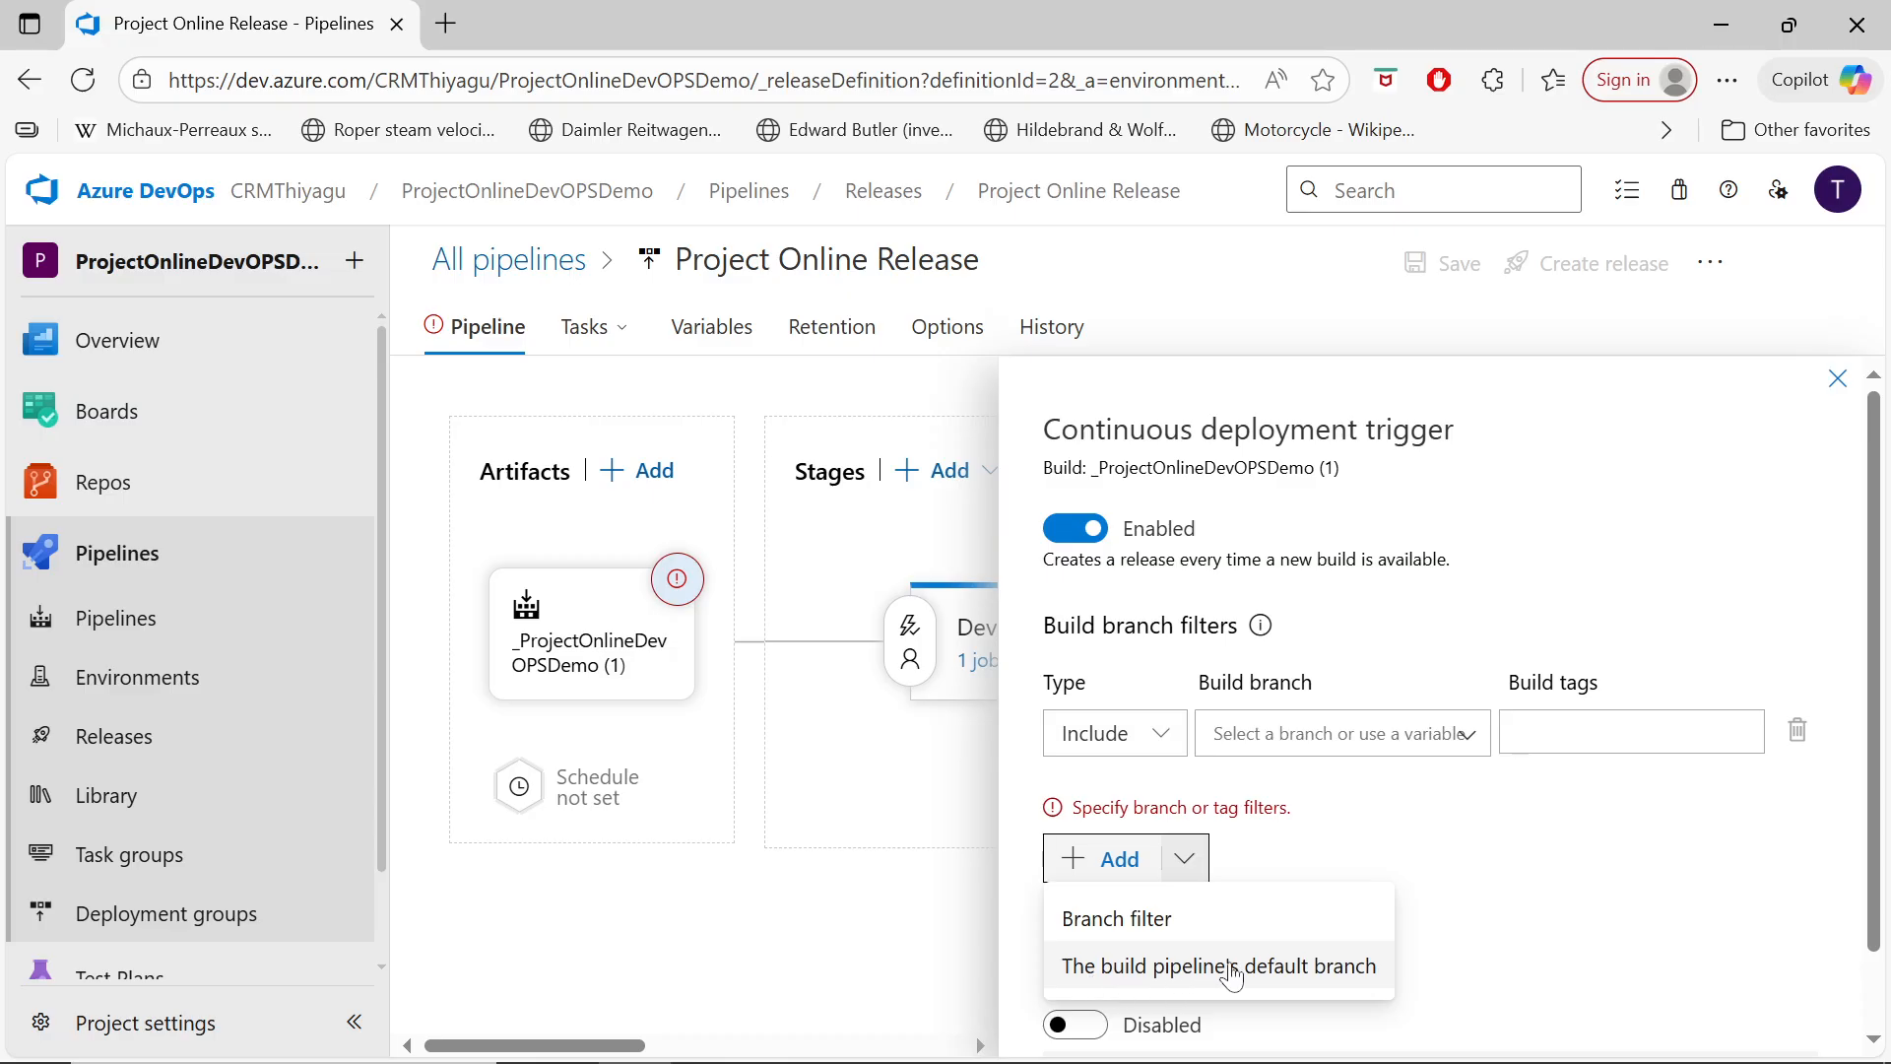
{"action": "left_click", "coordinate": [1416, 834]}
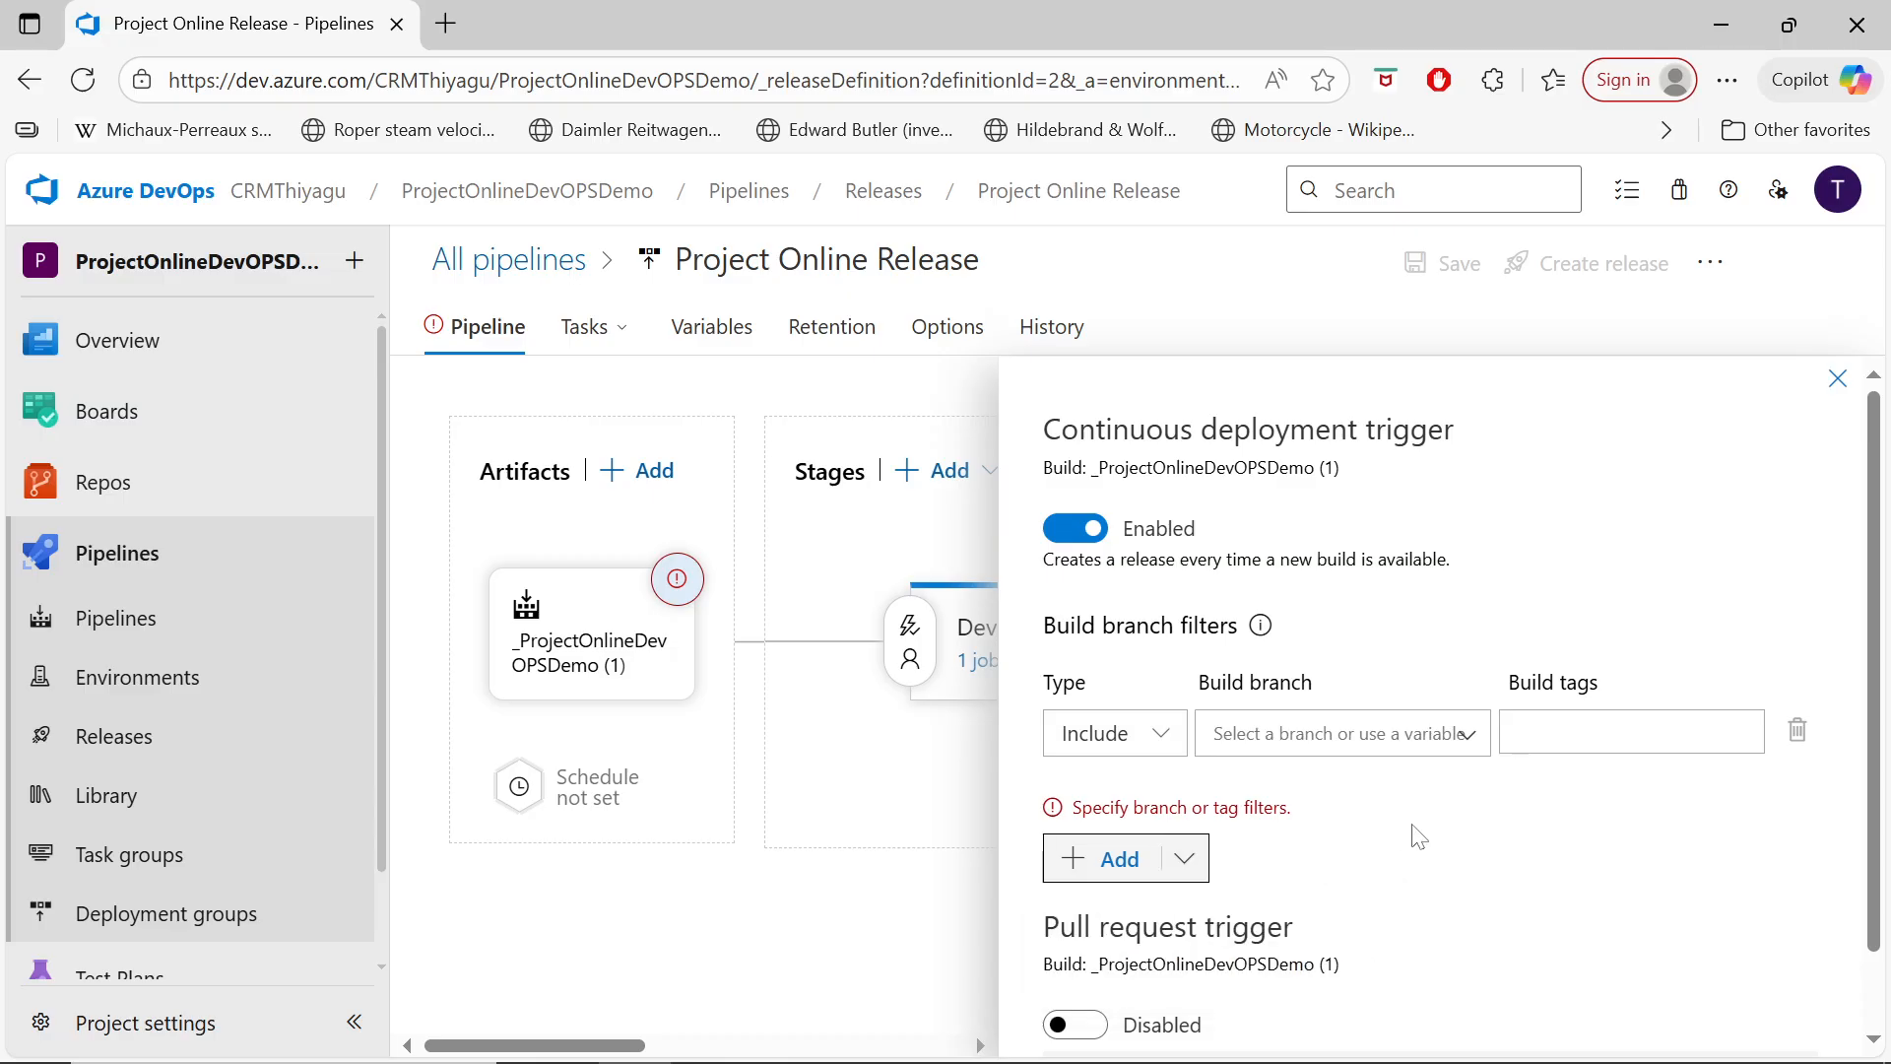
{"action": "left_click", "coordinate": [1459, 746]}
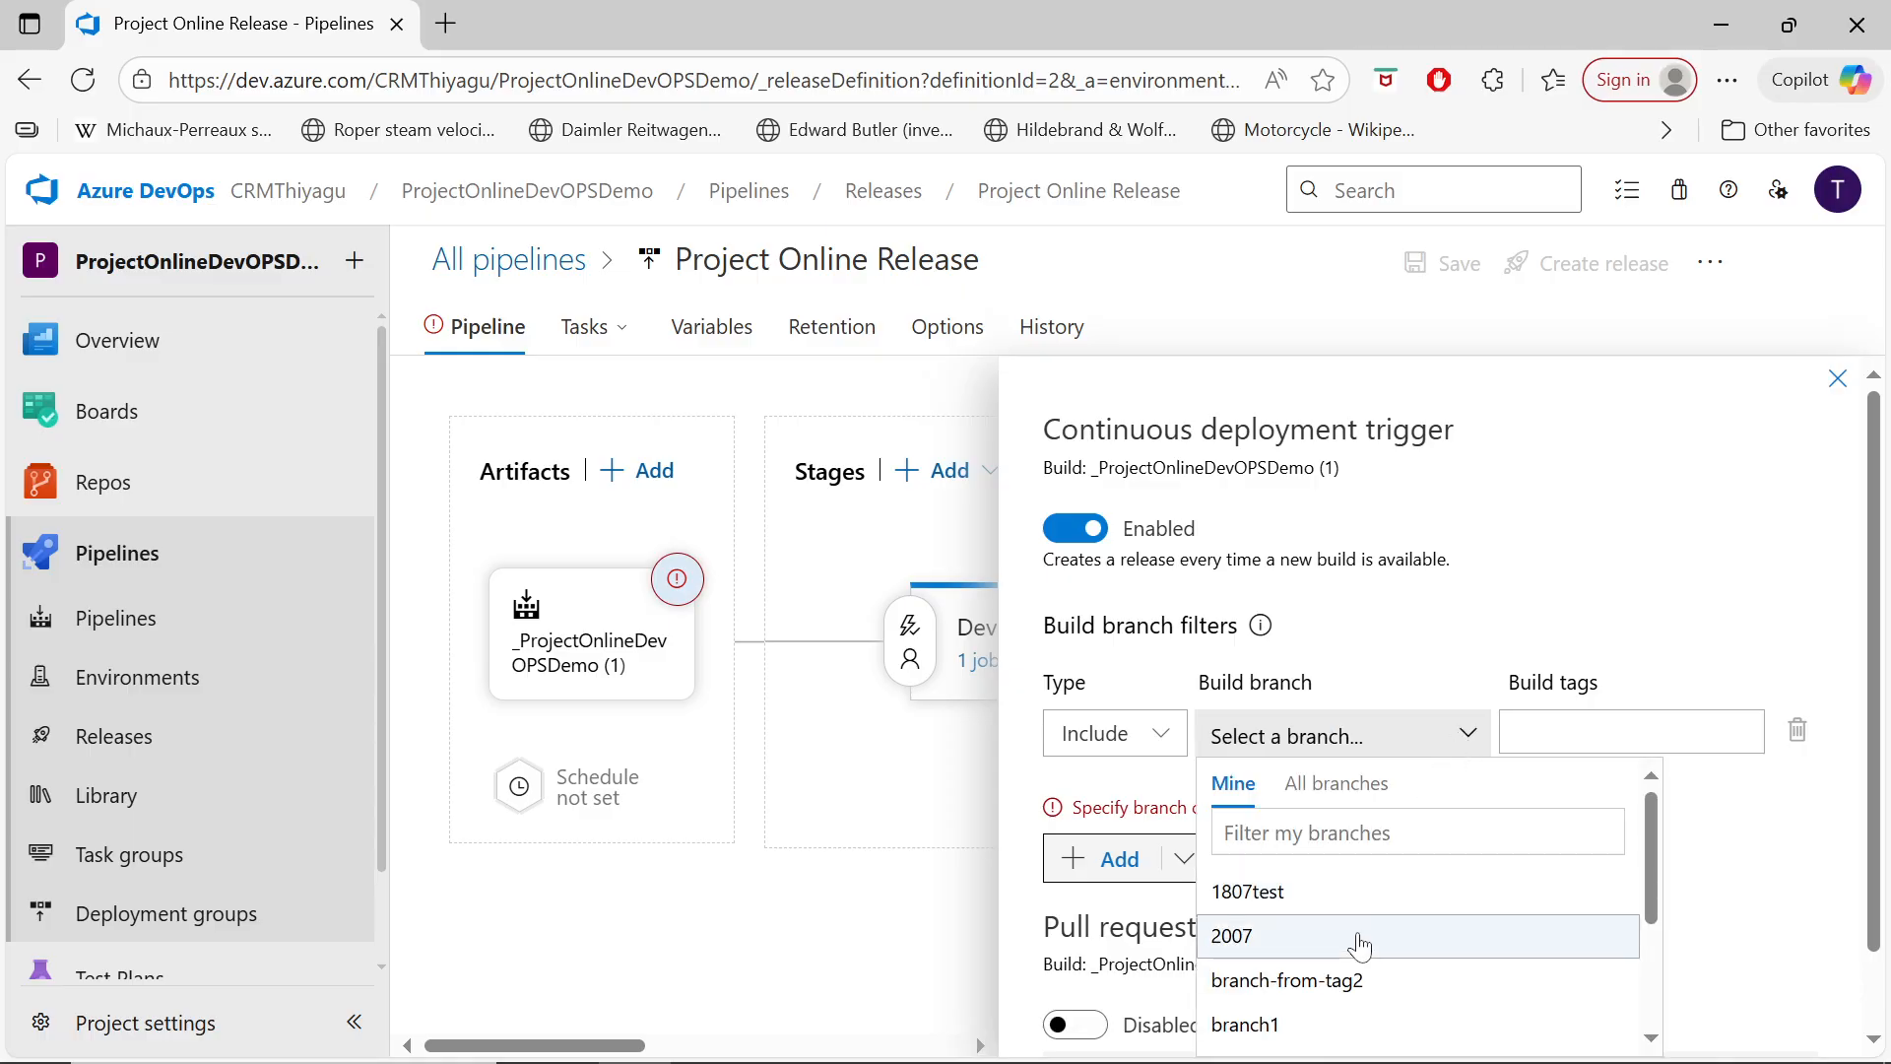
{"action": "scroll", "coordinate": [1360, 947], "scroll_direction": "down", "scroll_amount": 3}
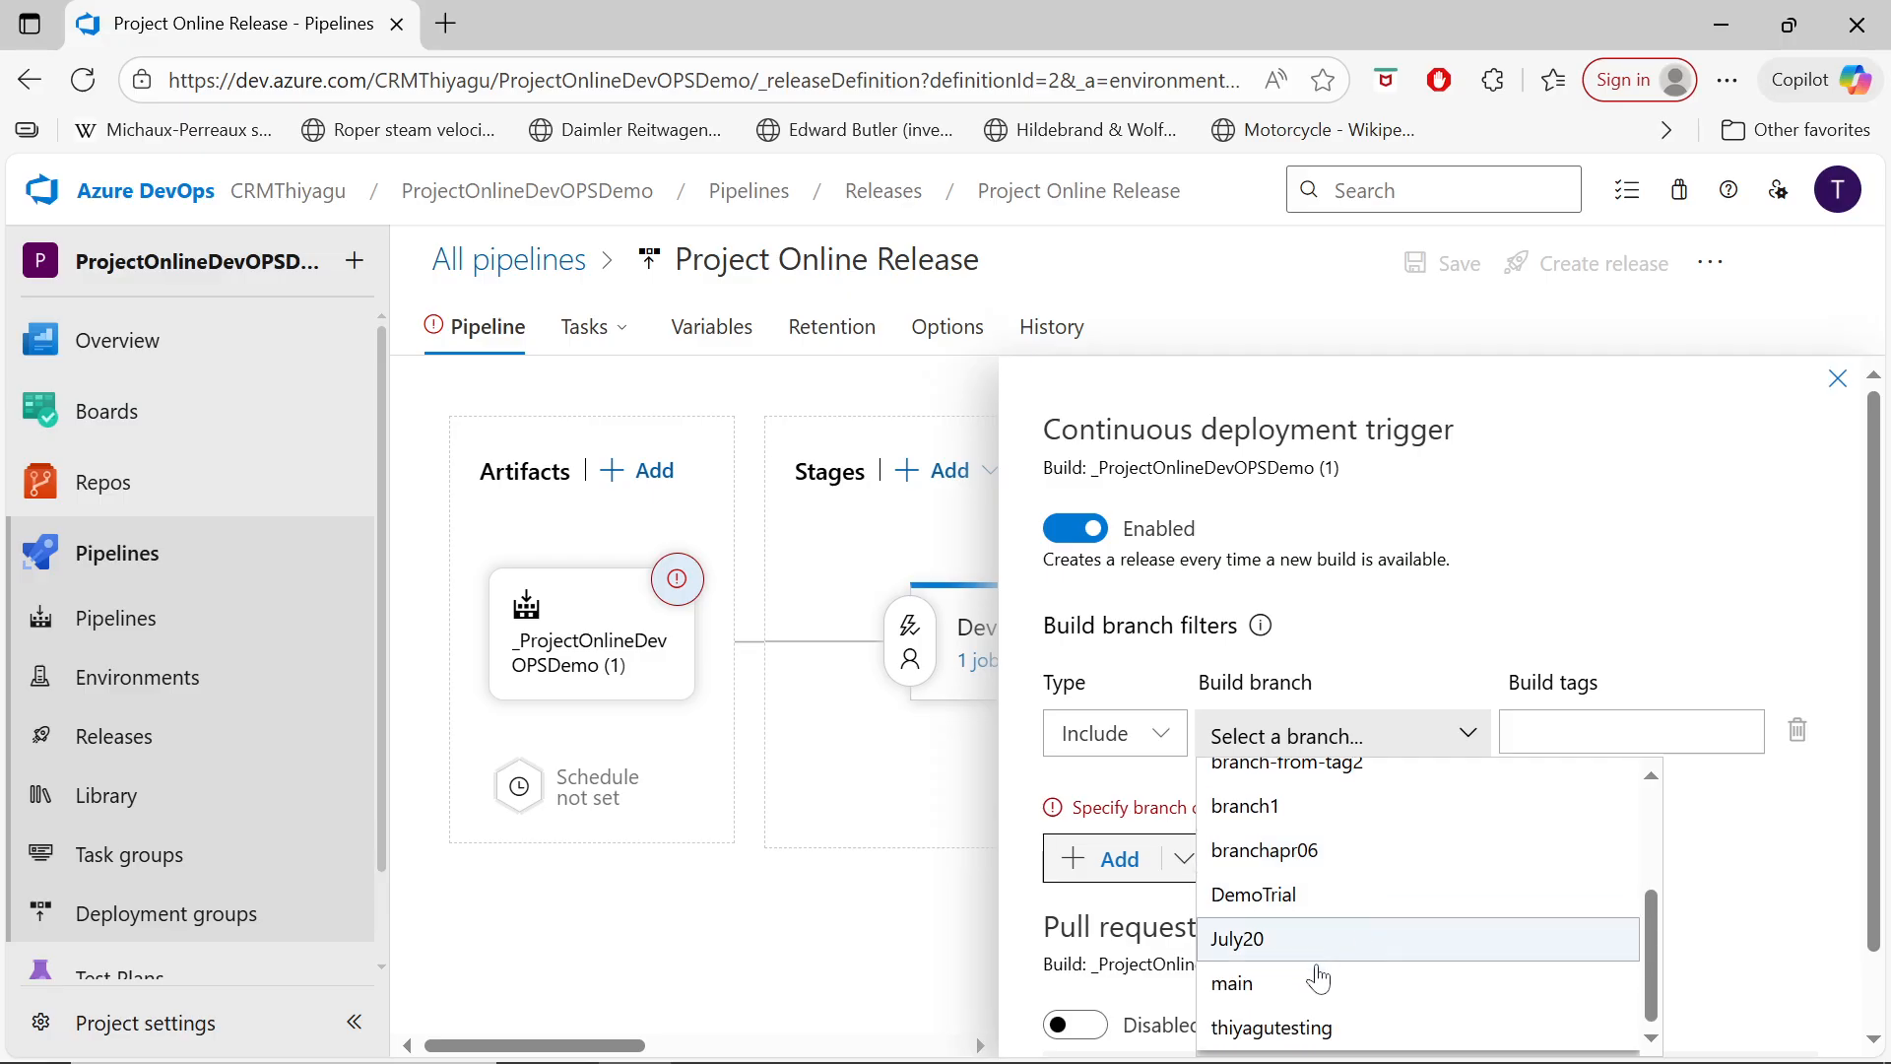
{"action": "left_click", "coordinate": [1300, 987]}
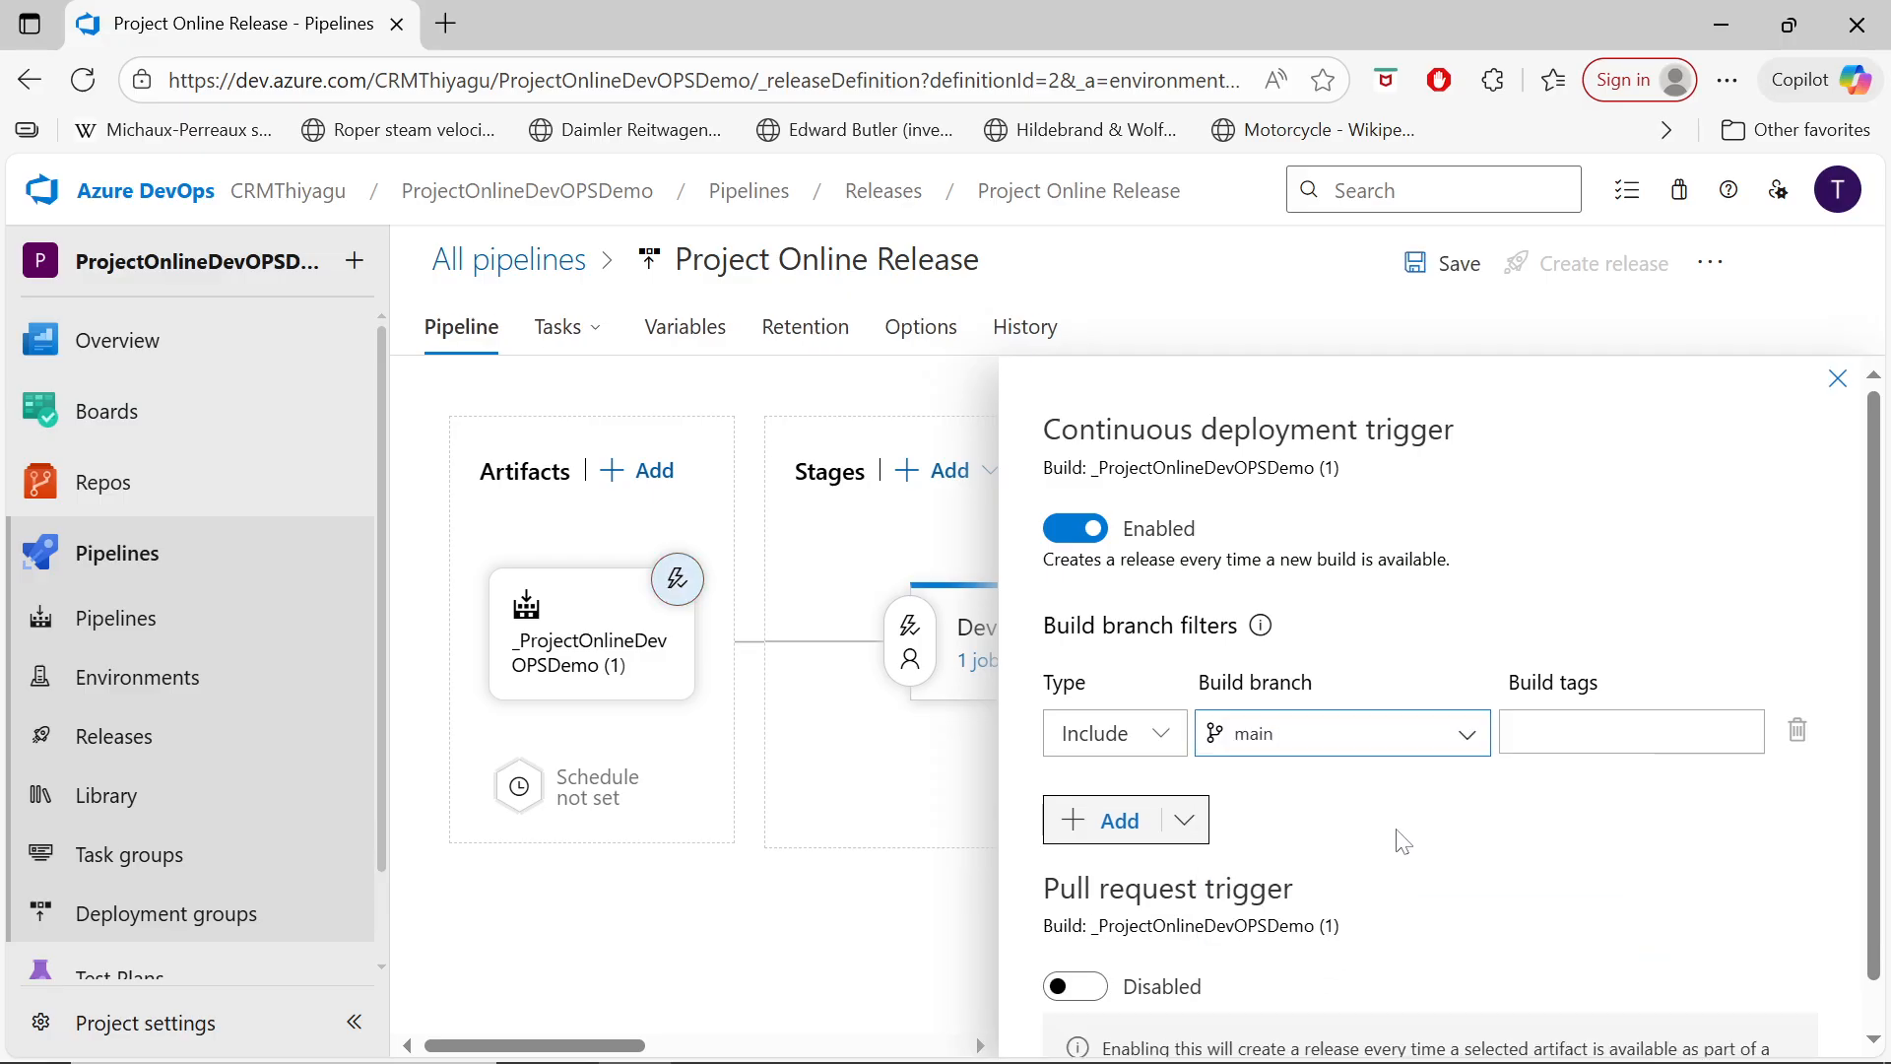
Step: Save the release pipeline's trigger changes without a comment
{"action": "scroll", "coordinate": [1406, 827], "scroll_direction": "down", "scroll_amount": 1}
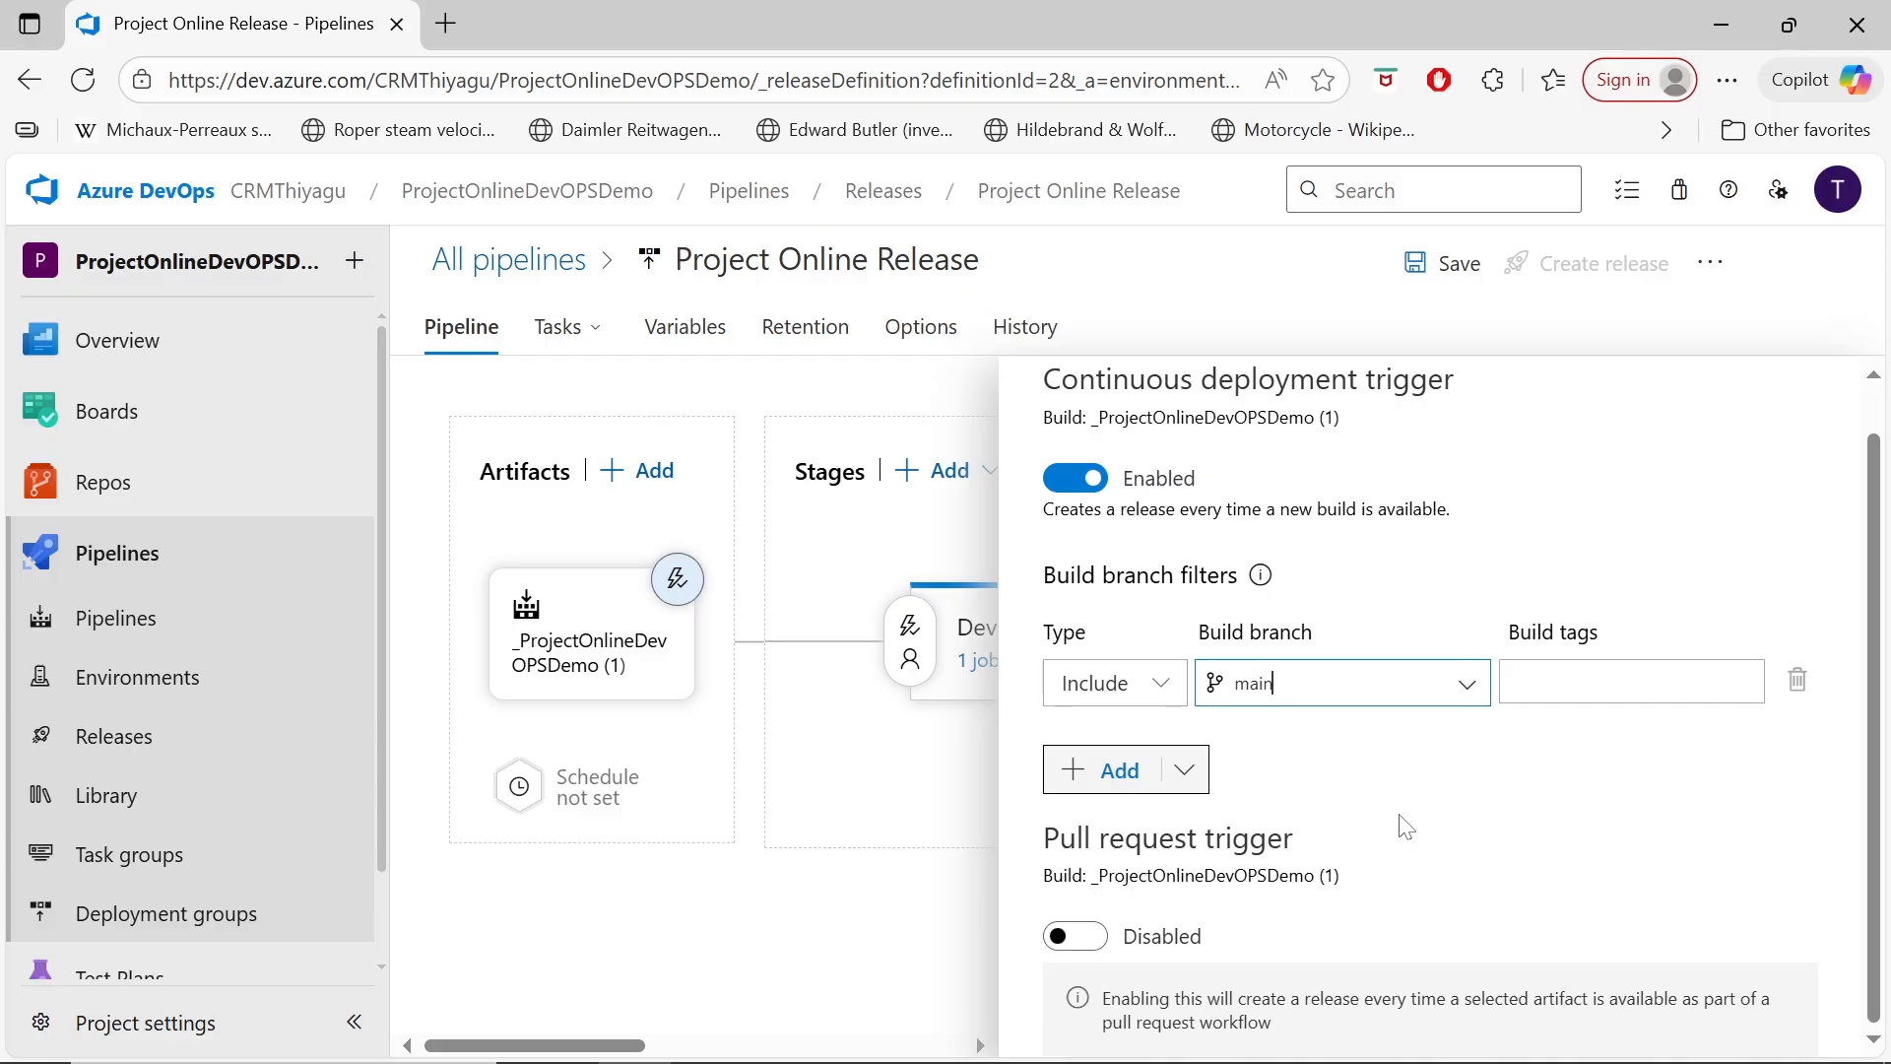
{"action": "left_click", "coordinate": [1355, 749]}
{"action": "left_click", "coordinate": [1467, 686]}
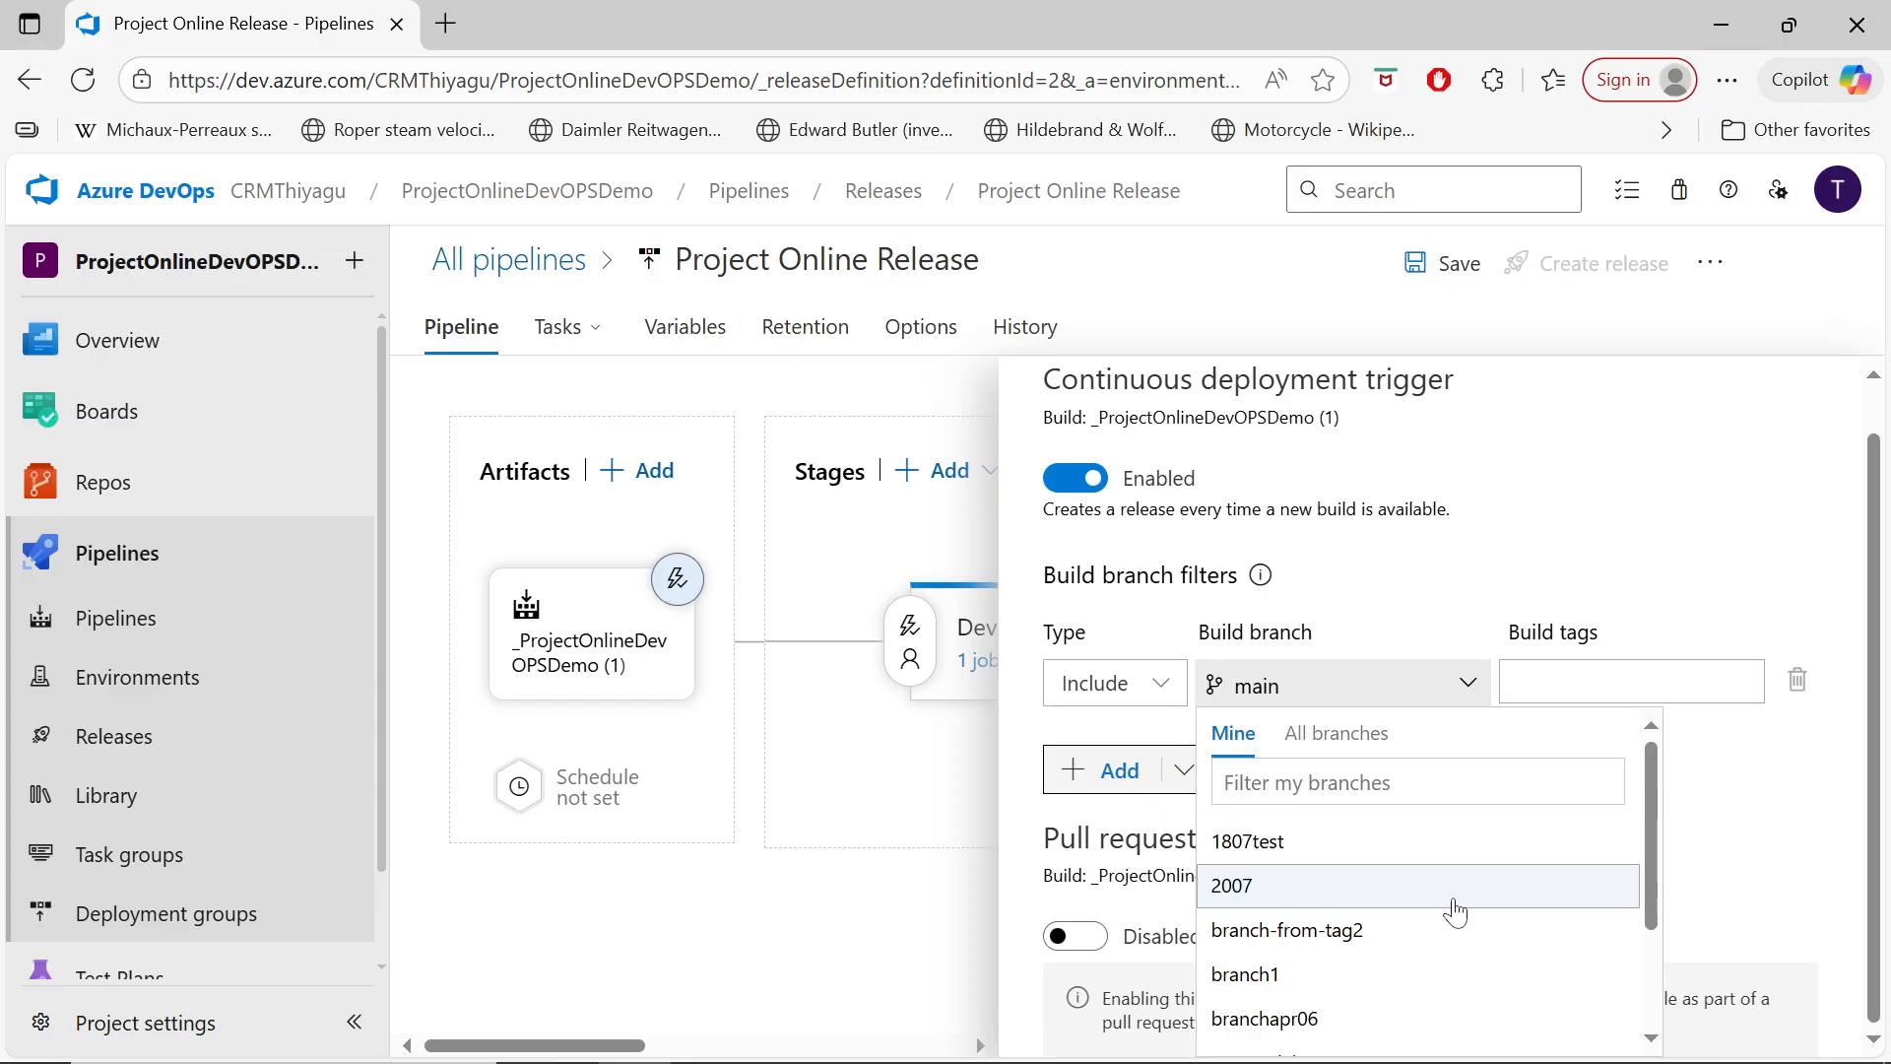
{"action": "left_click", "coordinate": [1488, 561]}
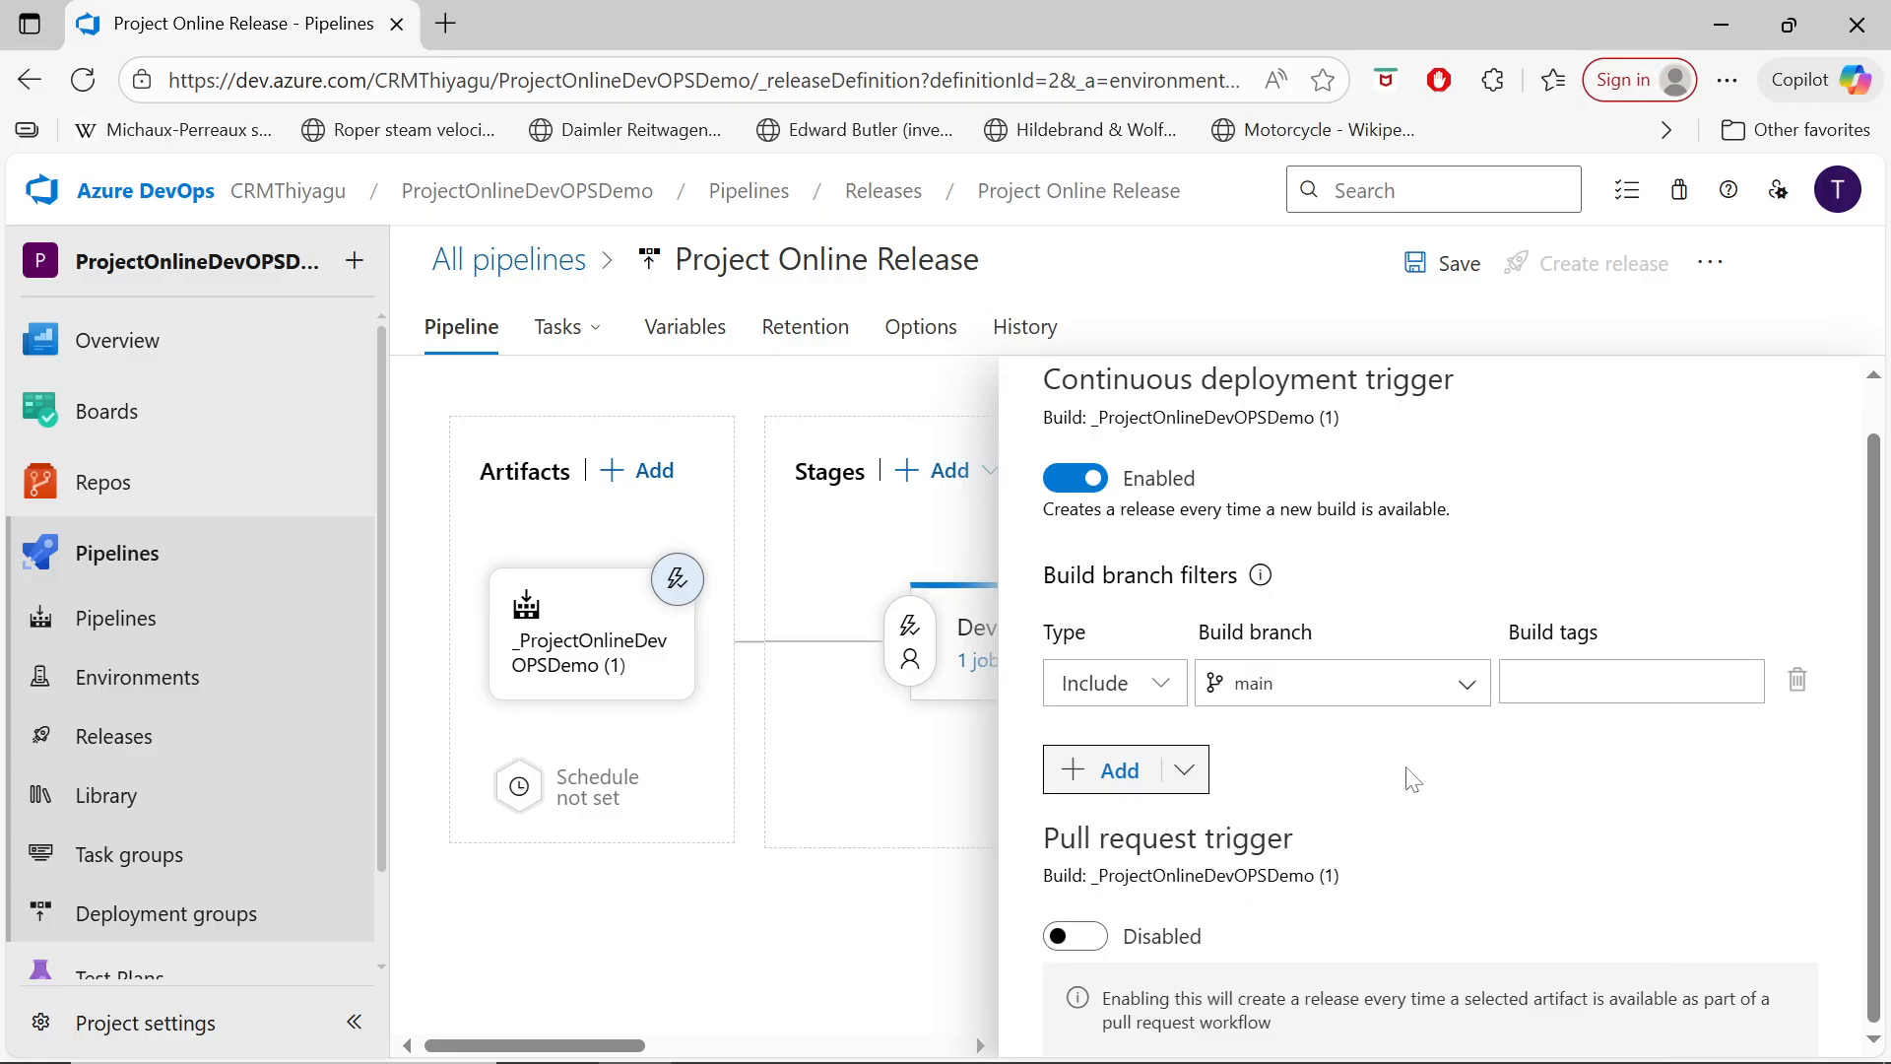
{"action": "left_click", "coordinate": [1430, 268]}
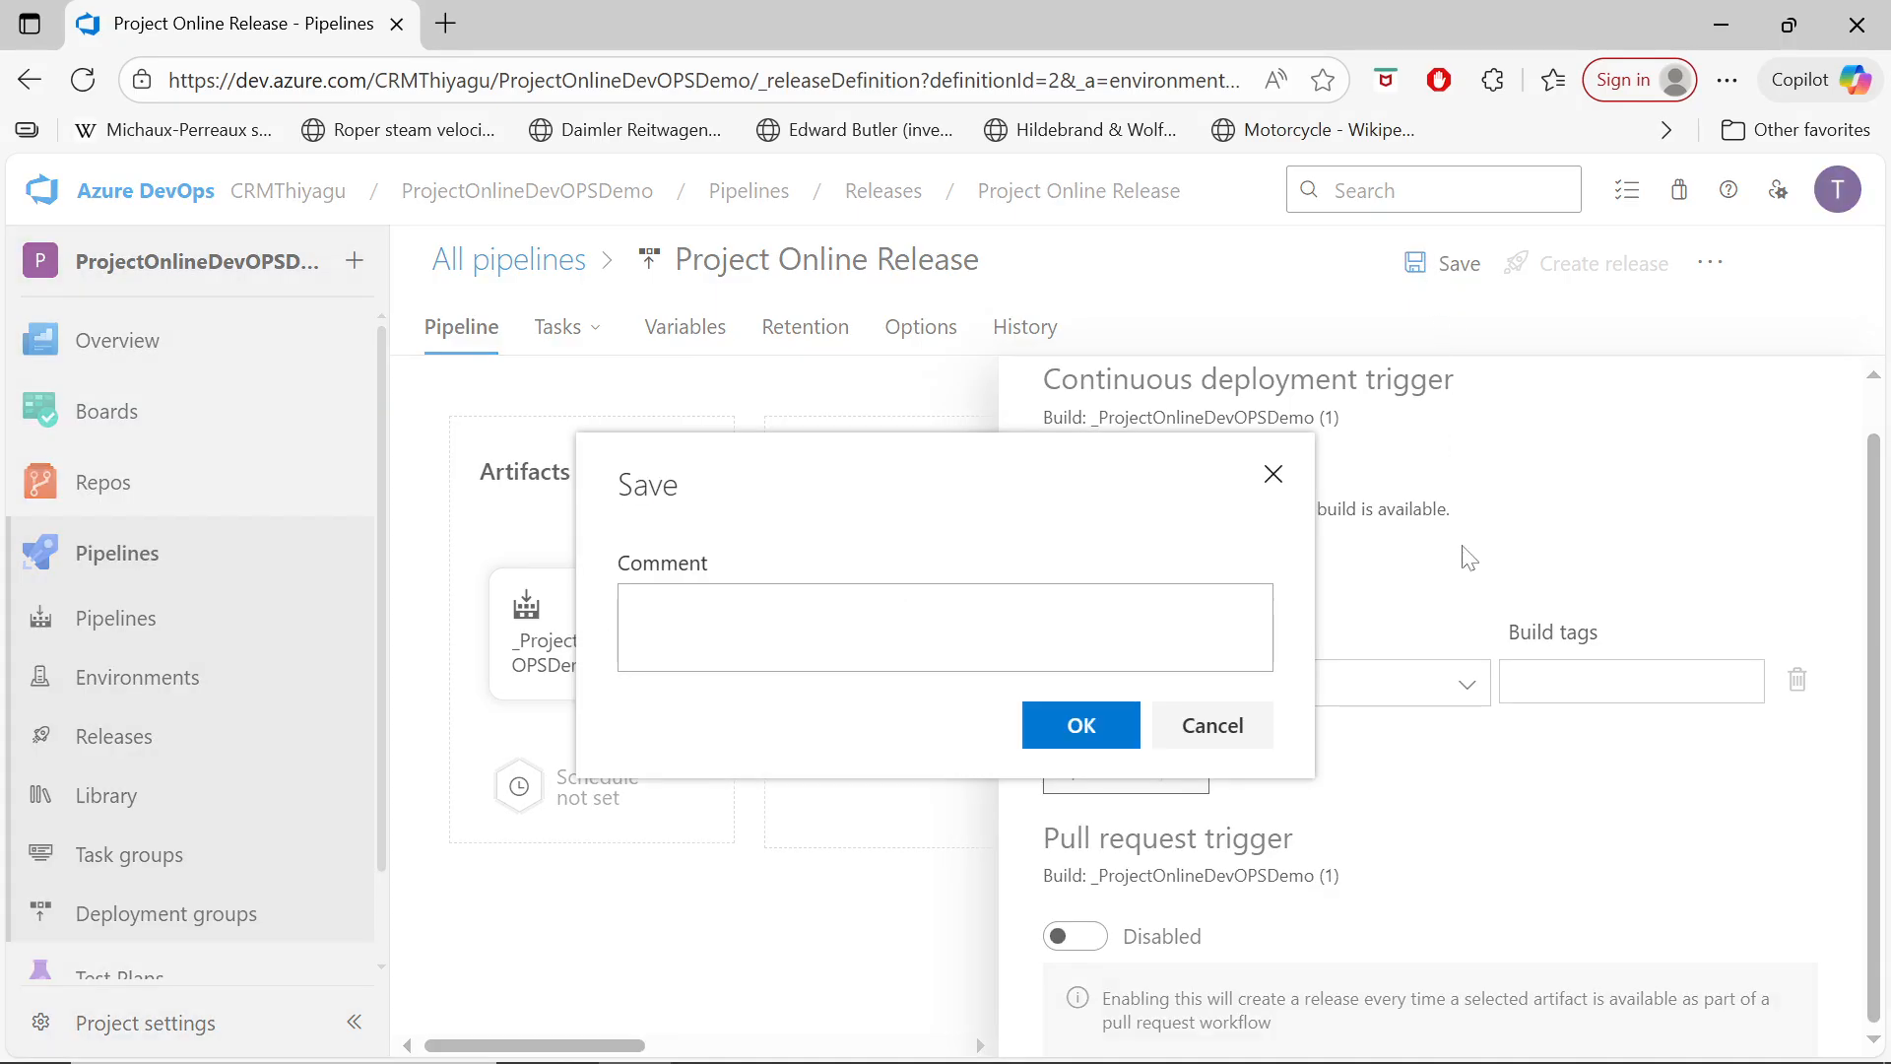
{"action": "left_click", "coordinate": [1083, 734]}
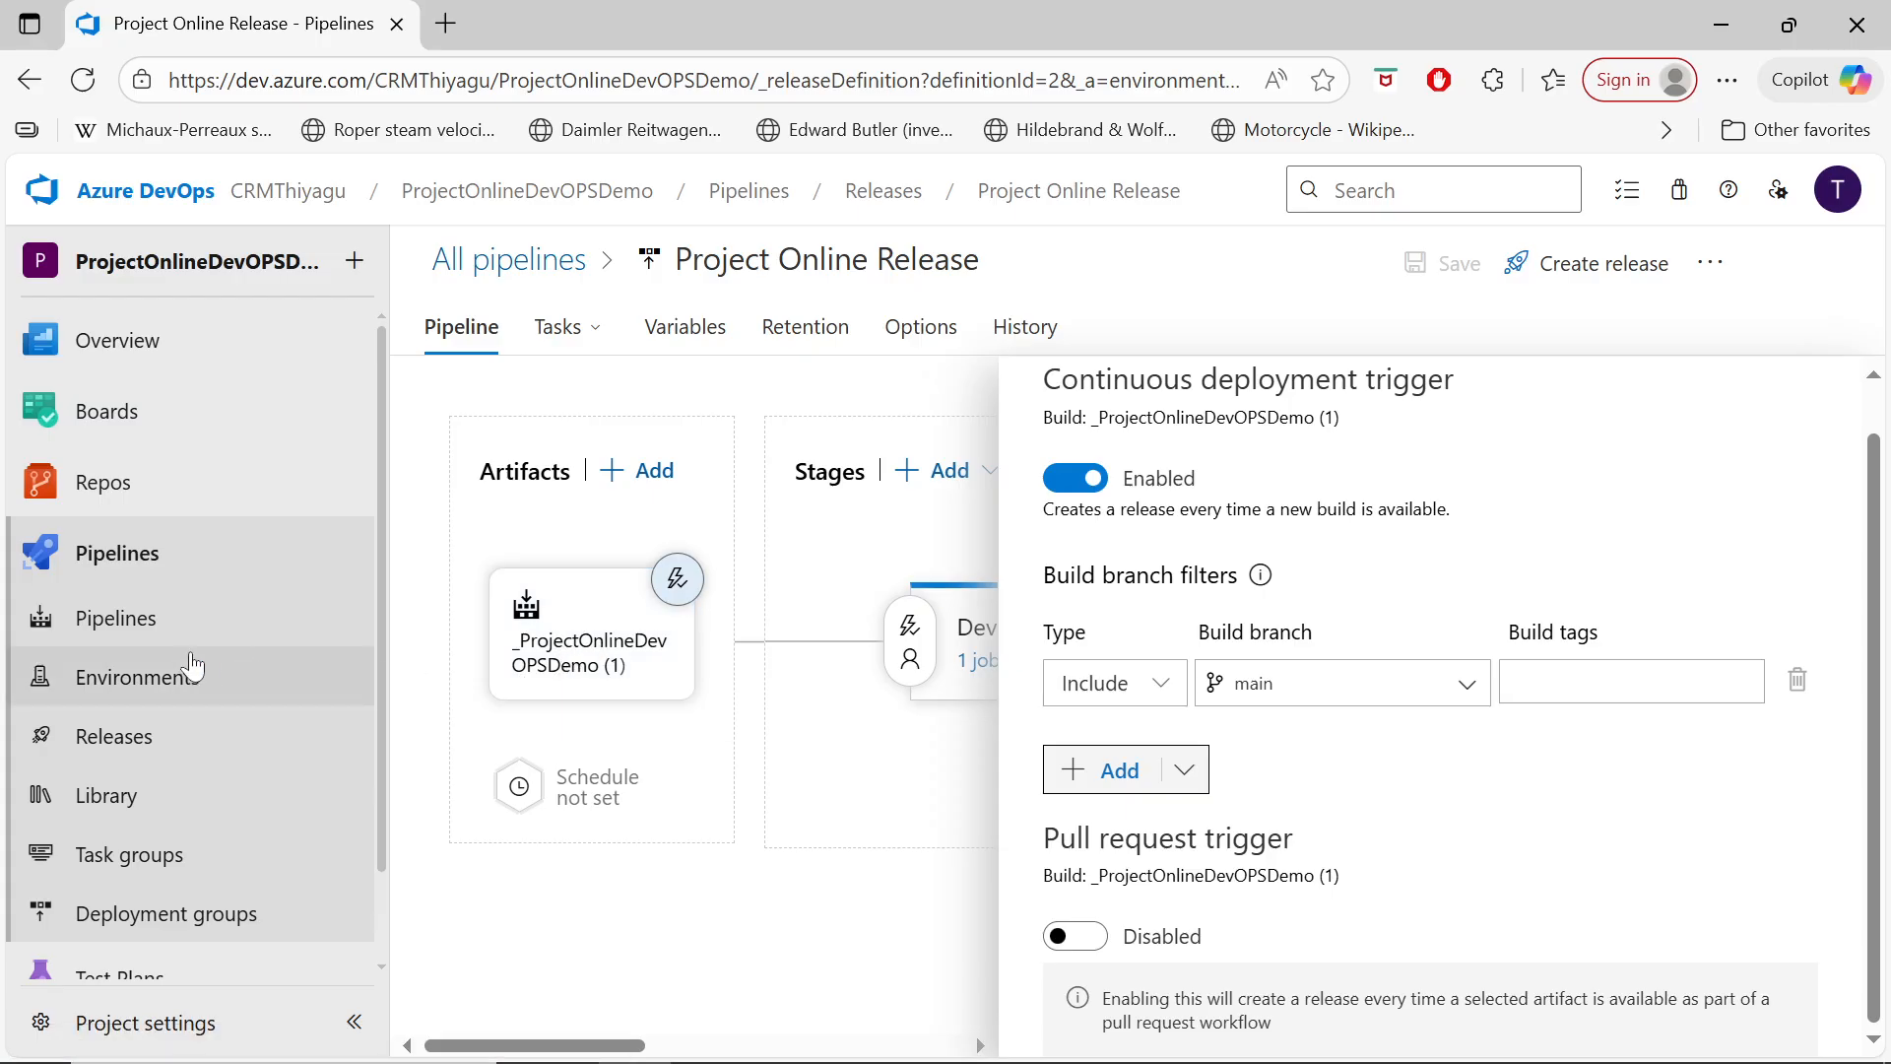
Step: Open the project's build Pipelines page in a new browser tab and switch to it
{"action": "right_click", "coordinate": [161, 639]}
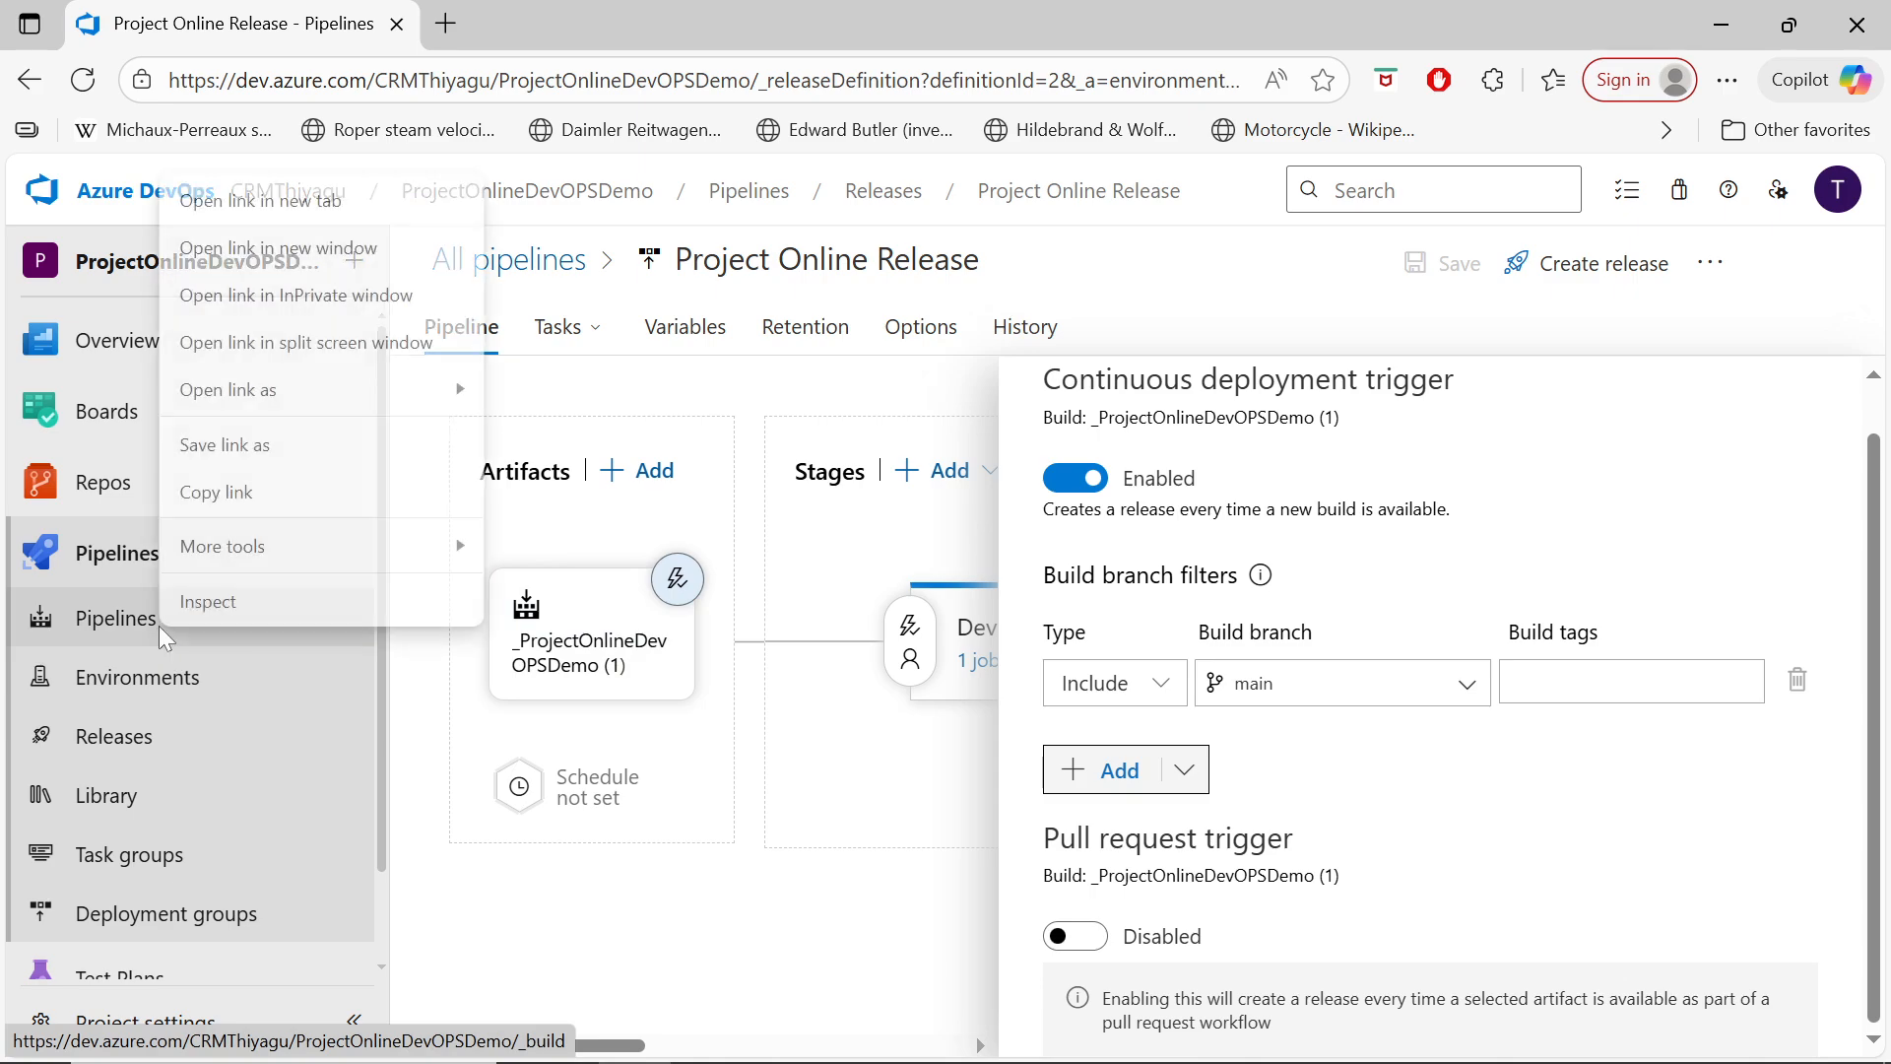
{"action": "left_click", "coordinate": [313, 202]}
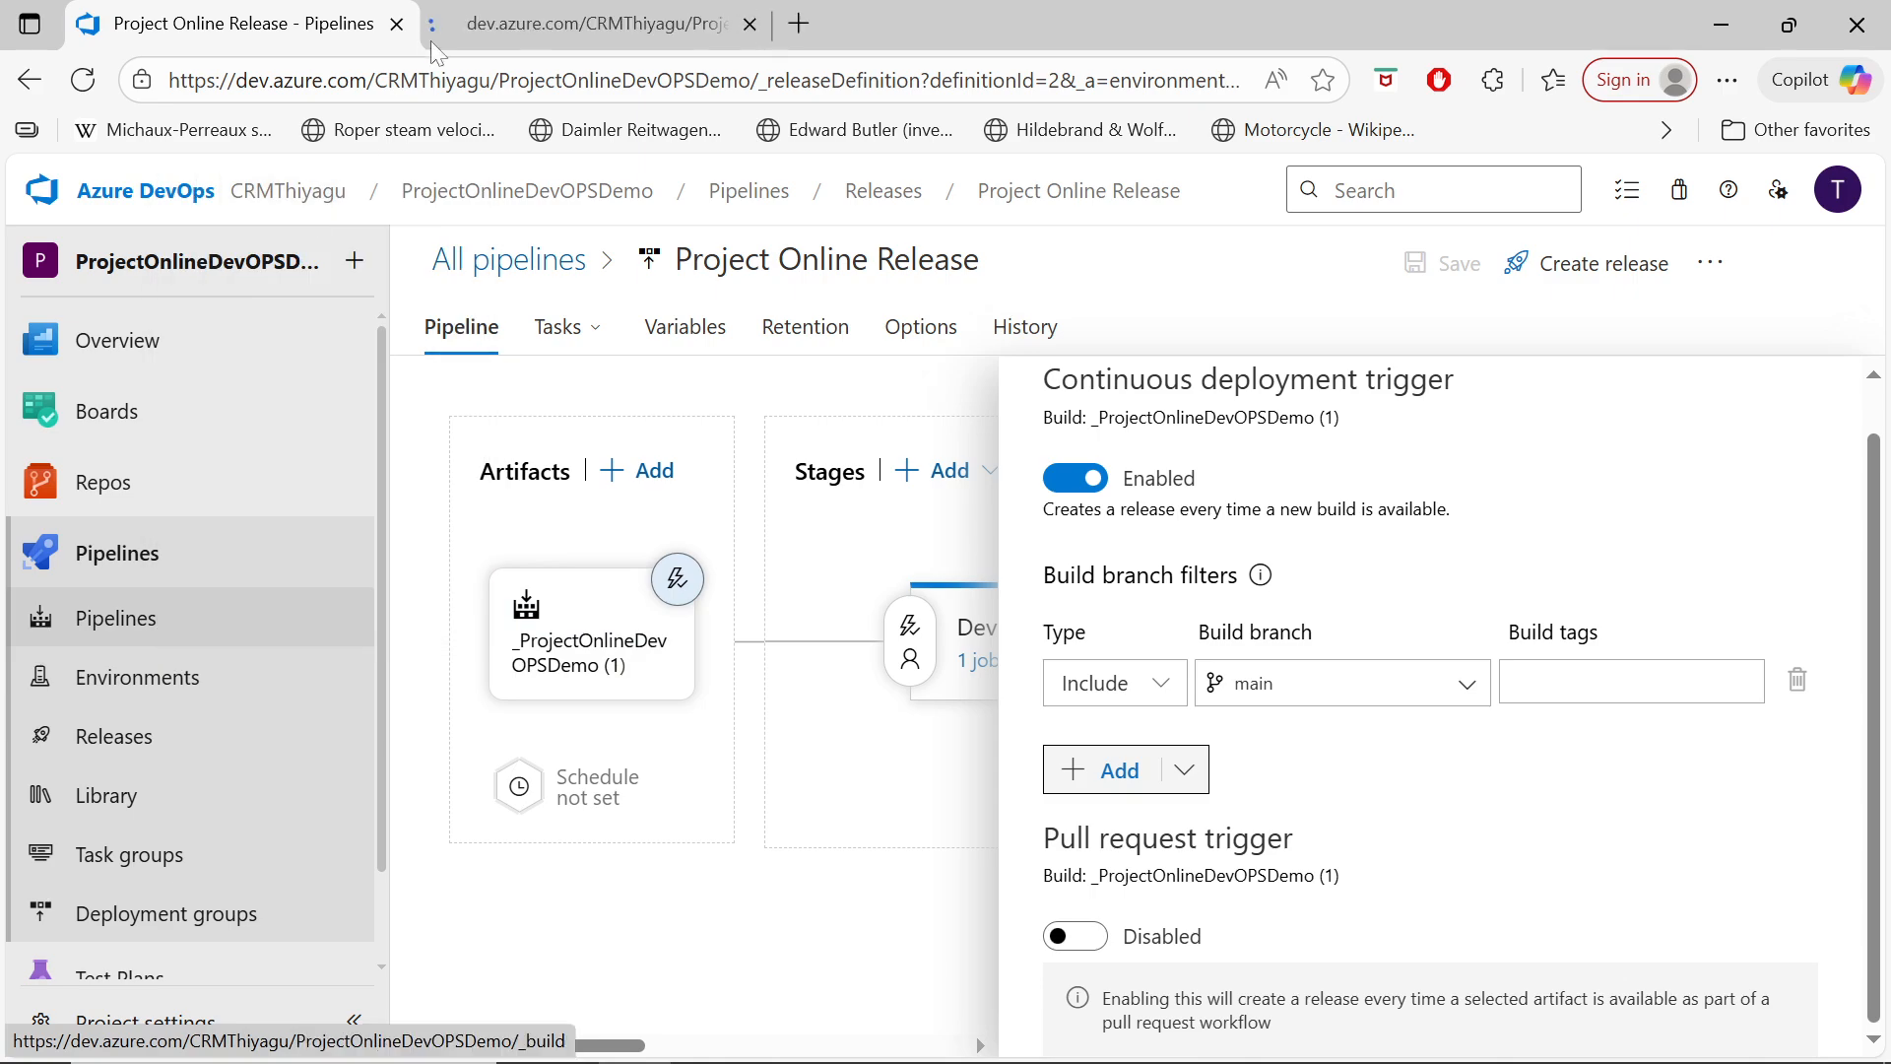
{"action": "left_click", "coordinate": [531, 22]}
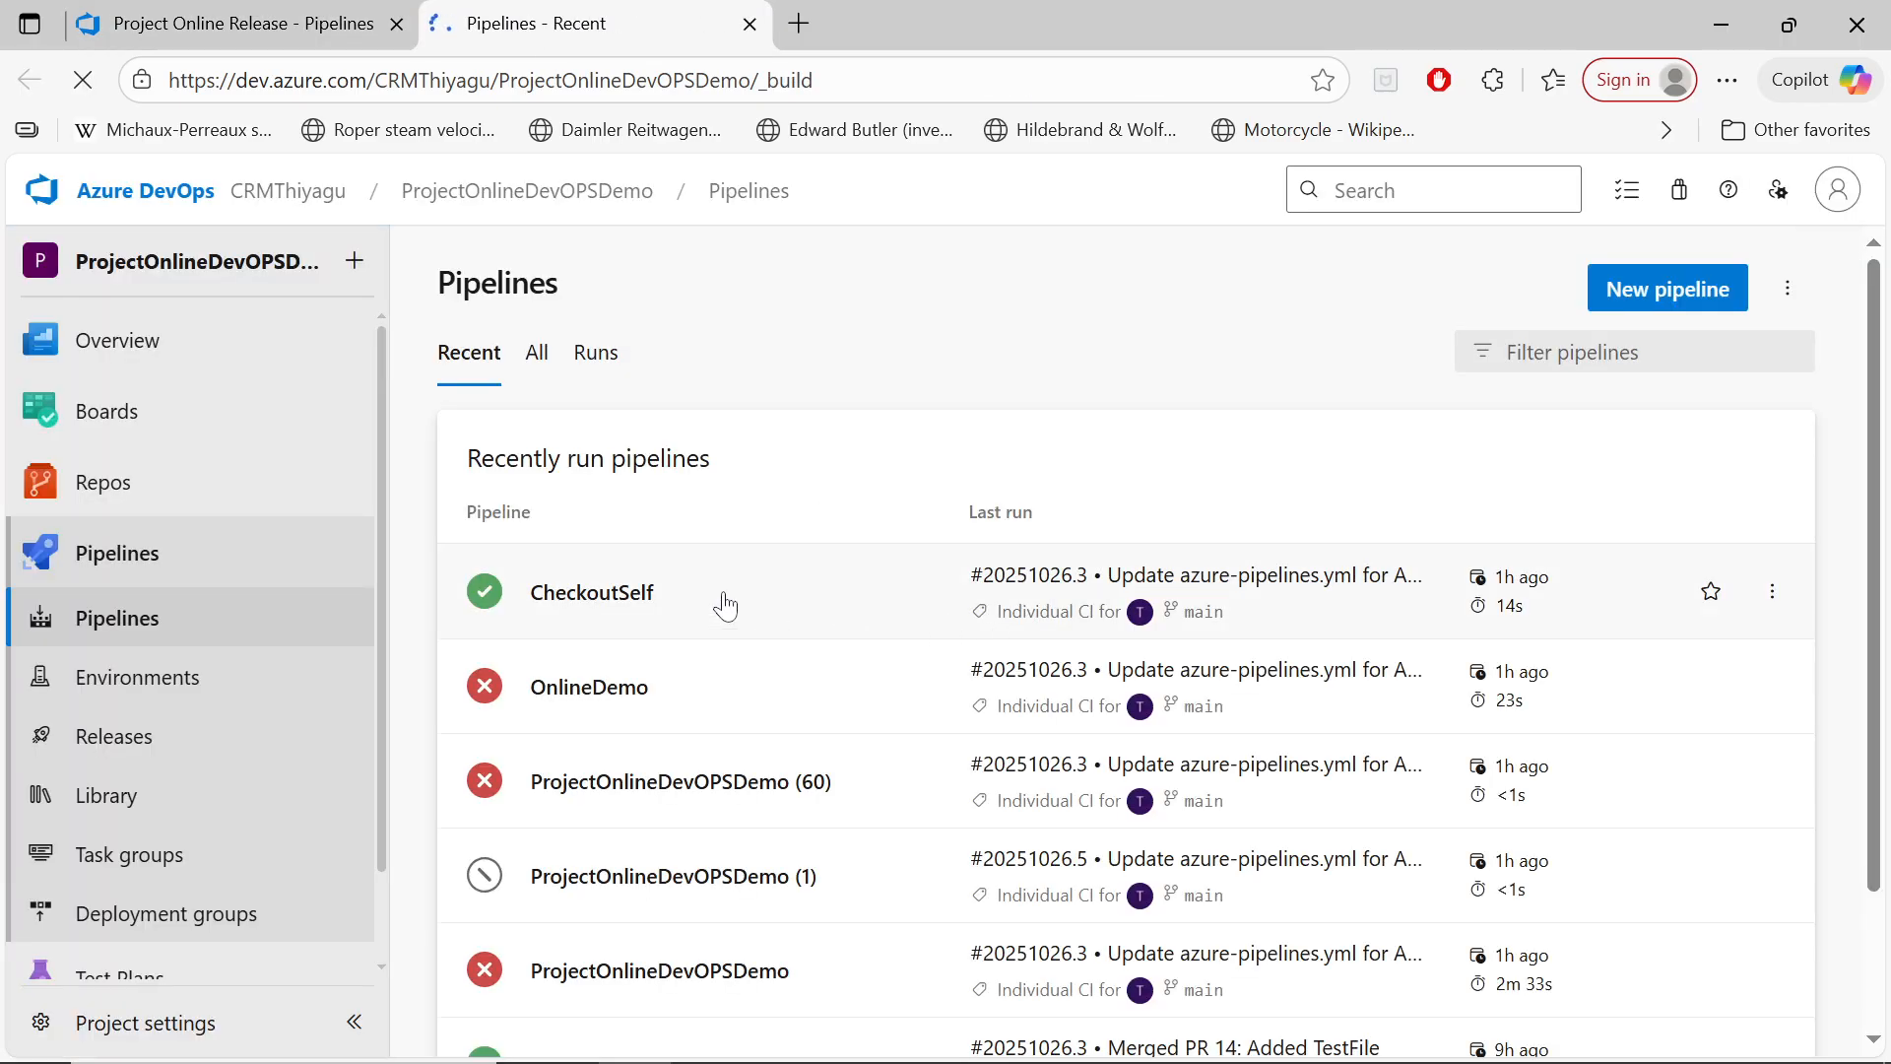
Step: Open the YAML of the ProjectOnlineDevOPSDemo (1) pipeline for editing and hide the task assistant
{"action": "scroll", "coordinate": [920, 781], "scroll_direction": "down", "scroll_amount": 1}
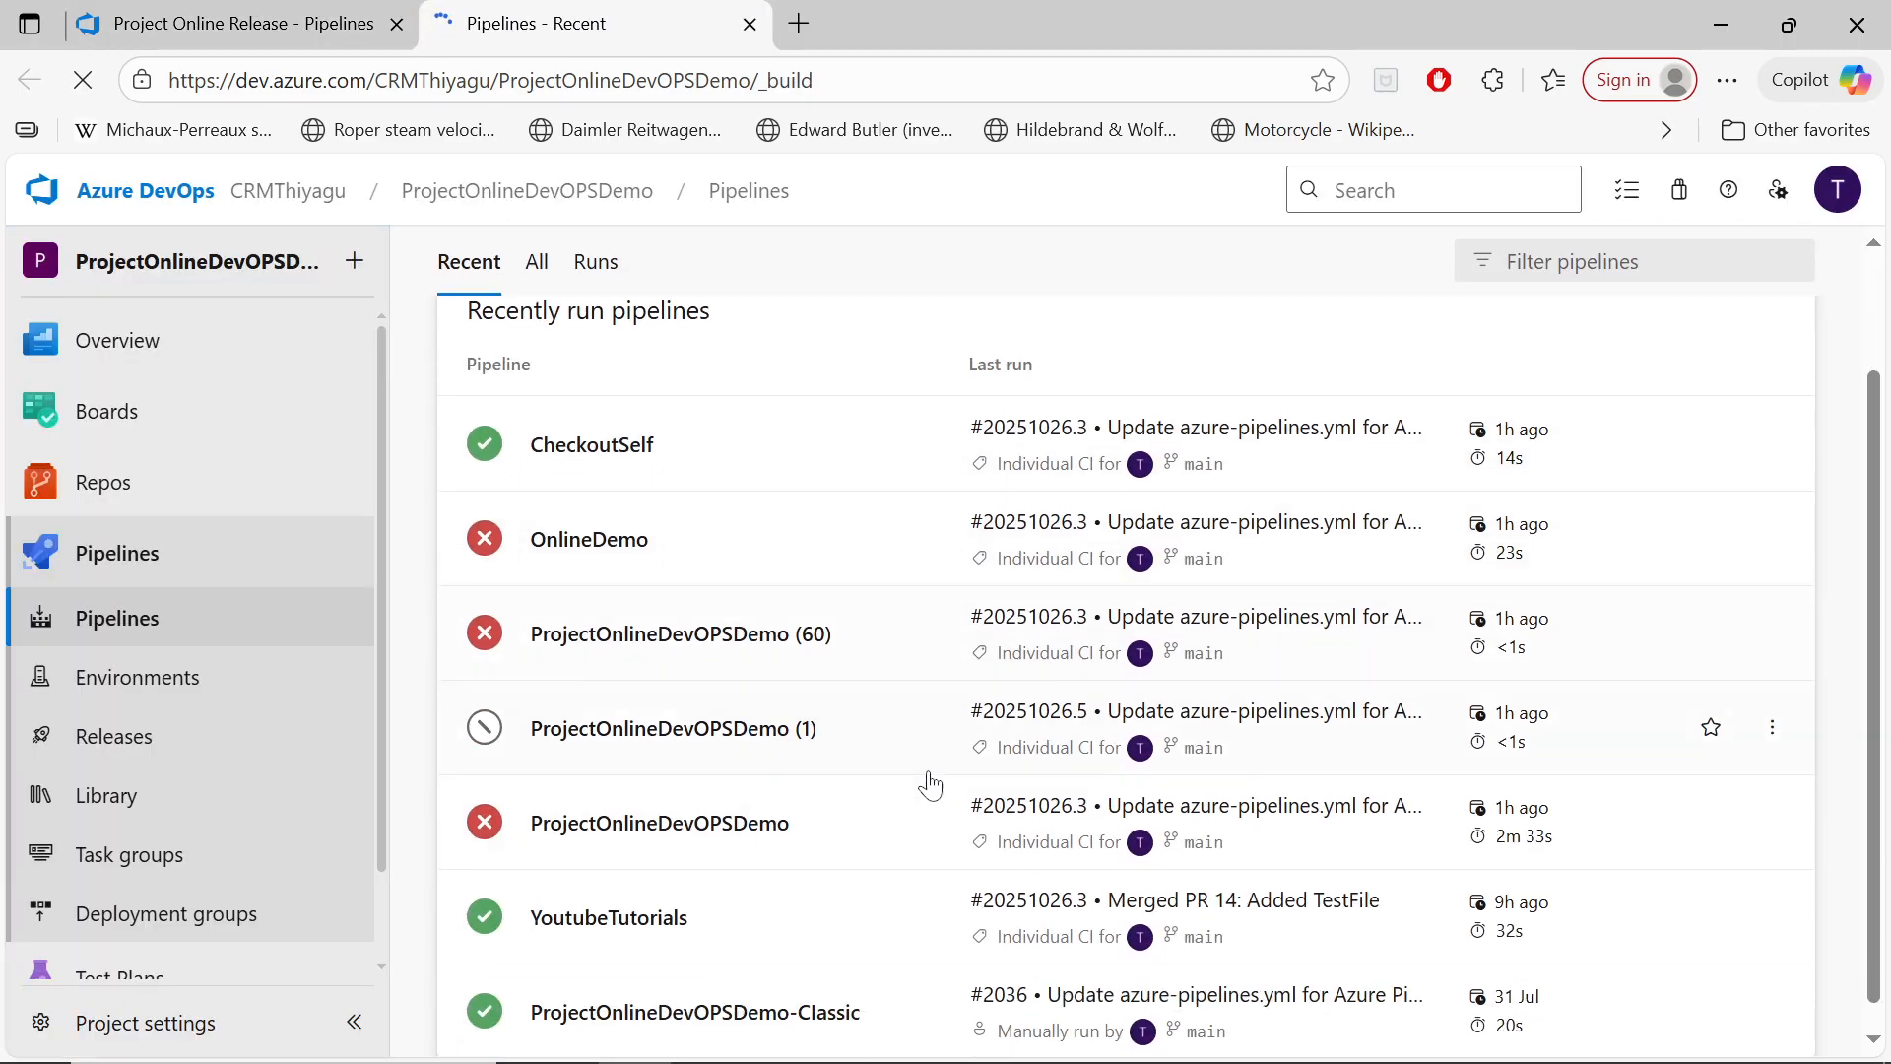
{"action": "left_click", "coordinate": [652, 741]}
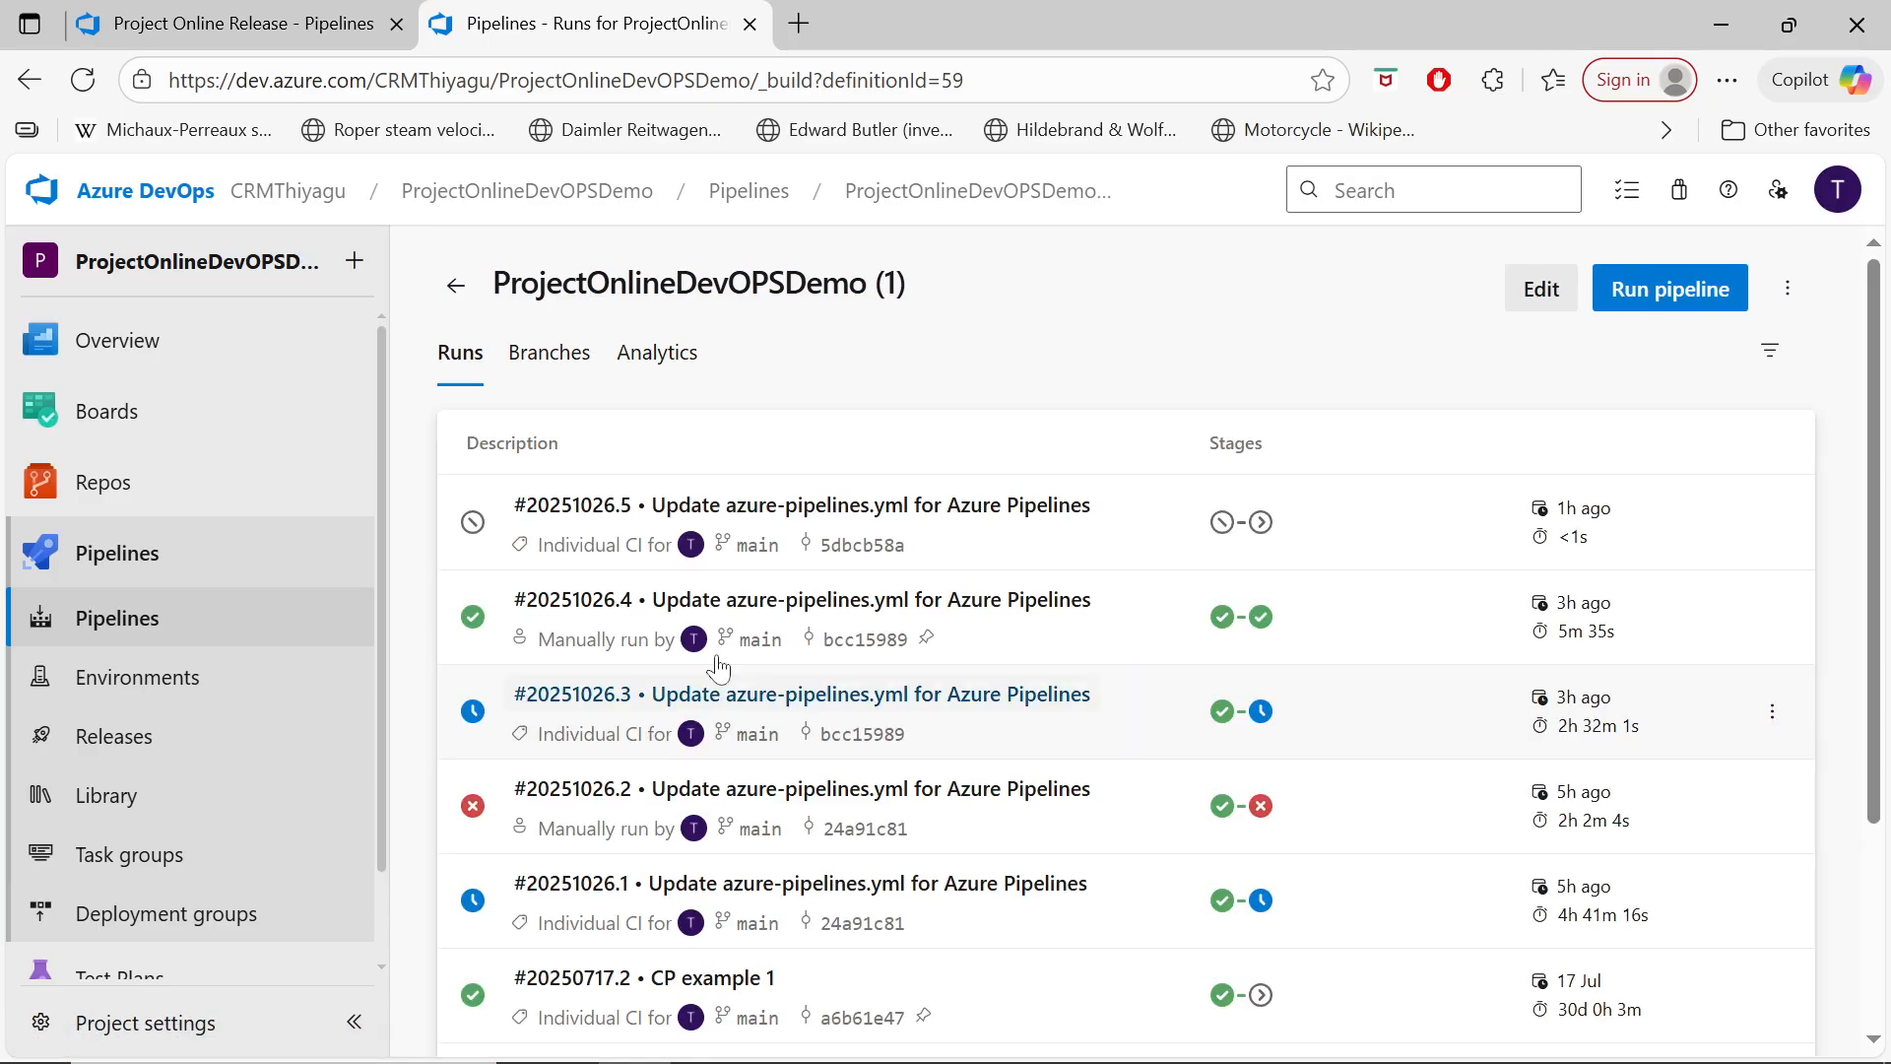
{"action": "left_click", "coordinate": [1543, 289]}
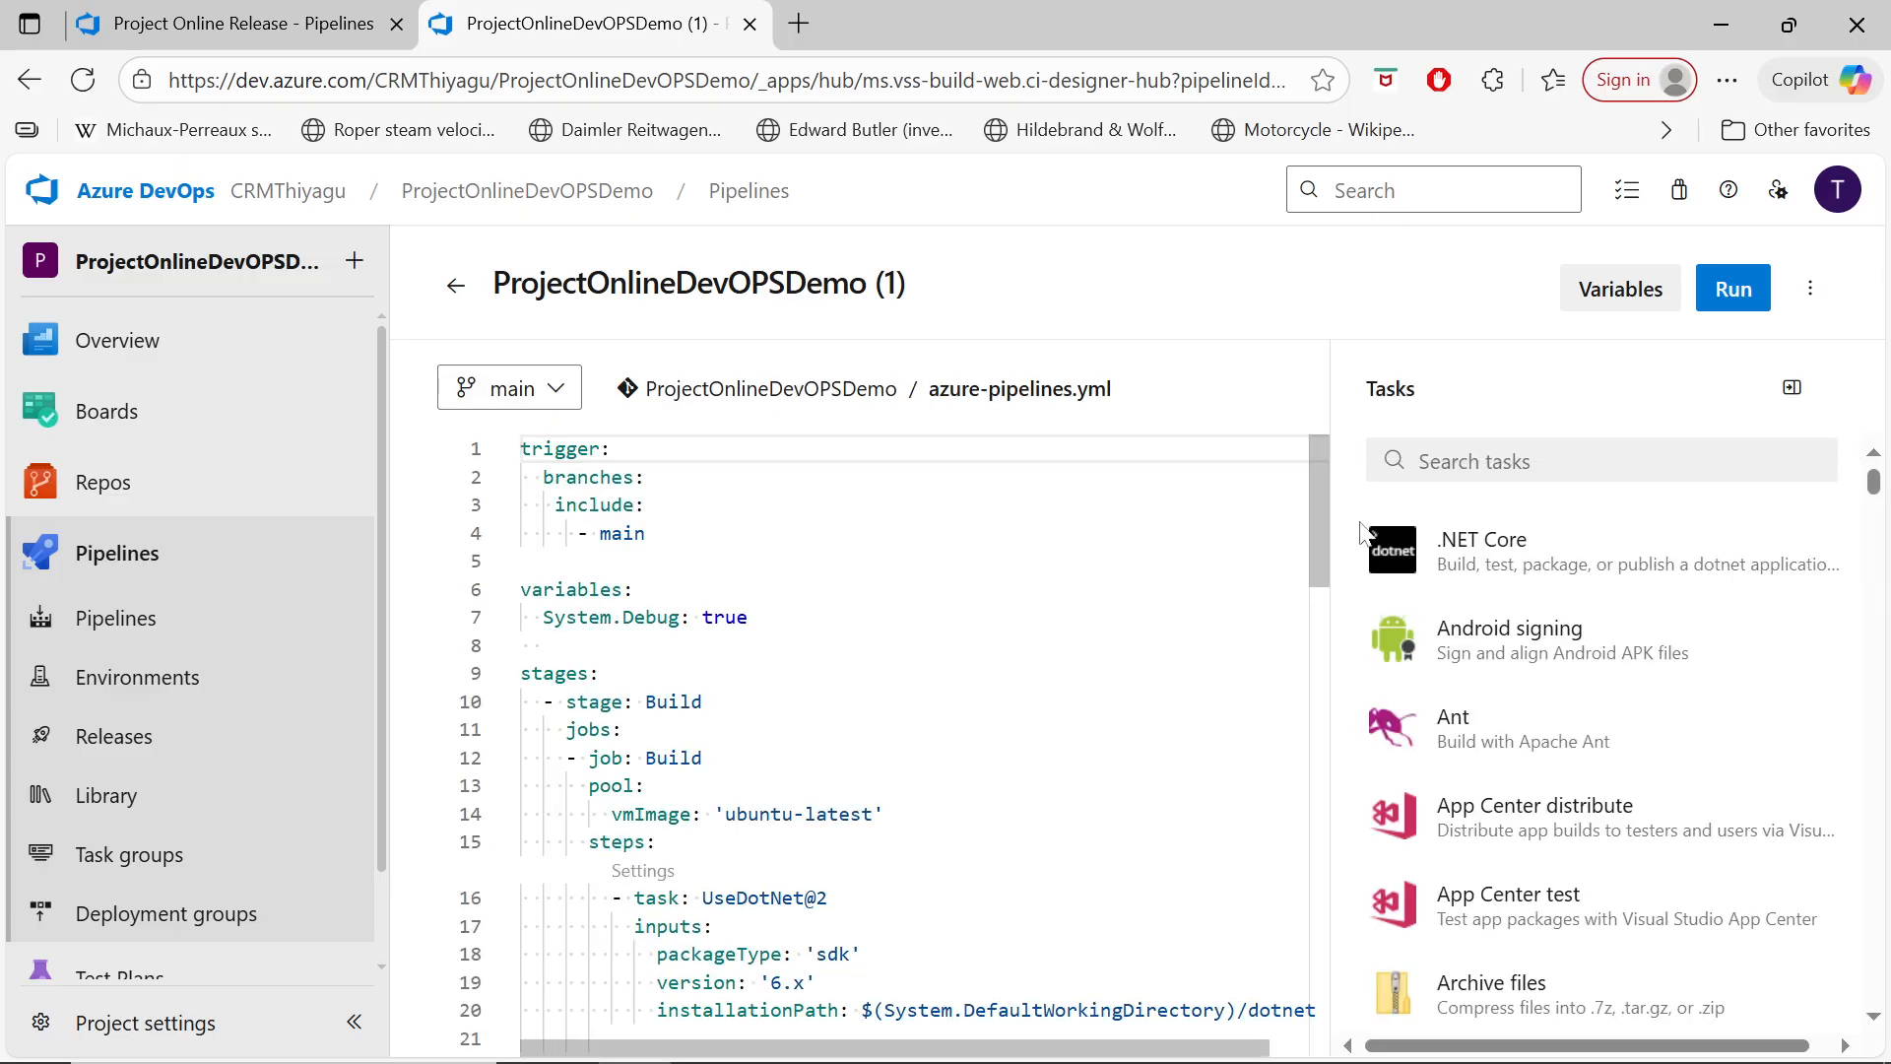
{"action": "left_click", "coordinate": [1792, 387]}
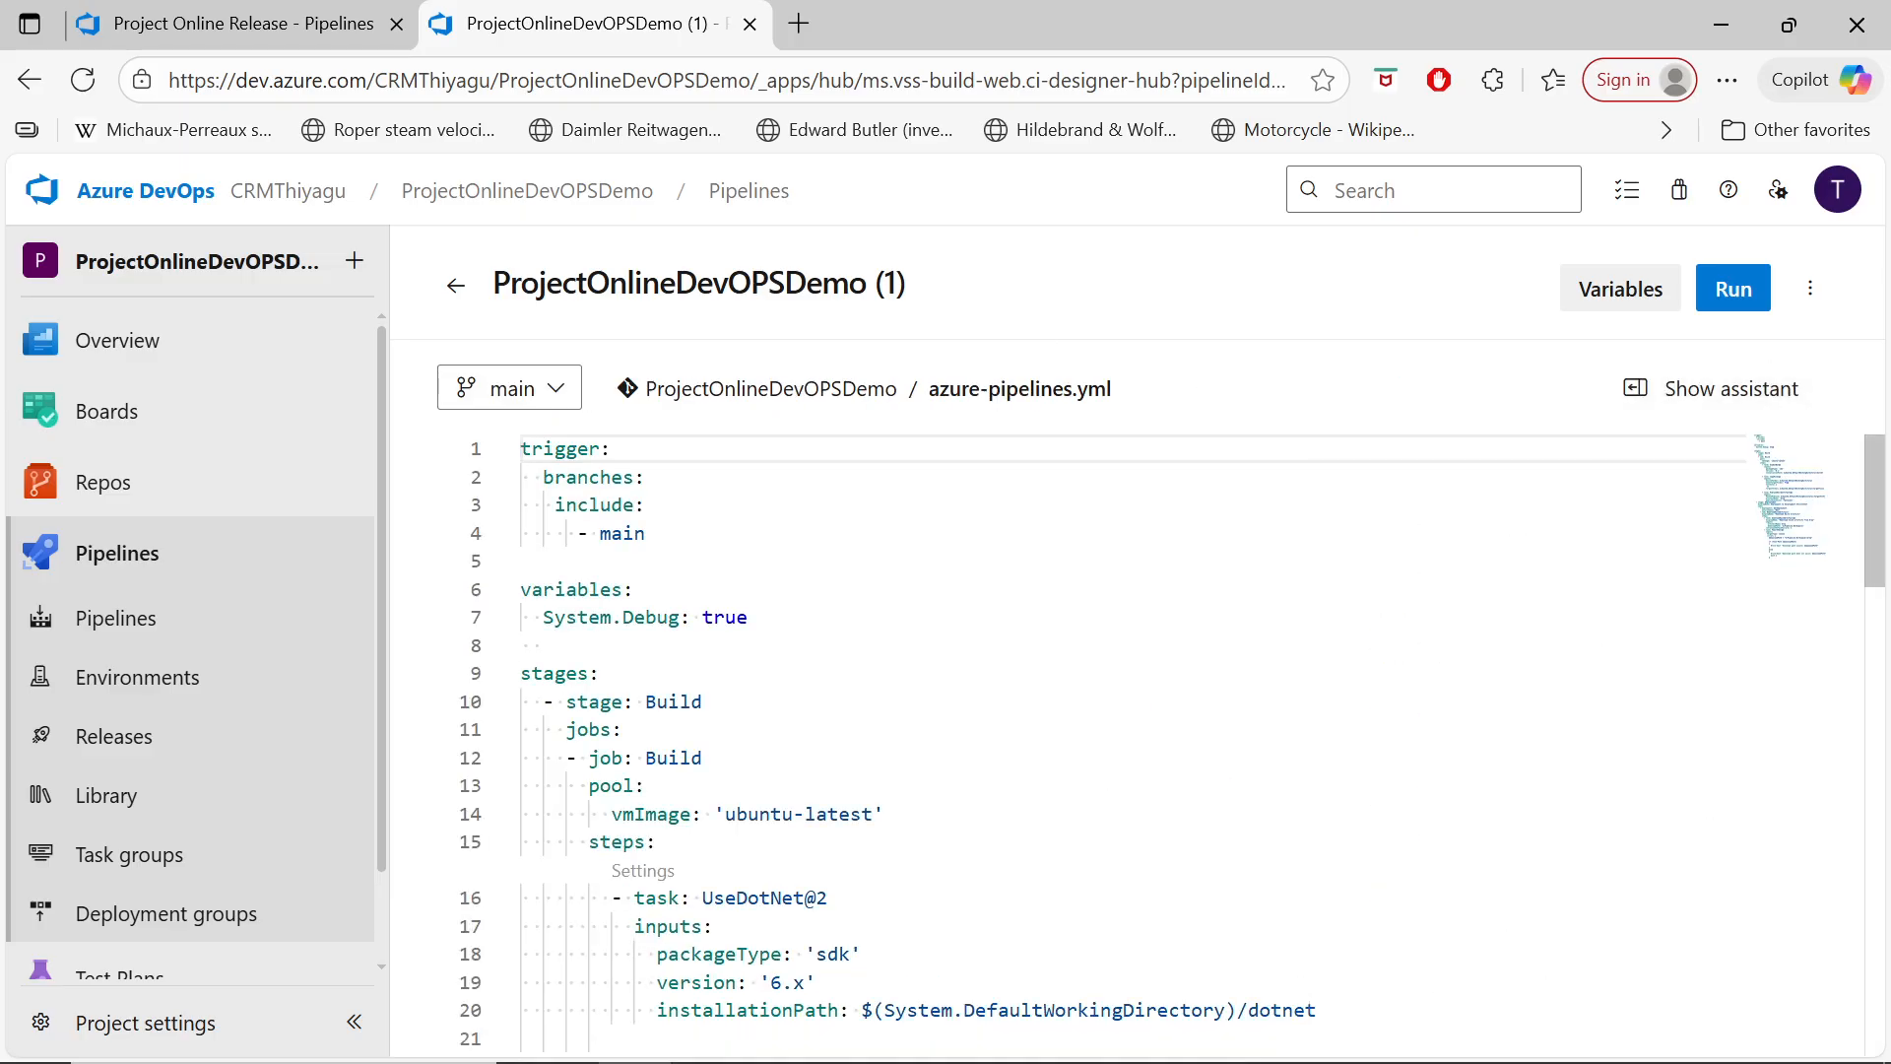
Step: Insert a new line after the closing brace of the last PowerShell script in azure-pipelines.yml, outdented to the step level
{"action": "scroll", "coordinate": [1132, 739], "scroll_direction": "down", "scroll_amount": 15}
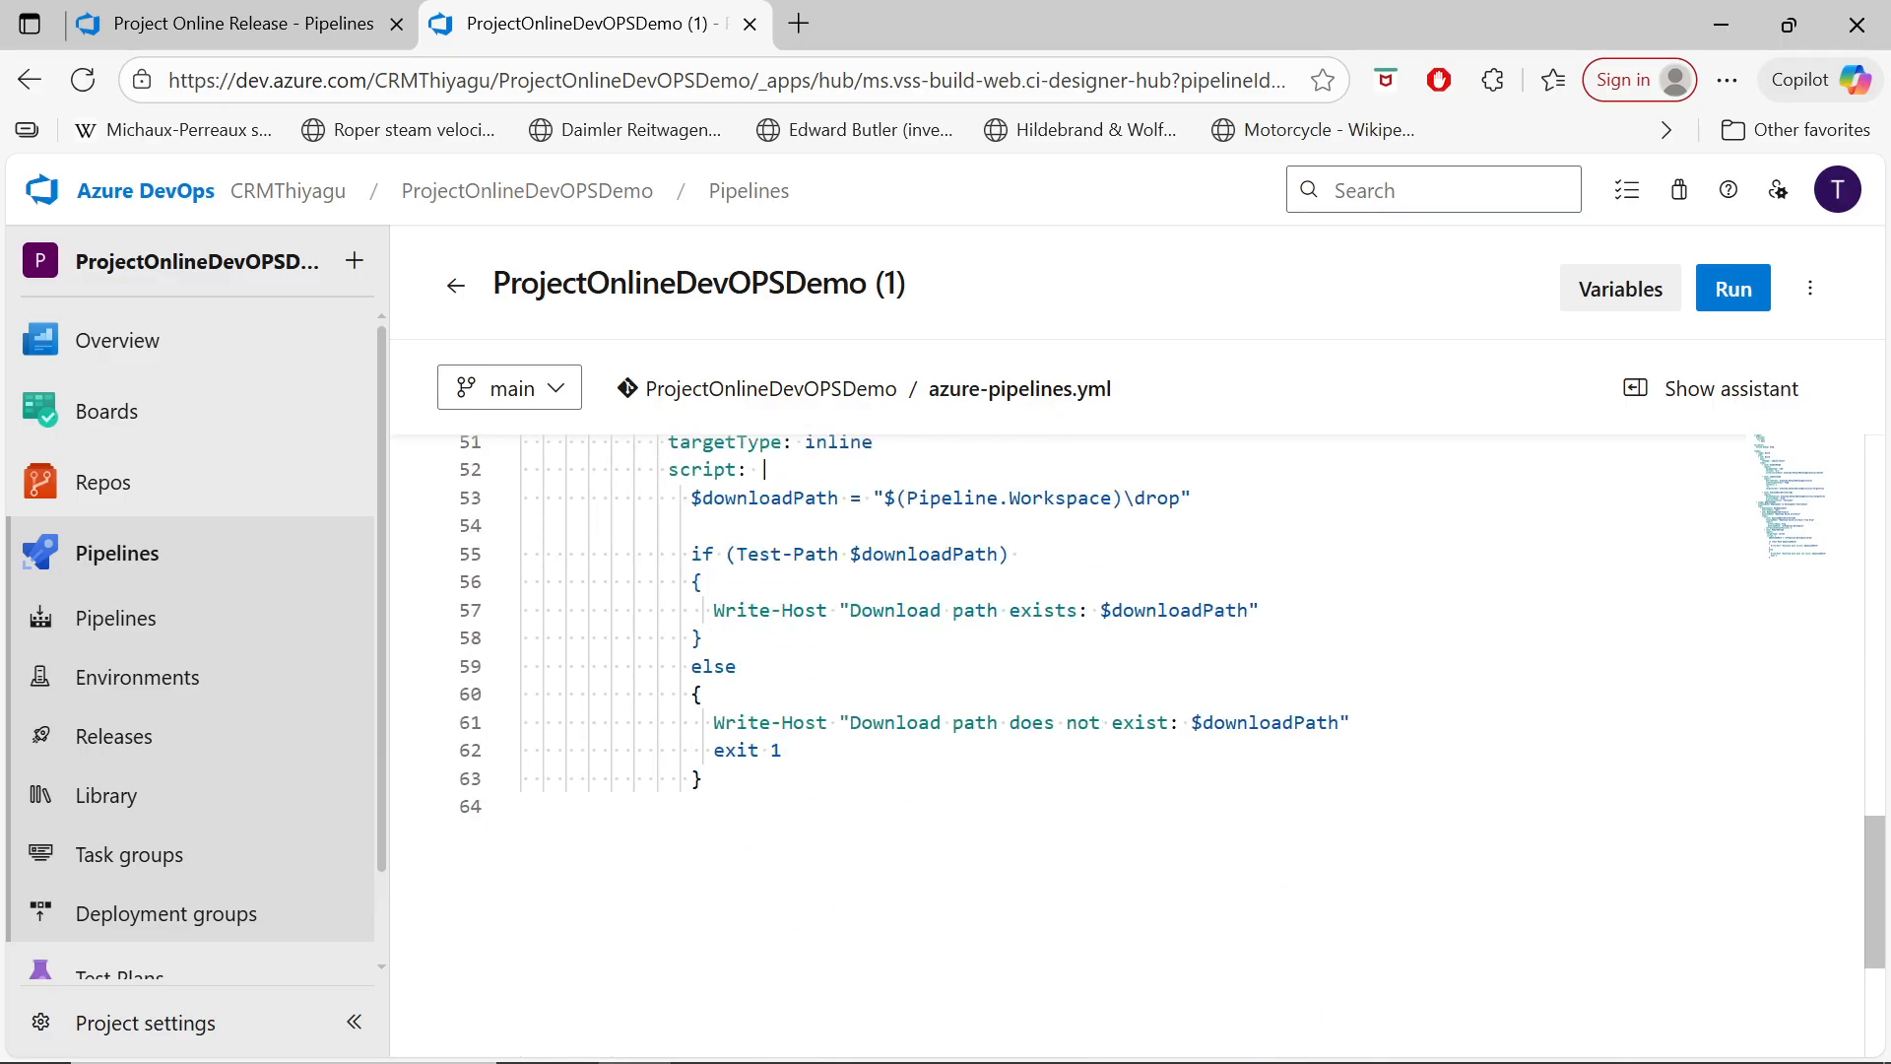
{"action": "scroll", "coordinate": [1133, 738], "scroll_direction": "up", "scroll_amount": 2}
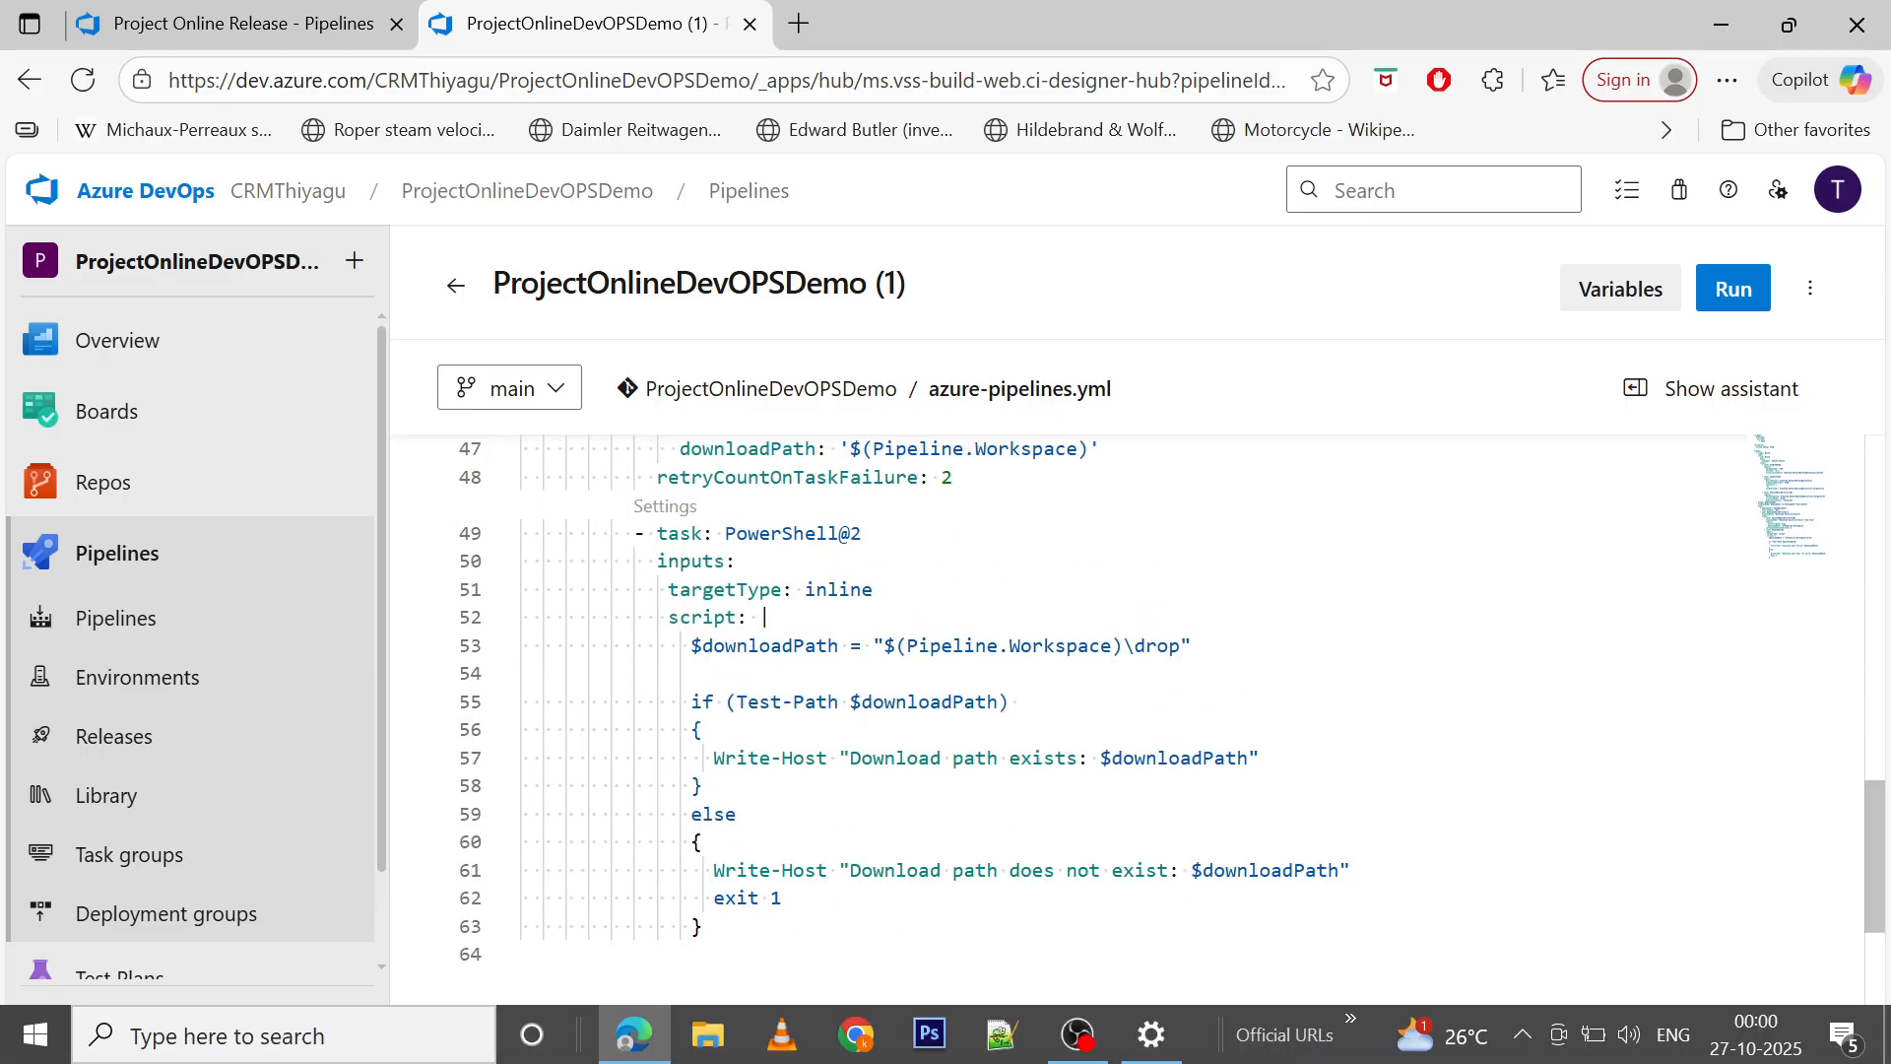
{"action": "left_click", "coordinate": [748, 971]}
{"action": "left_click", "coordinate": [699, 926]}
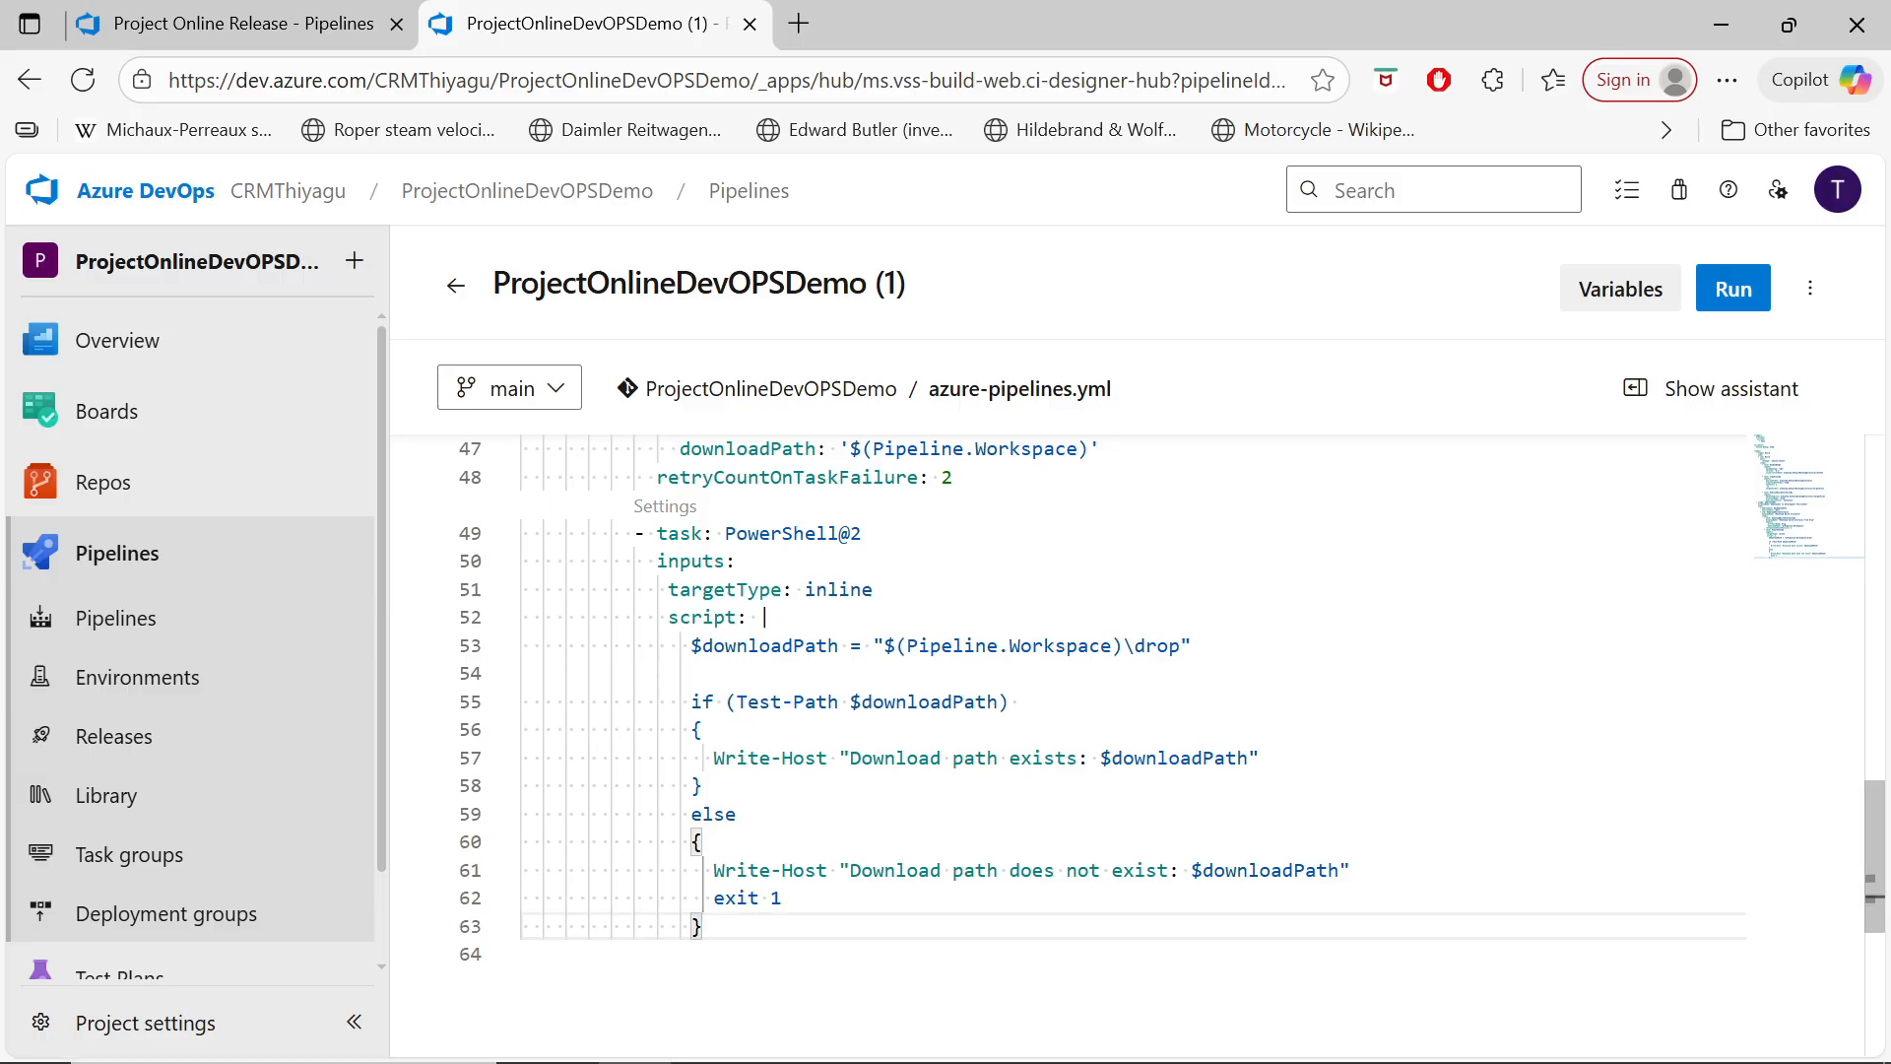
{"action": "key", "text": "Return"}
{"action": "key", "text": "BackSpace"}
{"action": "key", "text": "BackSpace"}
{"action": "key", "text": "BackSpace"}
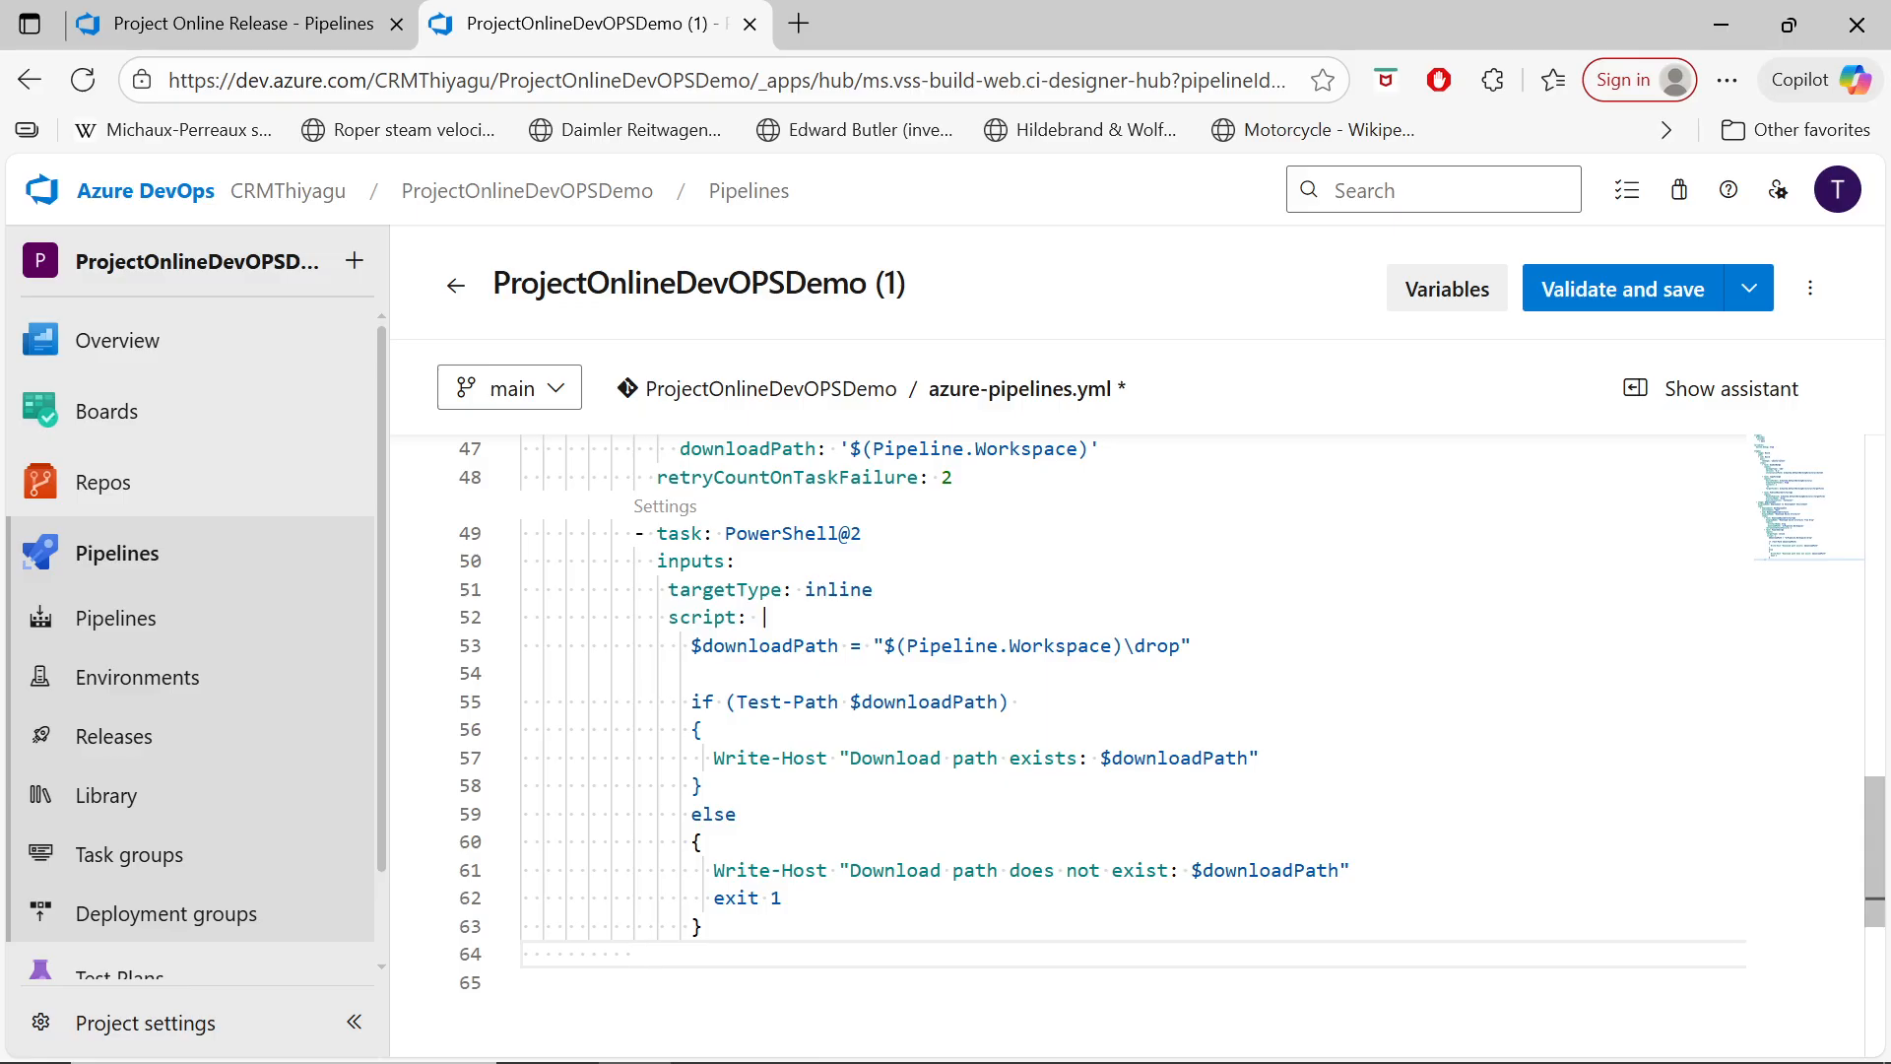
Step: Add a PowerShell@2 task entry on the new line at the end of azure-pipelines.yml
{"action": "type", "text": "- t"}
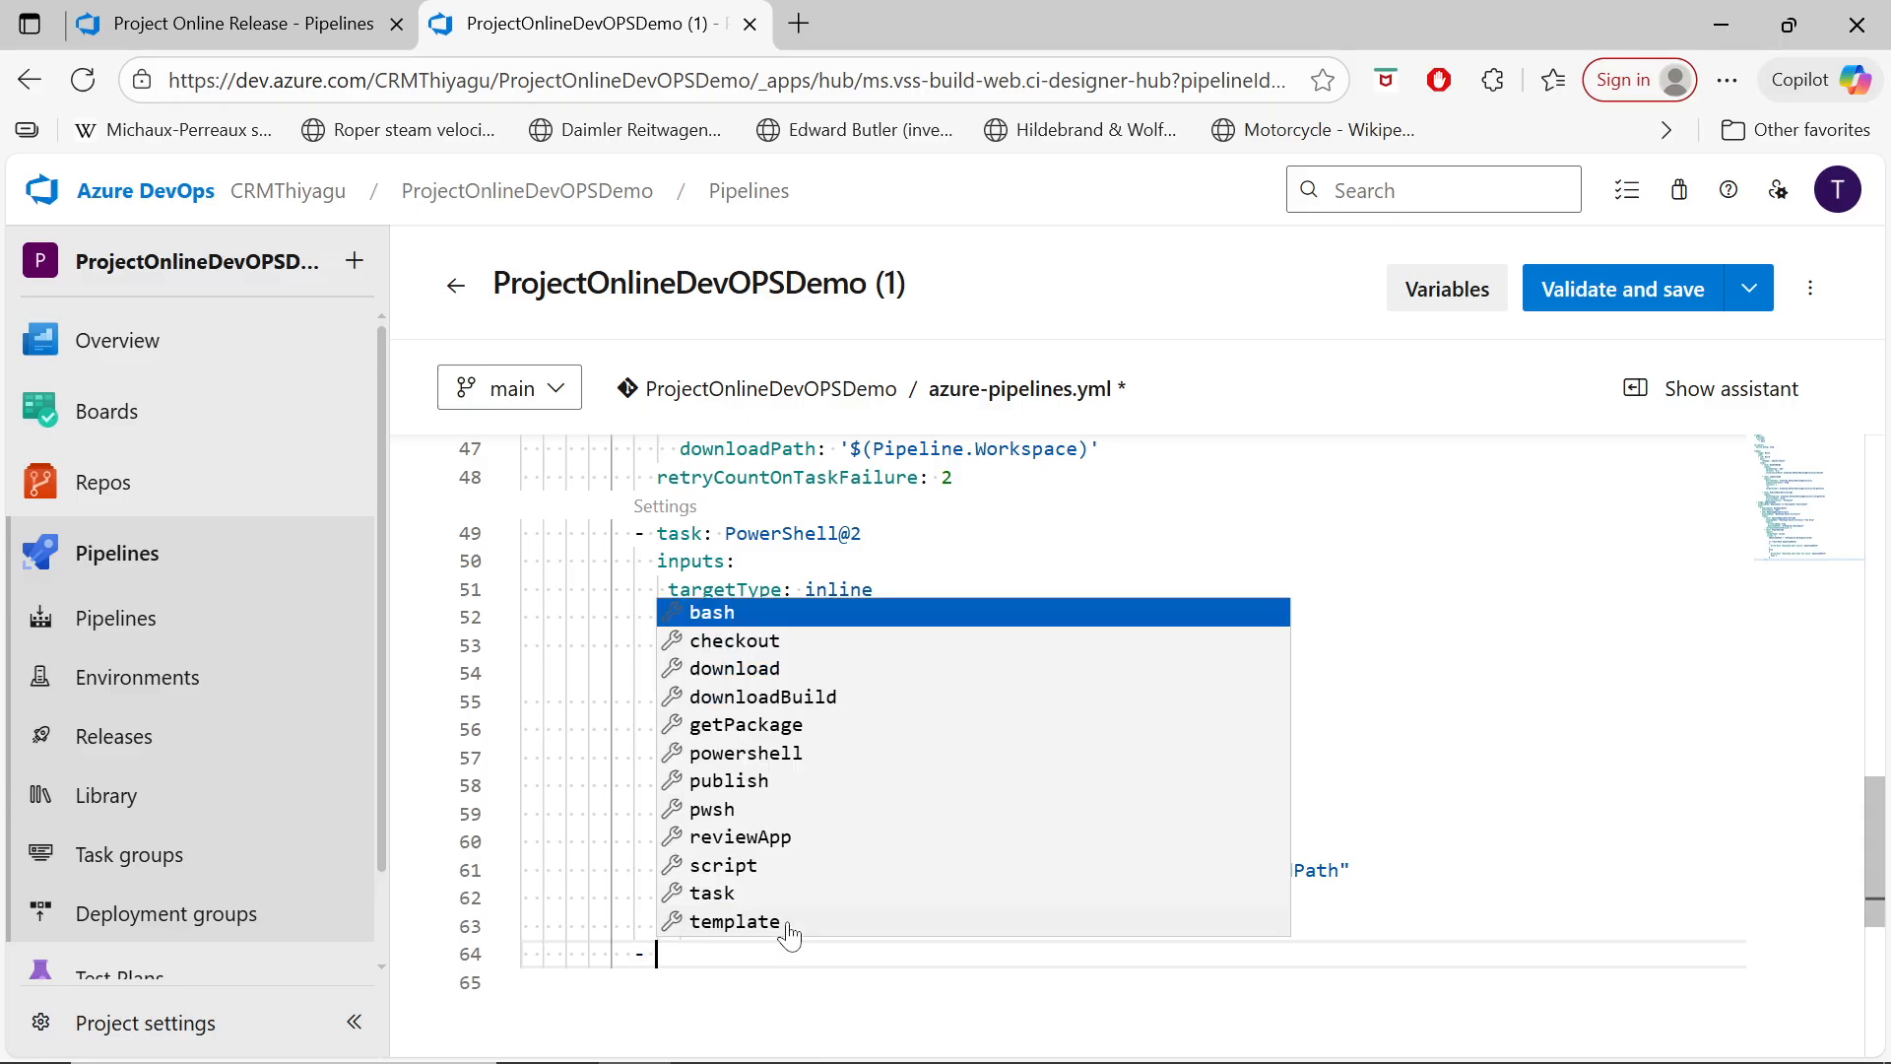
{"action": "key", "text": "Return"}
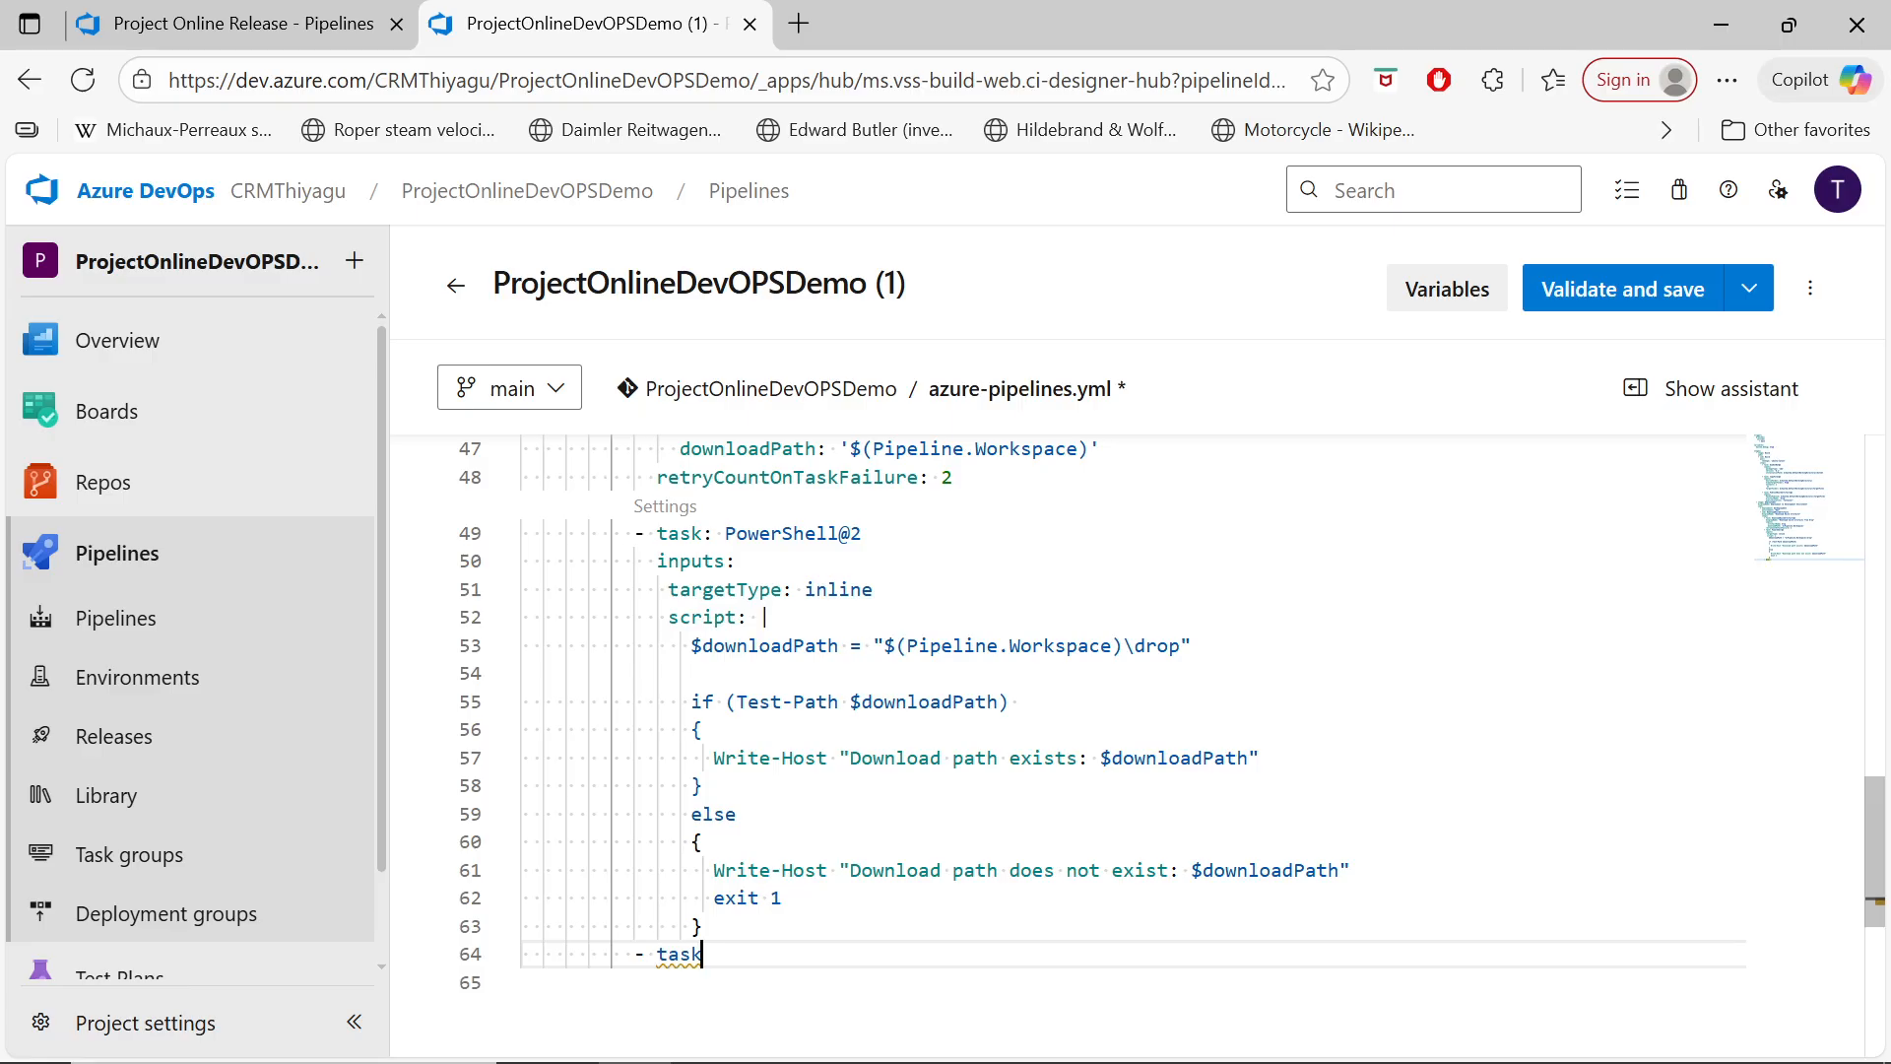
{"action": "key", "text": "Up"}
{"action": "type", "text": ";"}
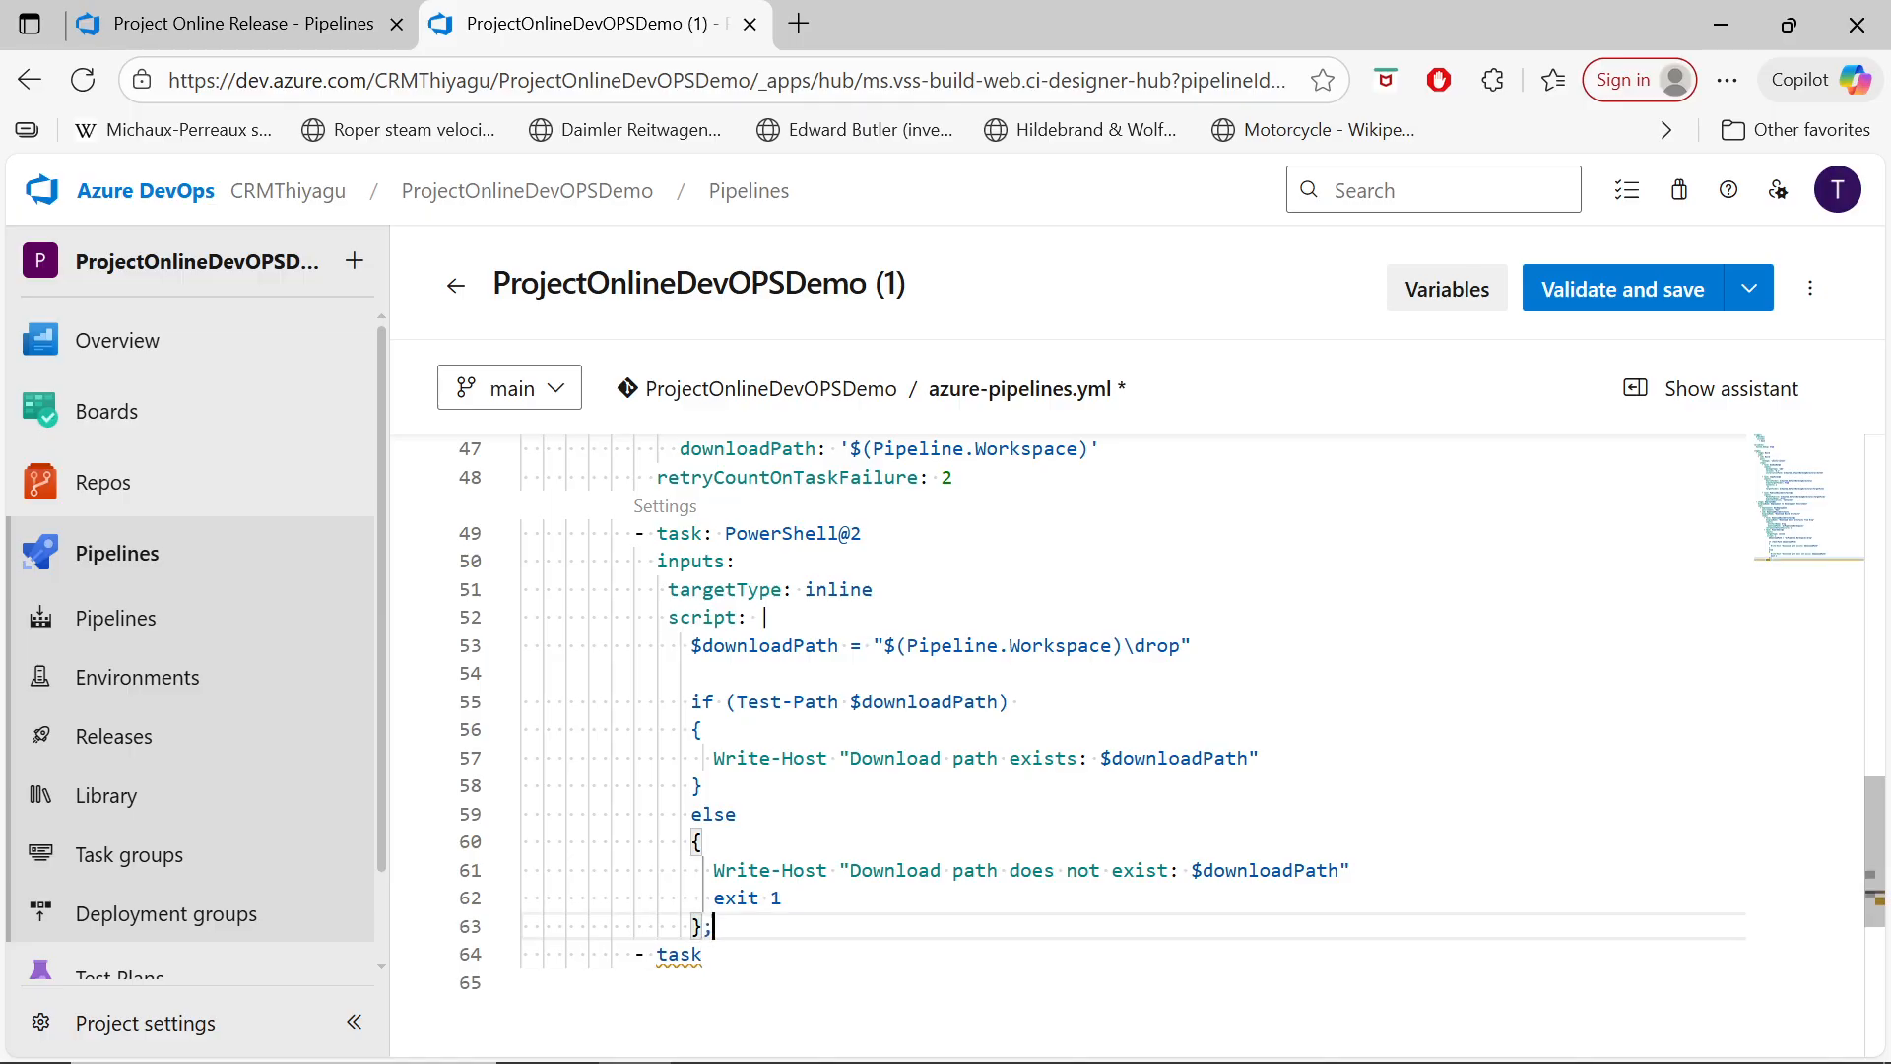
{"action": "key", "text": "BackSpace"}
{"action": "key", "text": "Down"}
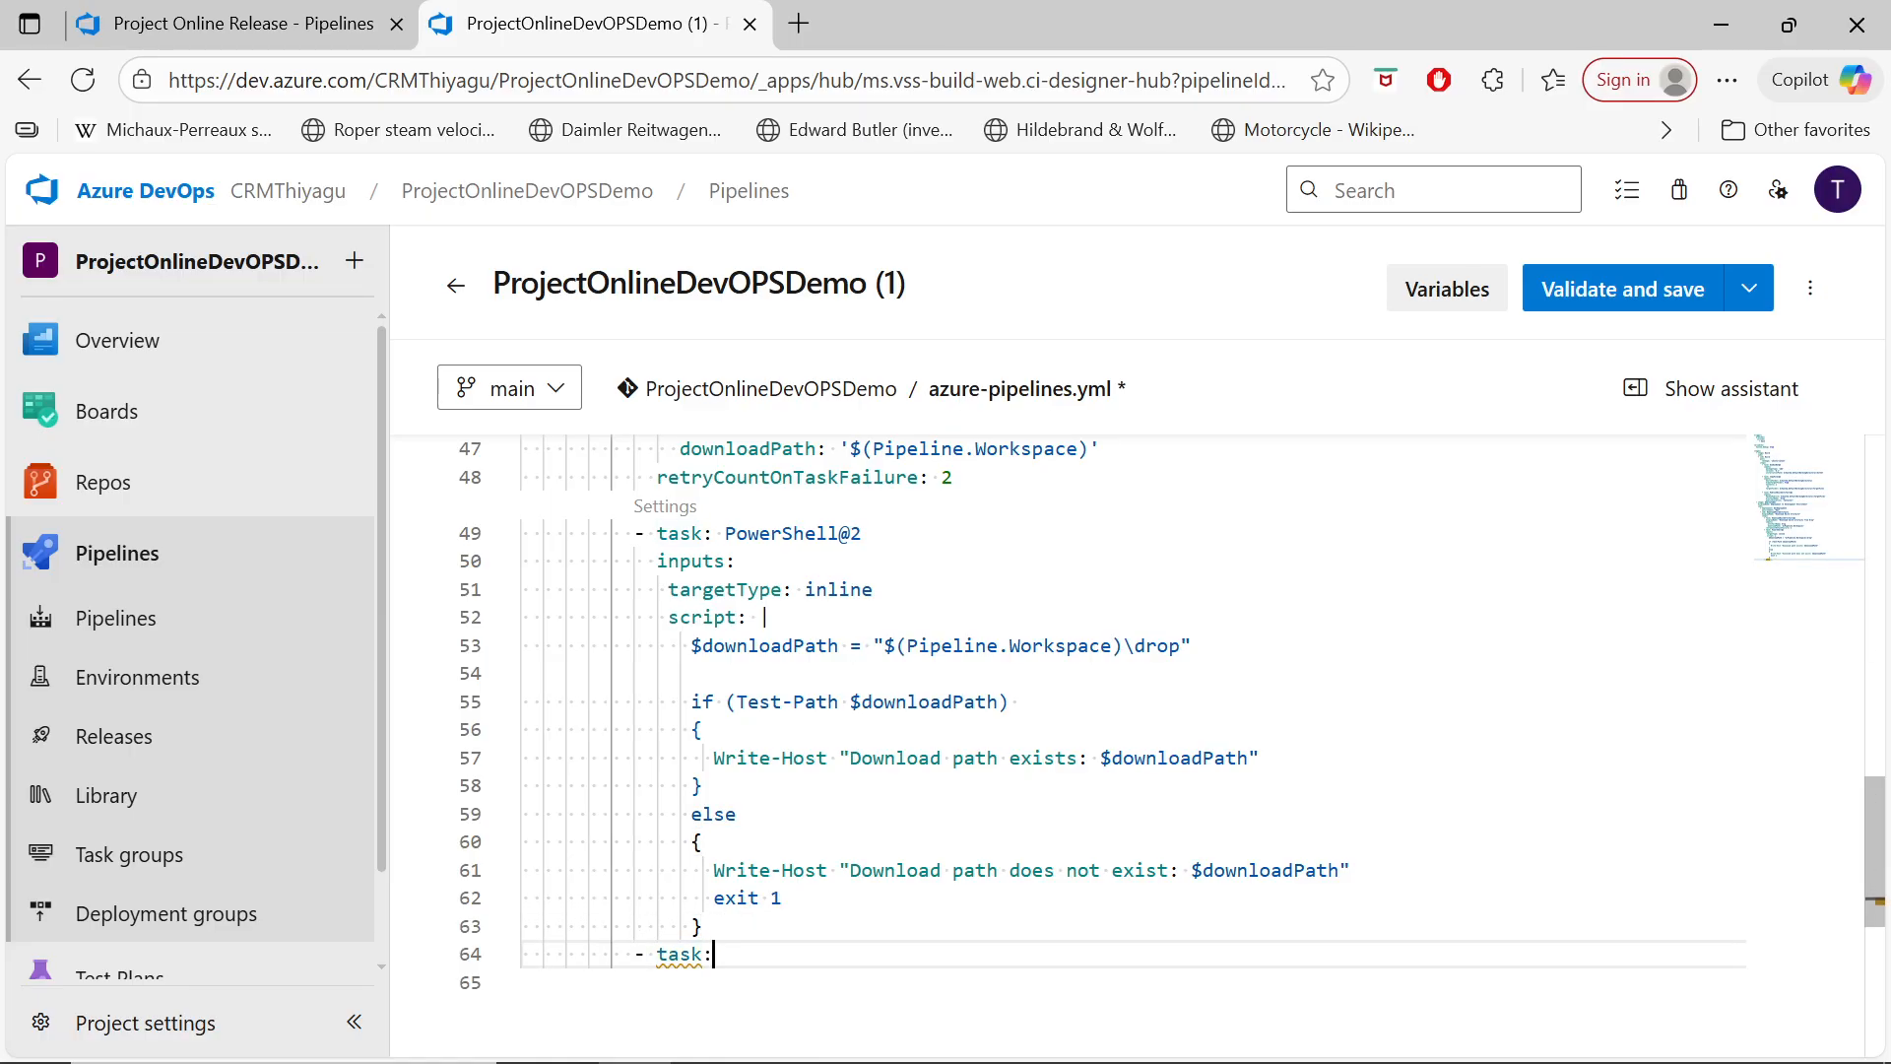
{"action": "type", "text": ": P"}
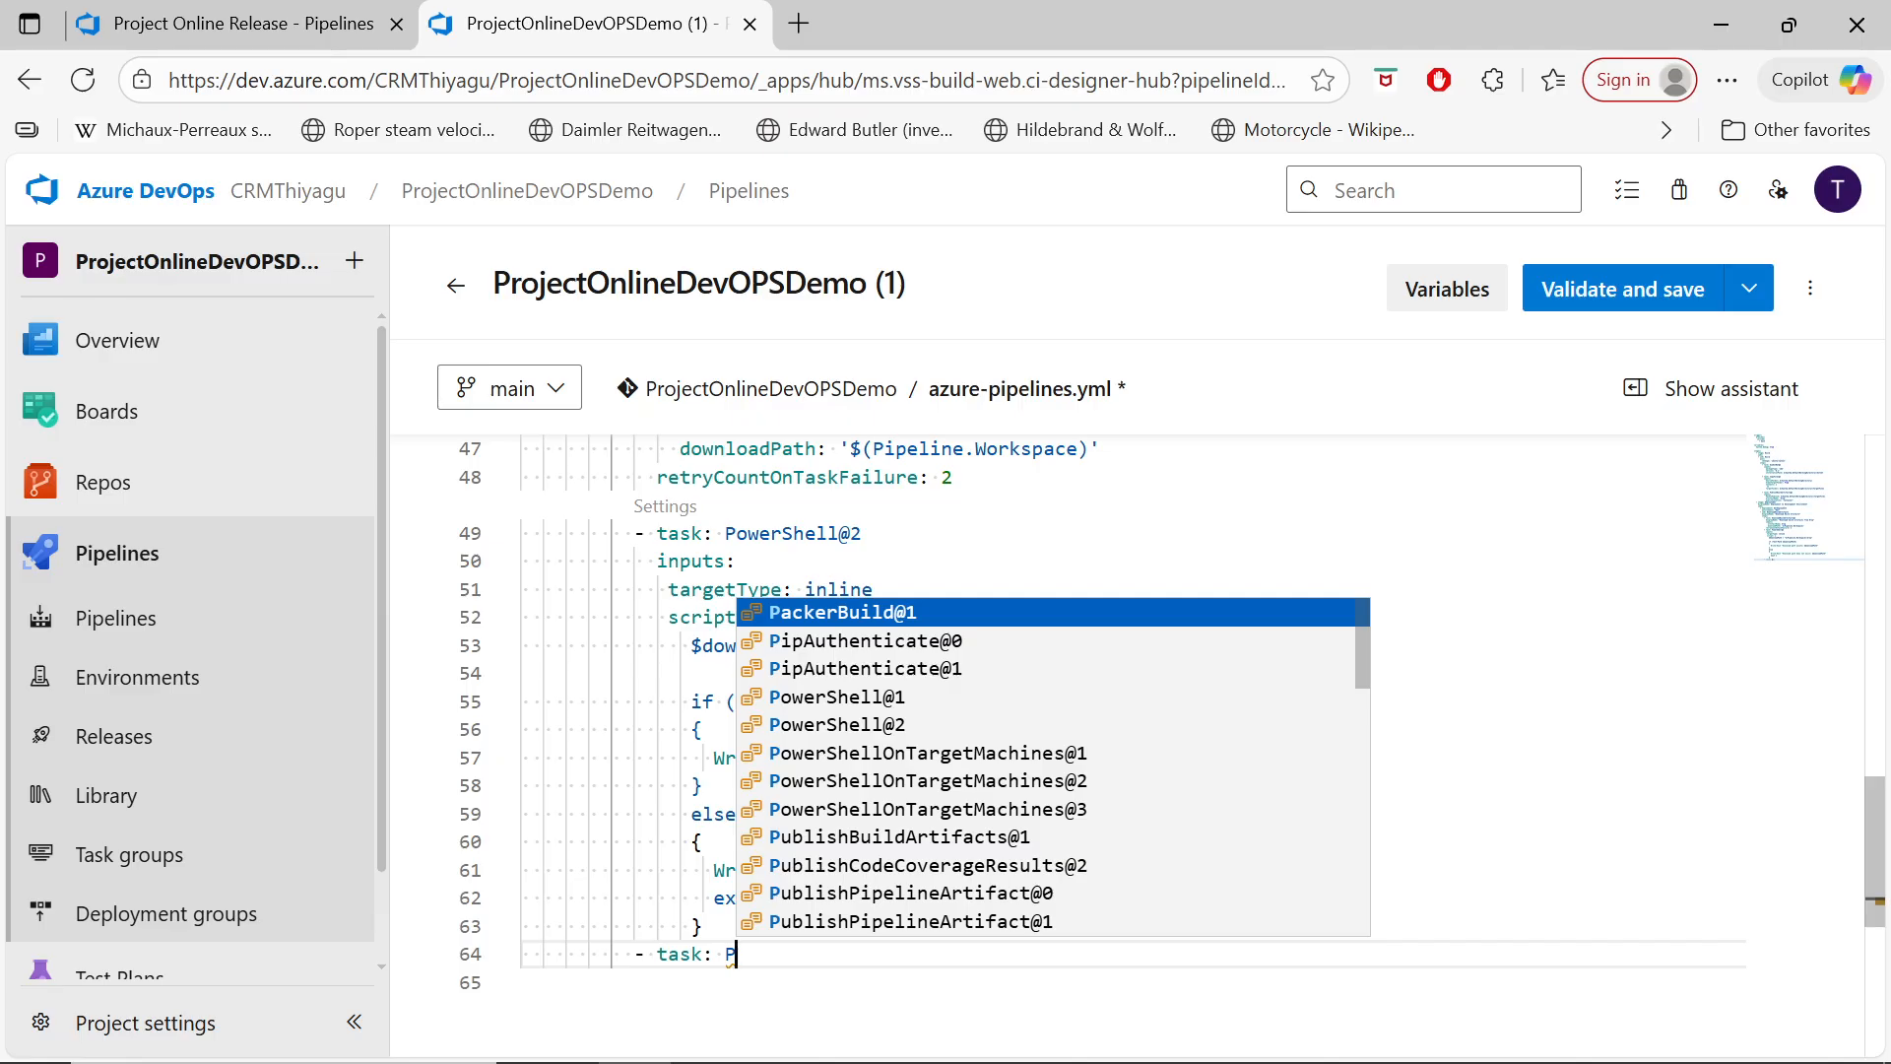
{"action": "key", "text": "Down"}
{"action": "key", "text": "Down"}
{"action": "key", "text": "Down"}
{"action": "key", "text": "Down"}
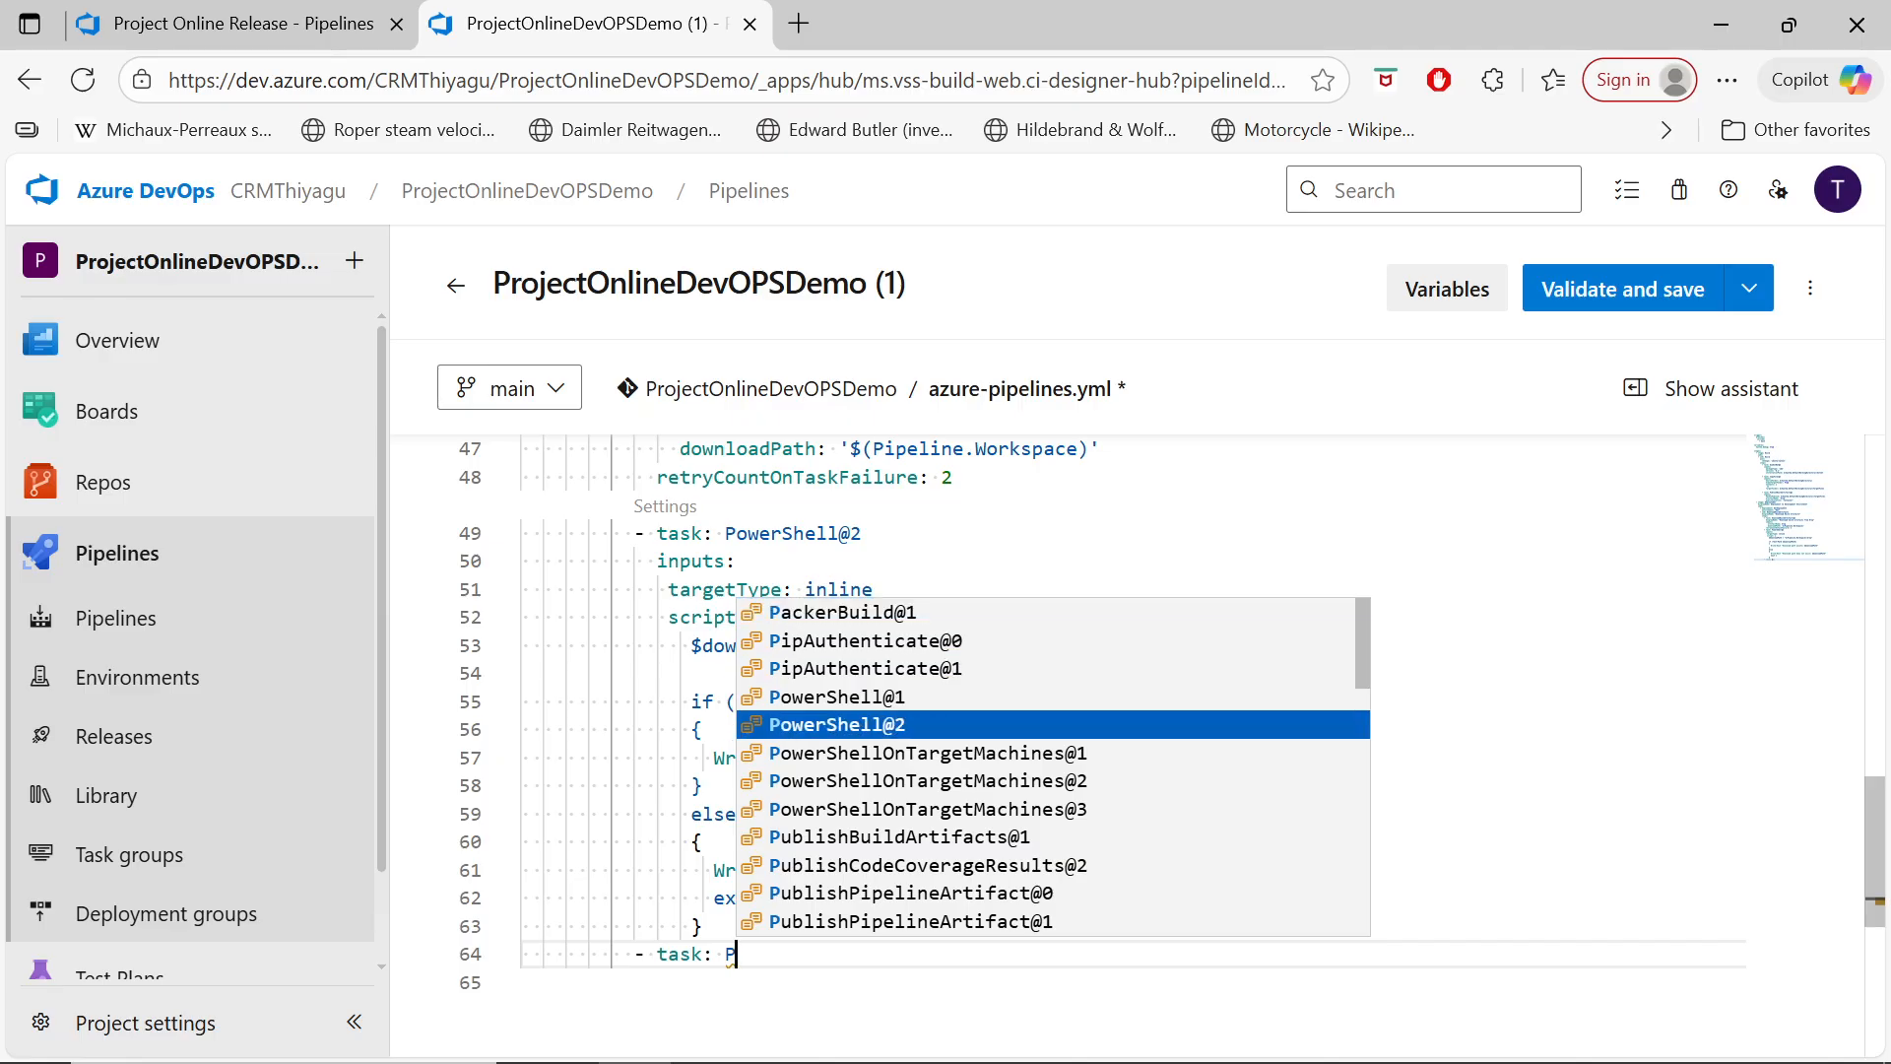
{"action": "key", "text": "Return"}
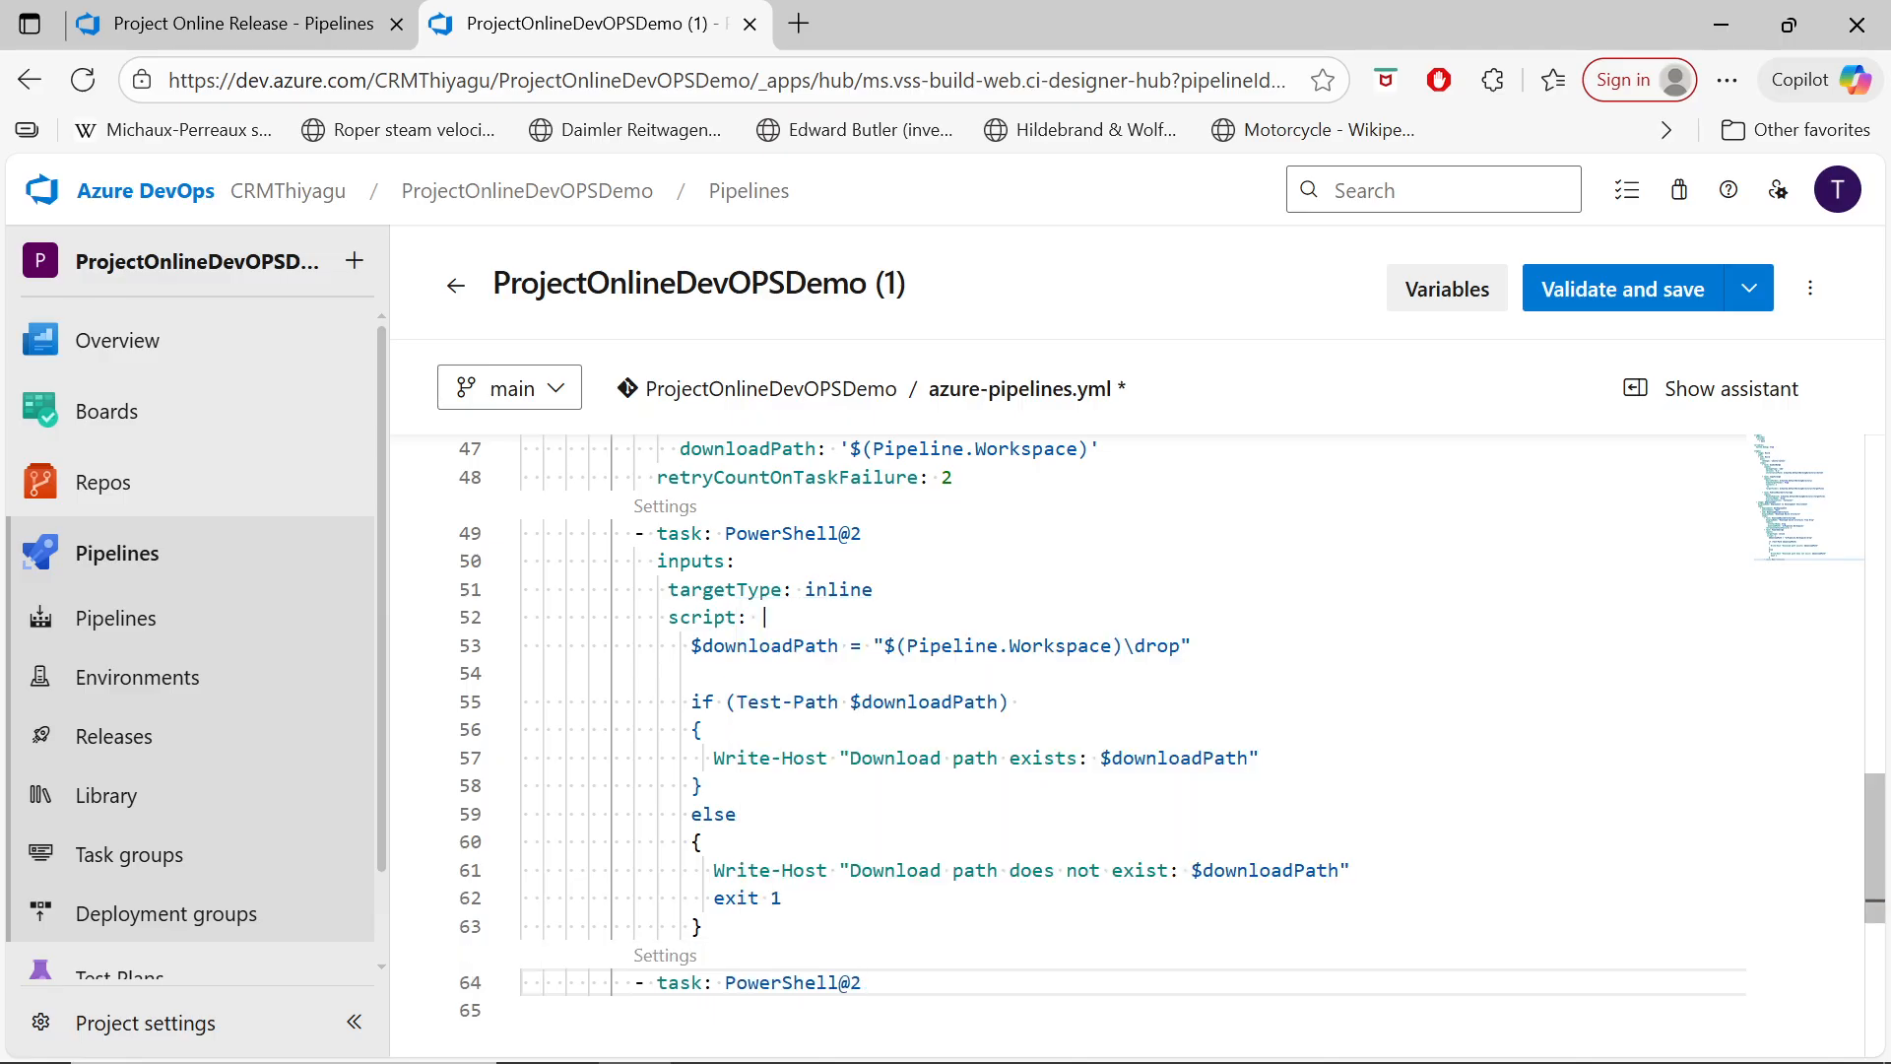
Step: Add an inputs section under the new PowerShell@2 task with targetType set to 'inline'
{"action": "key", "text": "Return"}
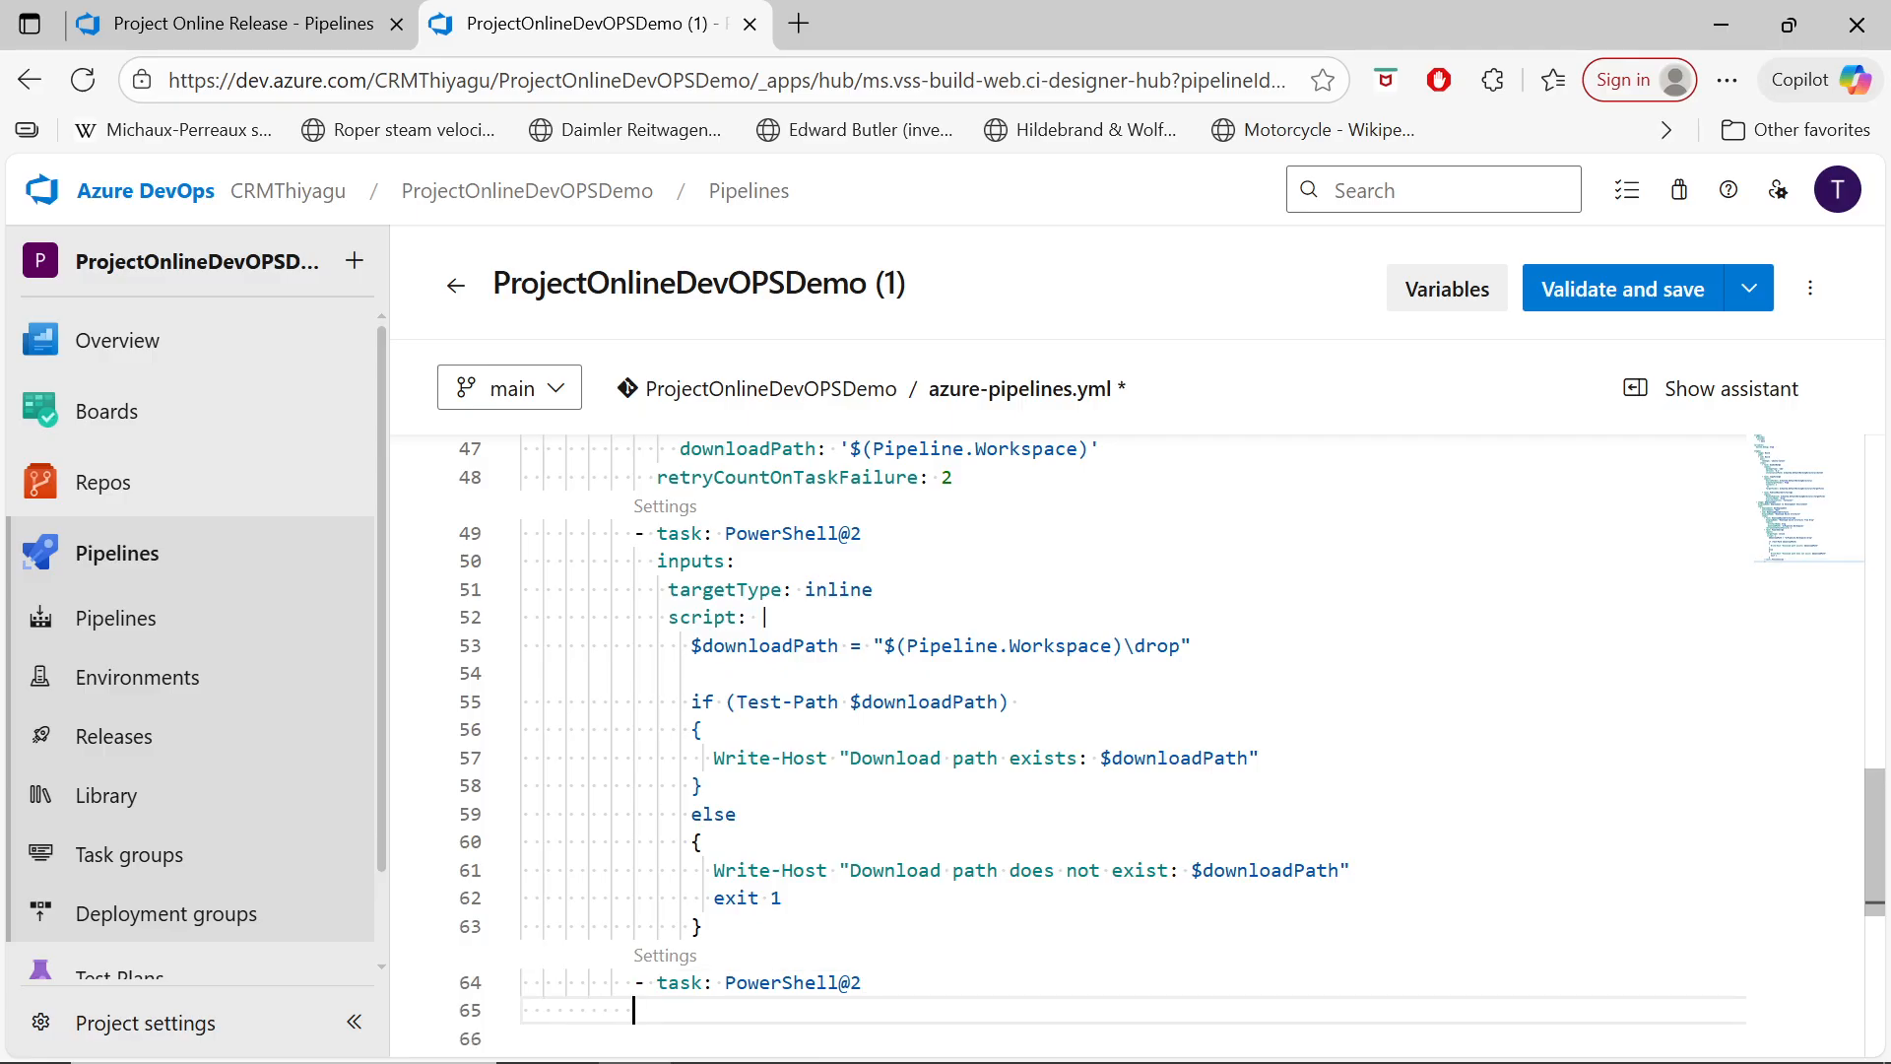
{"action": "key", "text": "Tab"}
{"action": "type", "text": "in"}
{"action": "key", "text": "Return"}
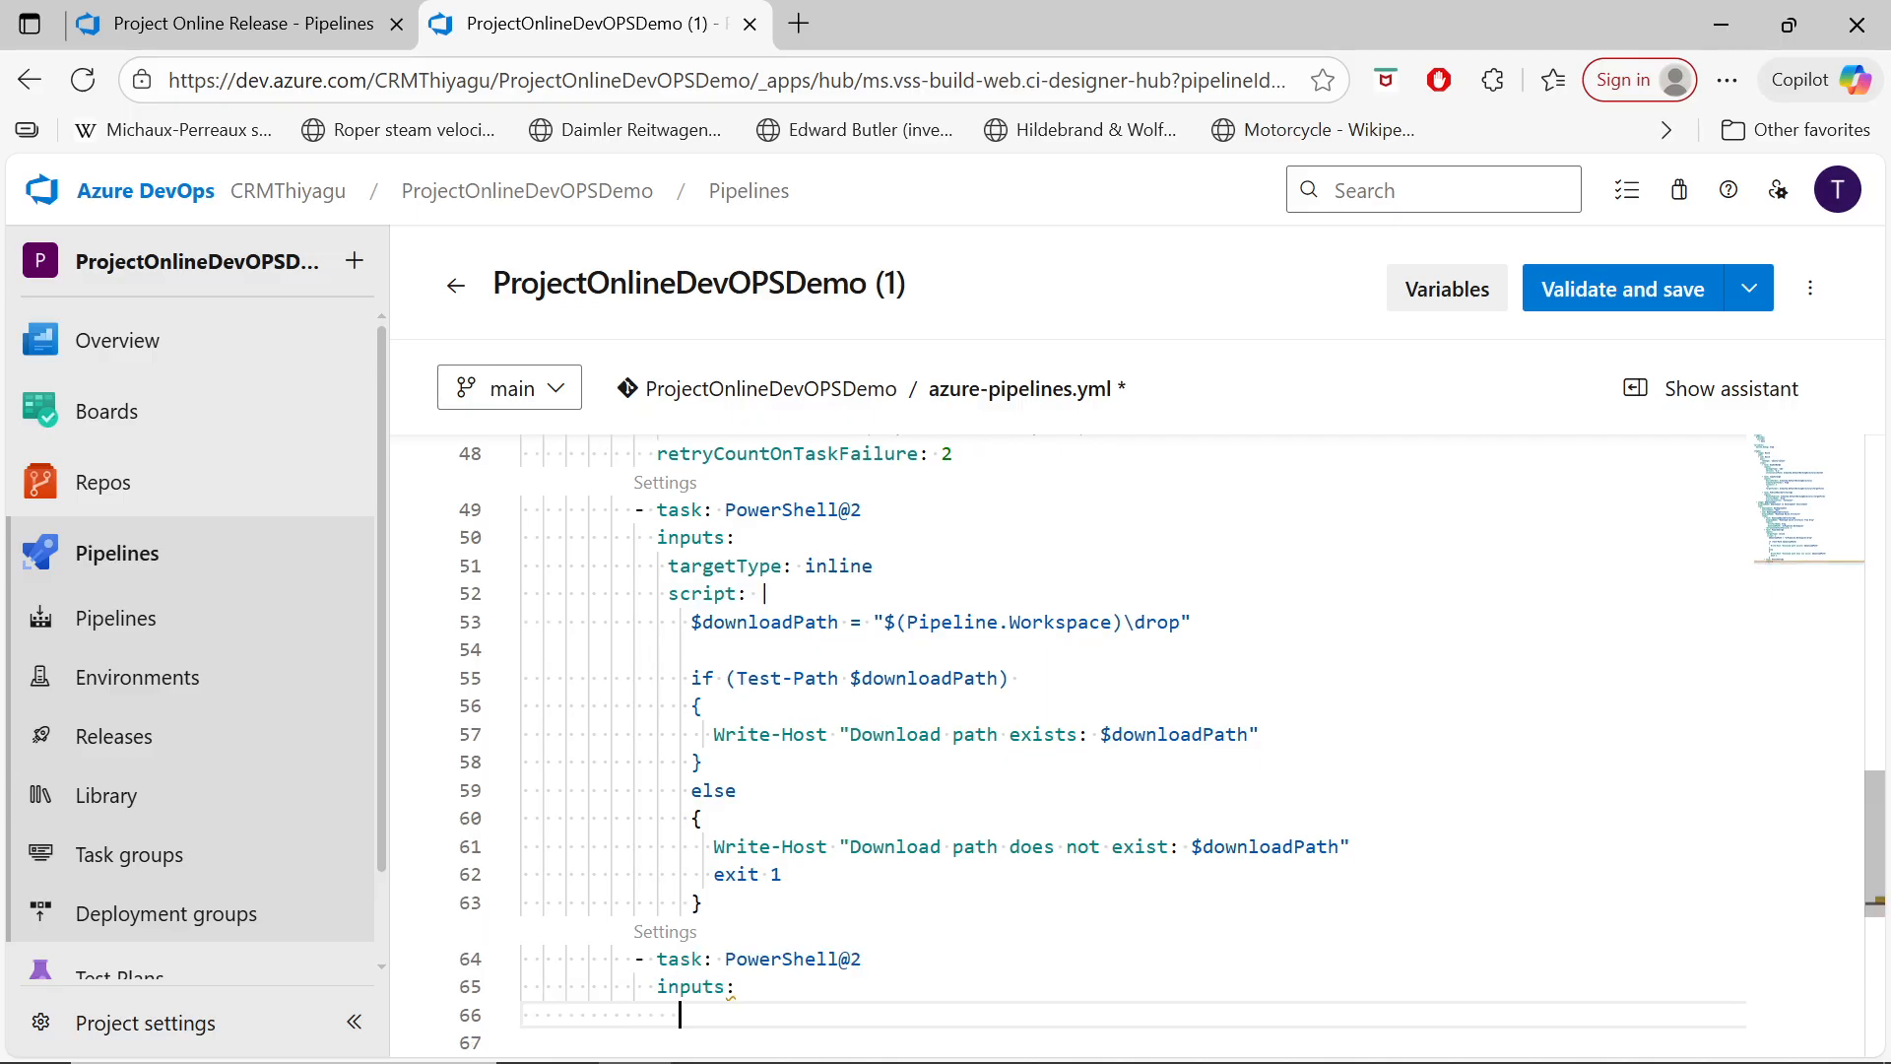
{"action": "type", "text": "tar"}
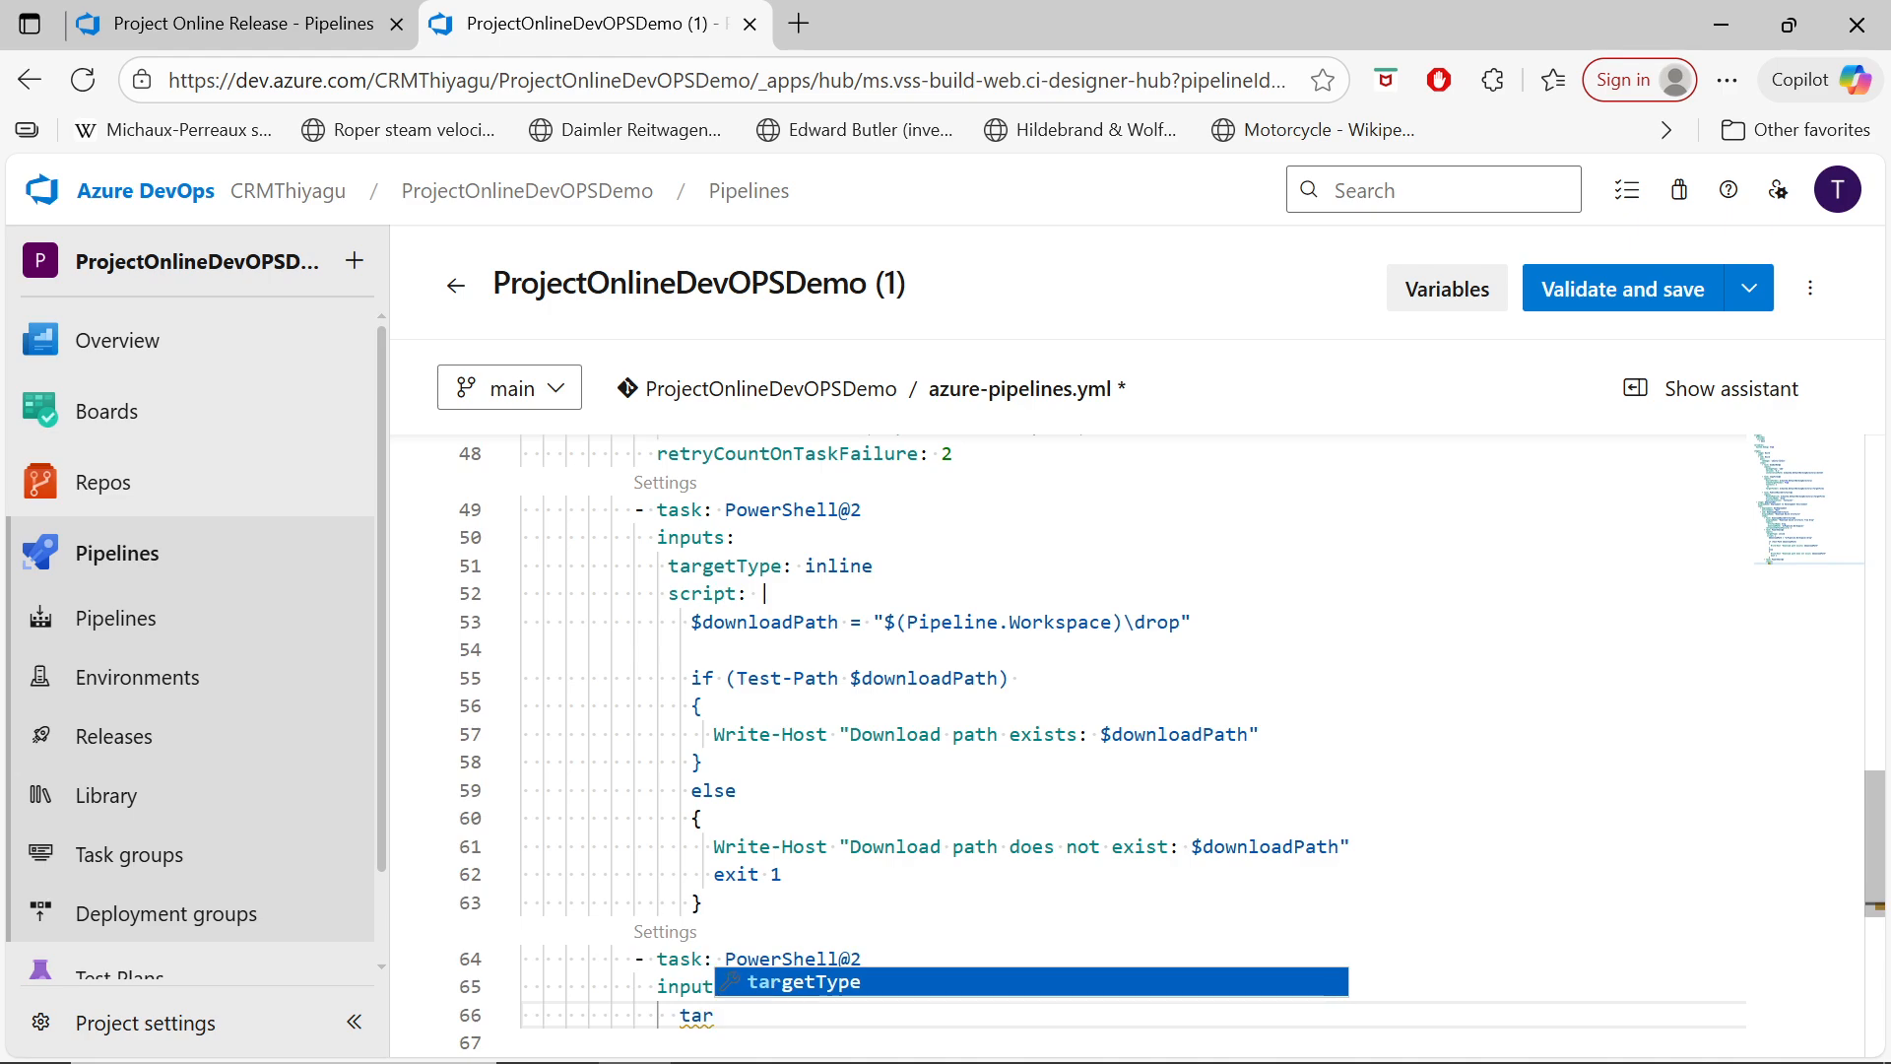
{"action": "key", "text": "Return"}
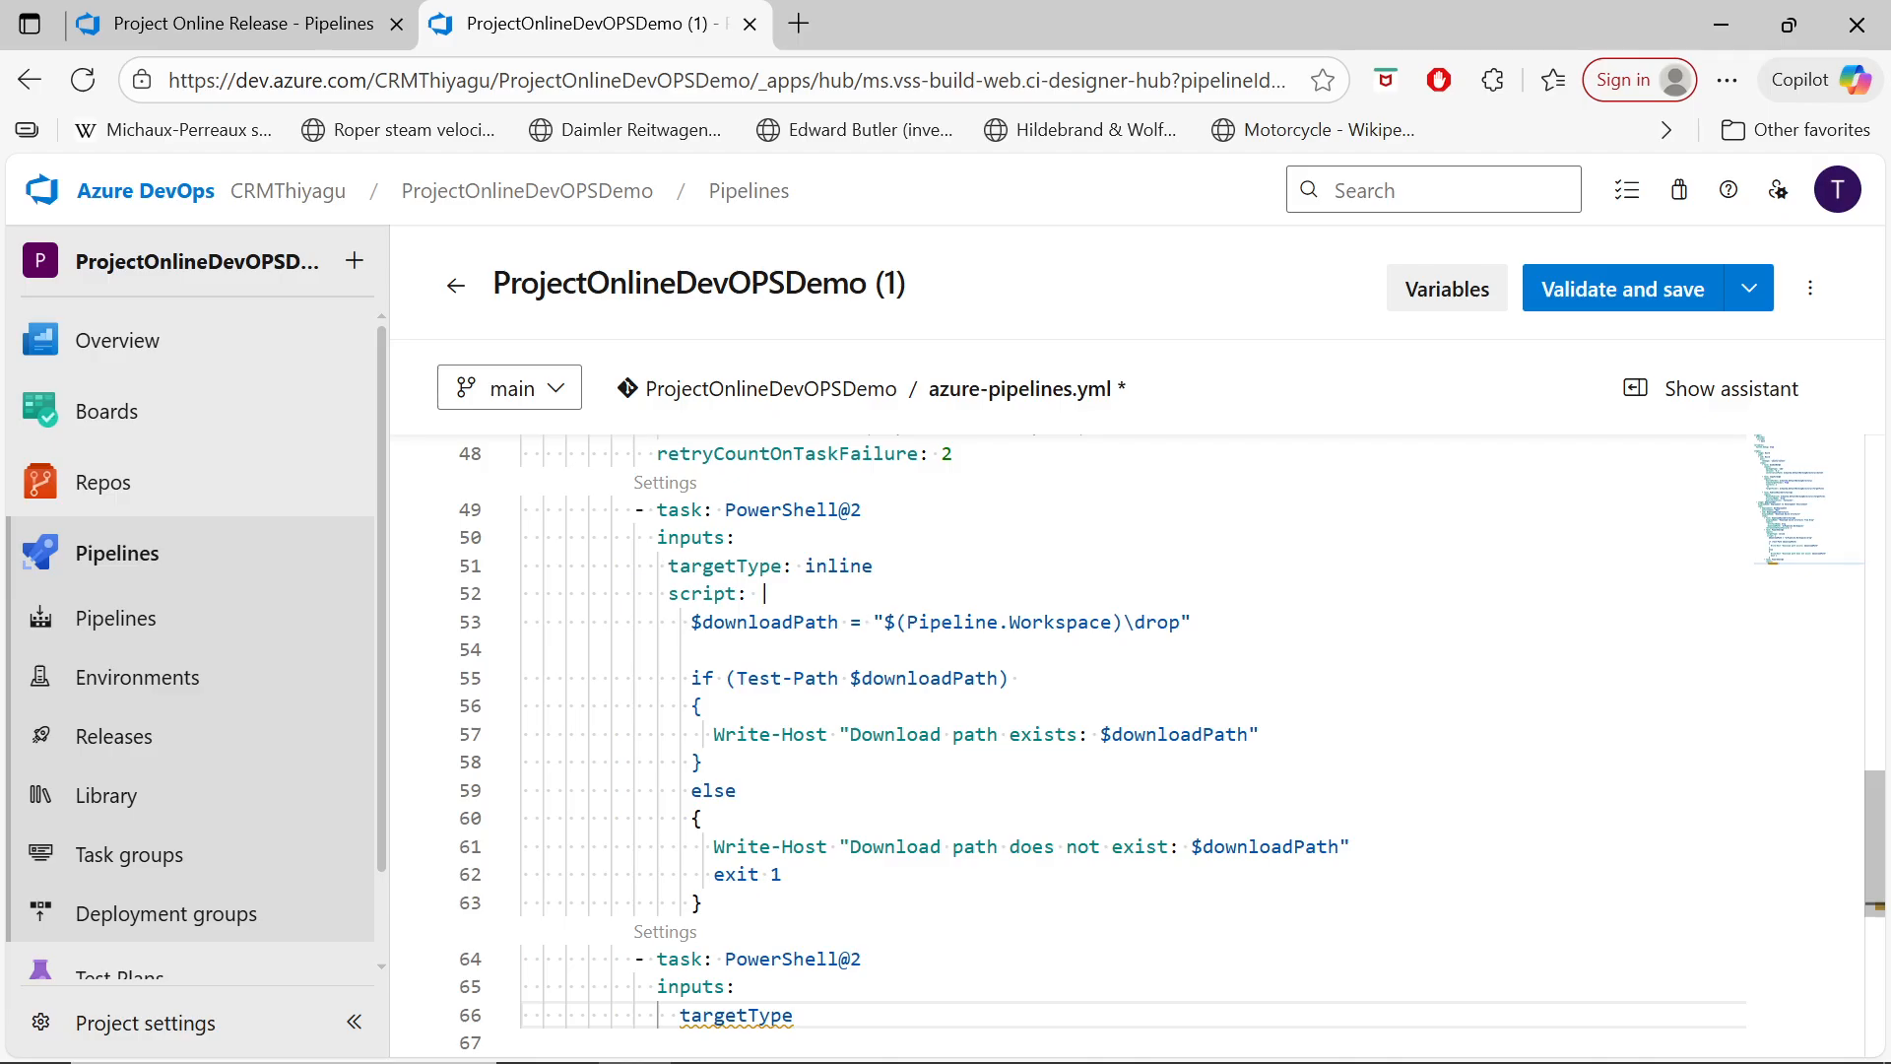
{"action": "type", "text": ": 'inline"}
{"action": "key", "text": "Right"}
{"action": "key", "text": "Return"}
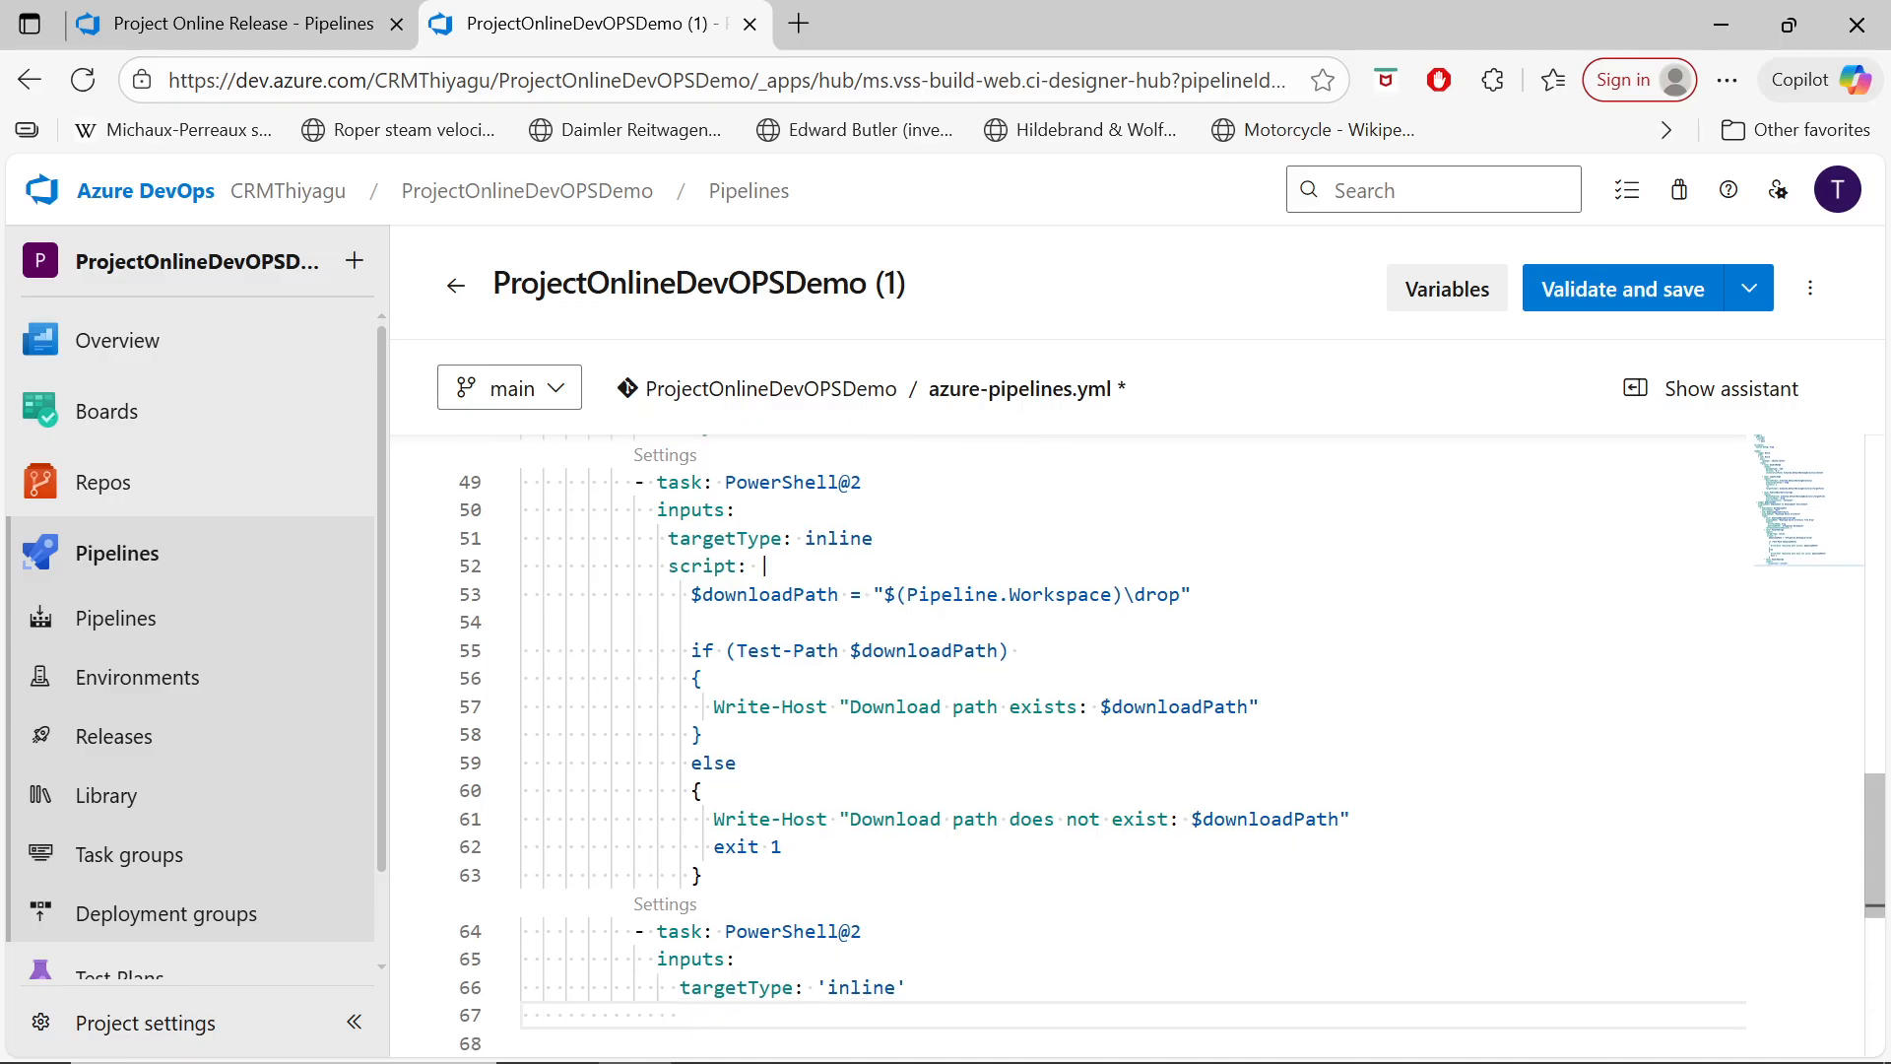
Step: Add a multi-line script block to the new task's inputs containing Write-Host "Hello World"
{"action": "type", "text": "sc"}
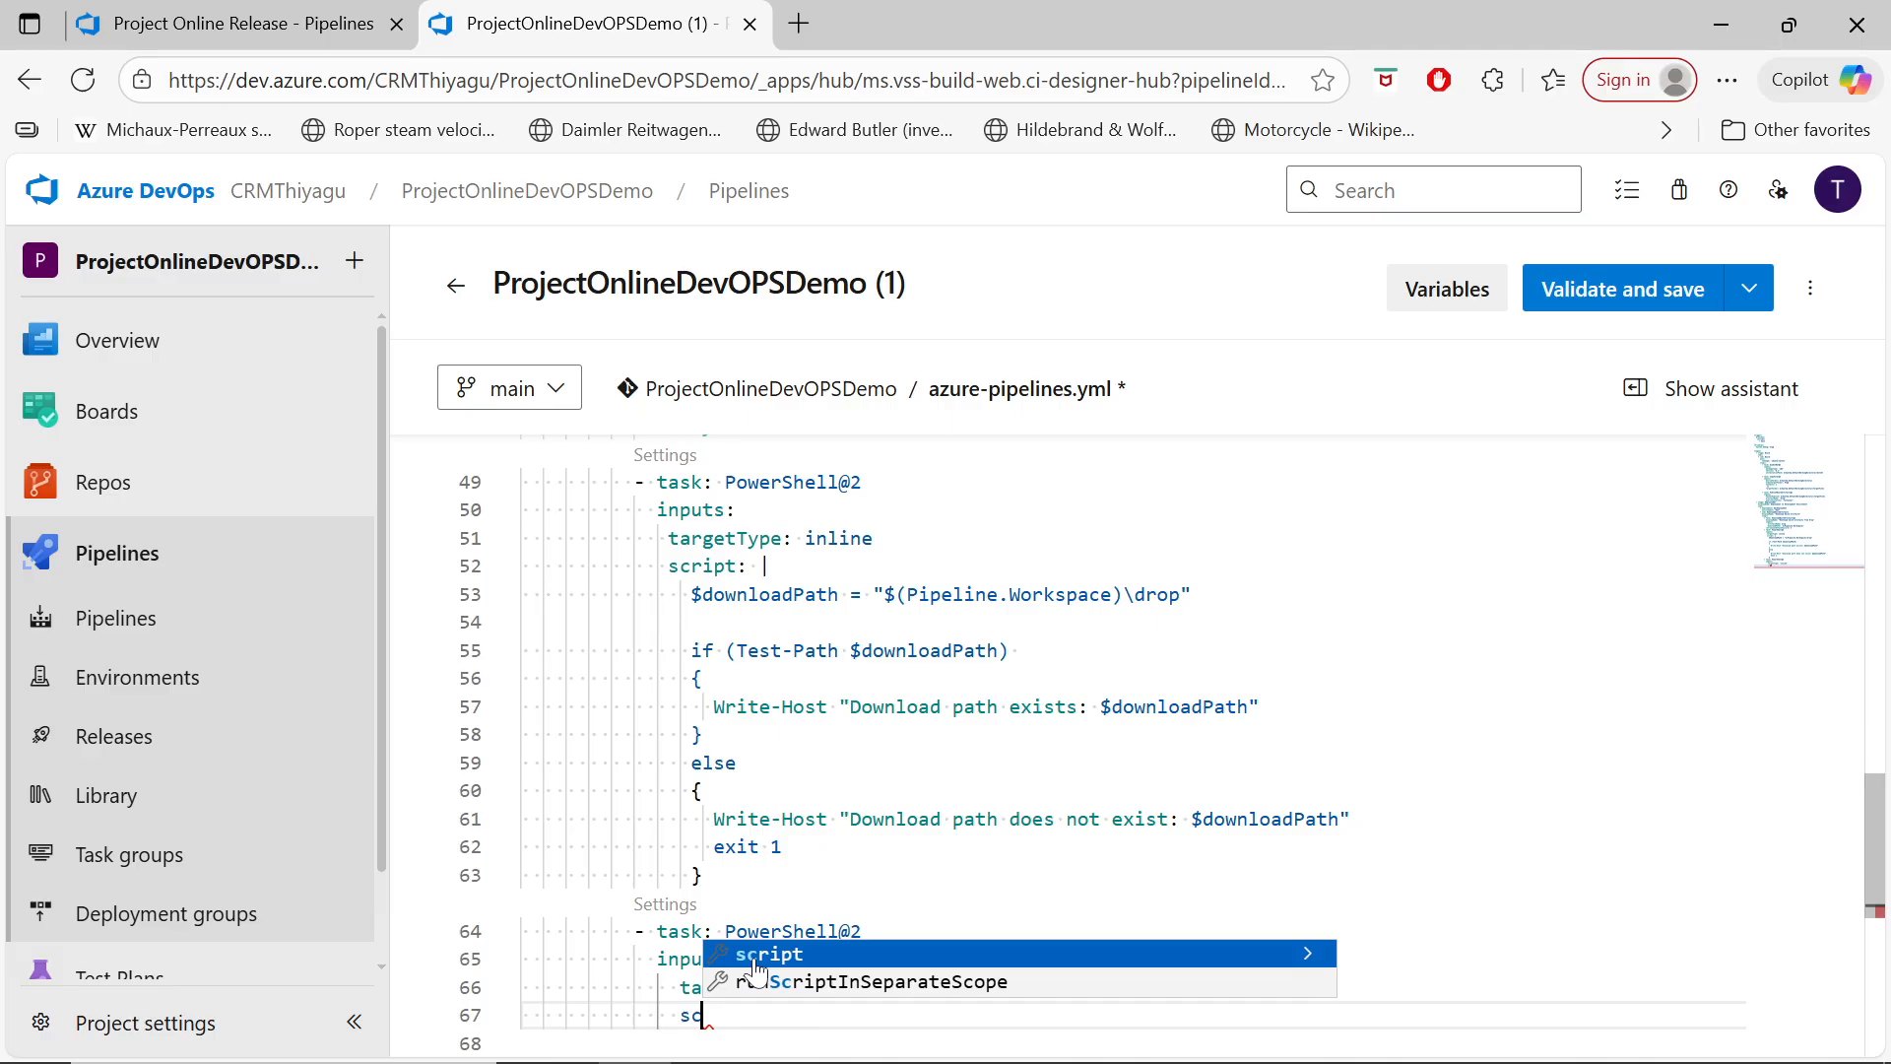
{"action": "key", "text": "Return"}
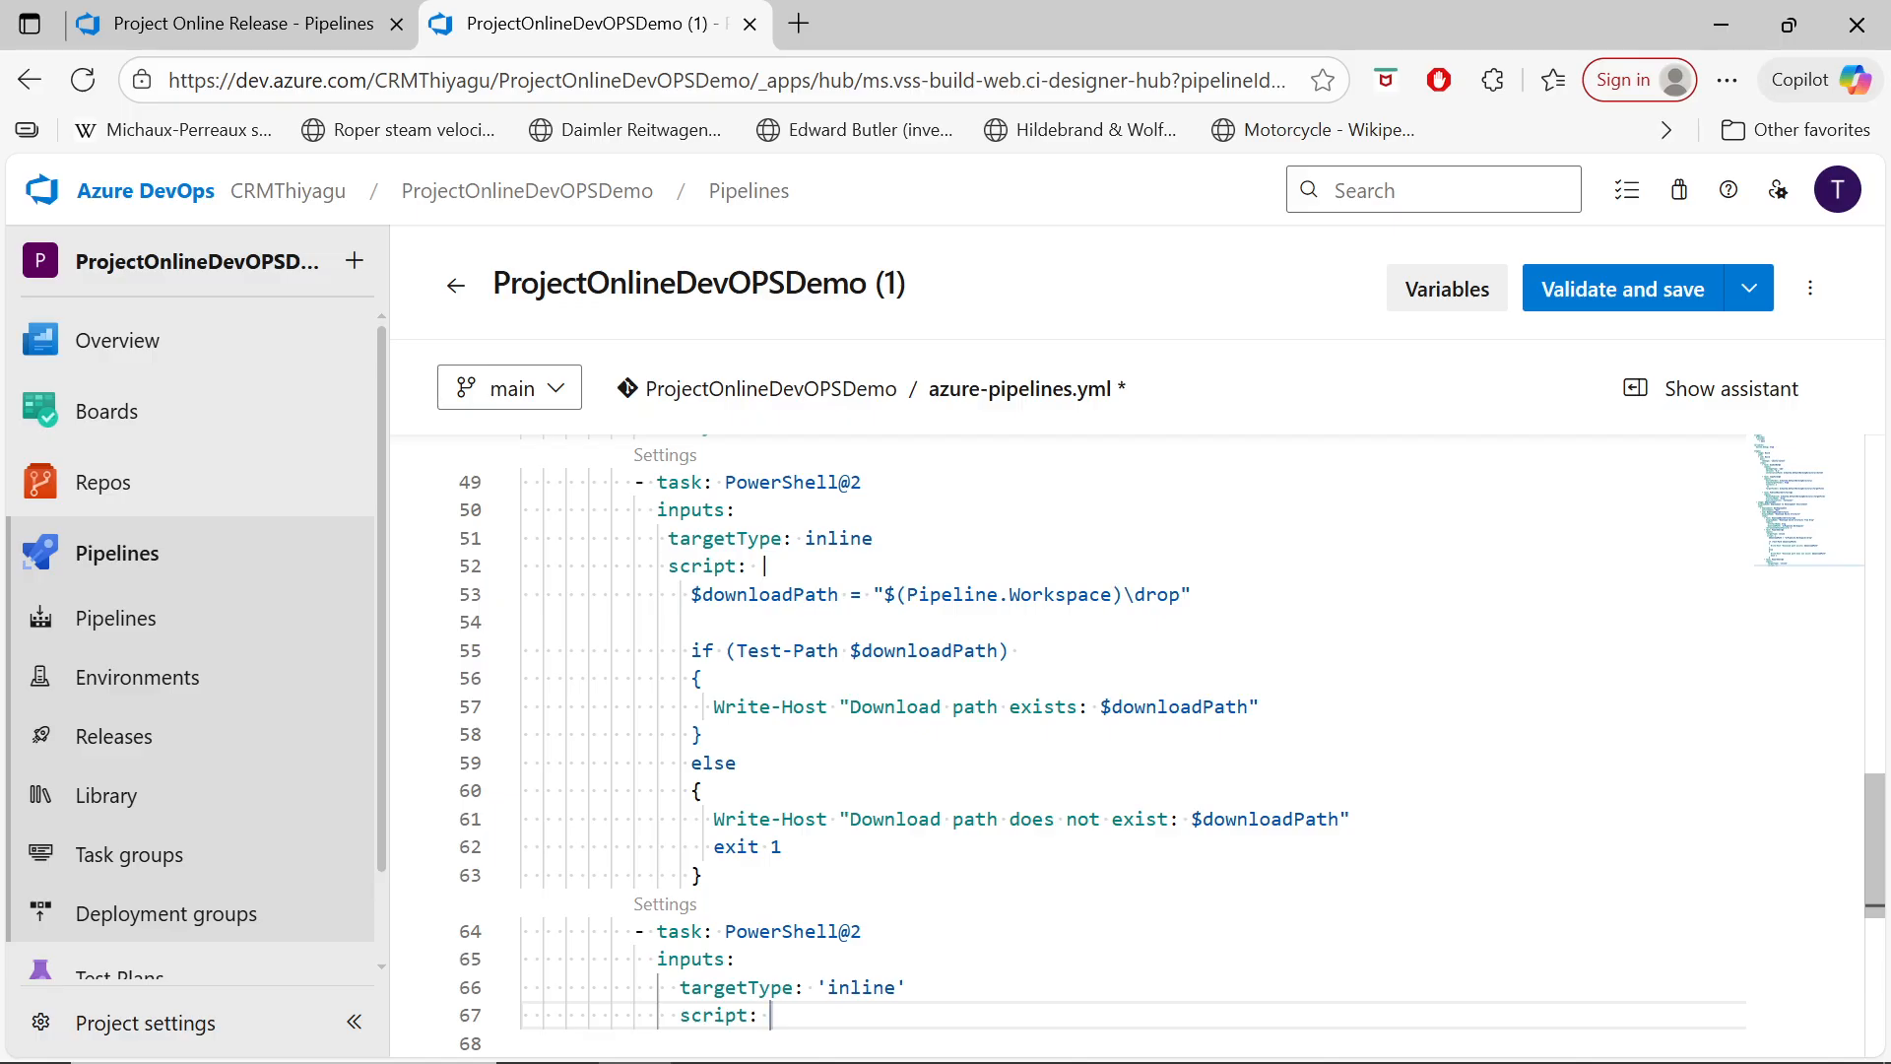
{"action": "type", "text": "|"}
{"action": "key", "text": "Return"}
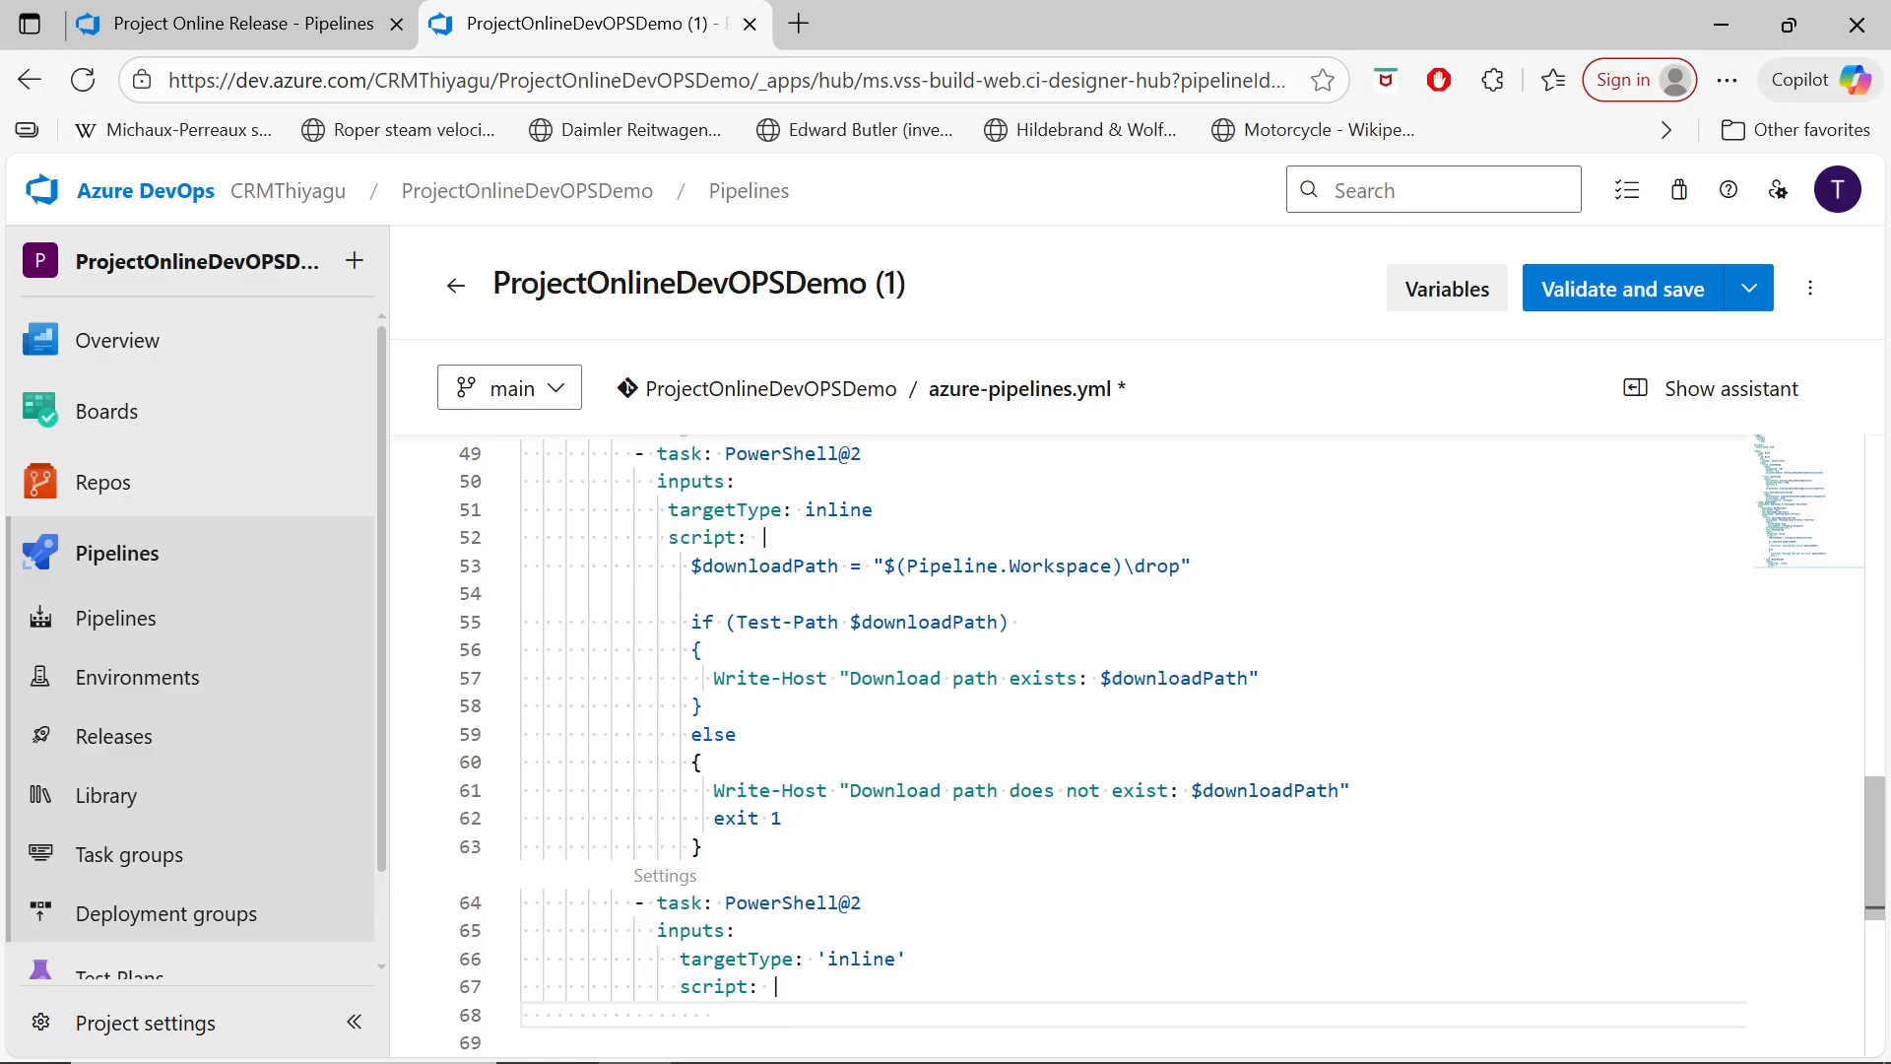
{"action": "type", "text": "Write-Host \"Hello "}
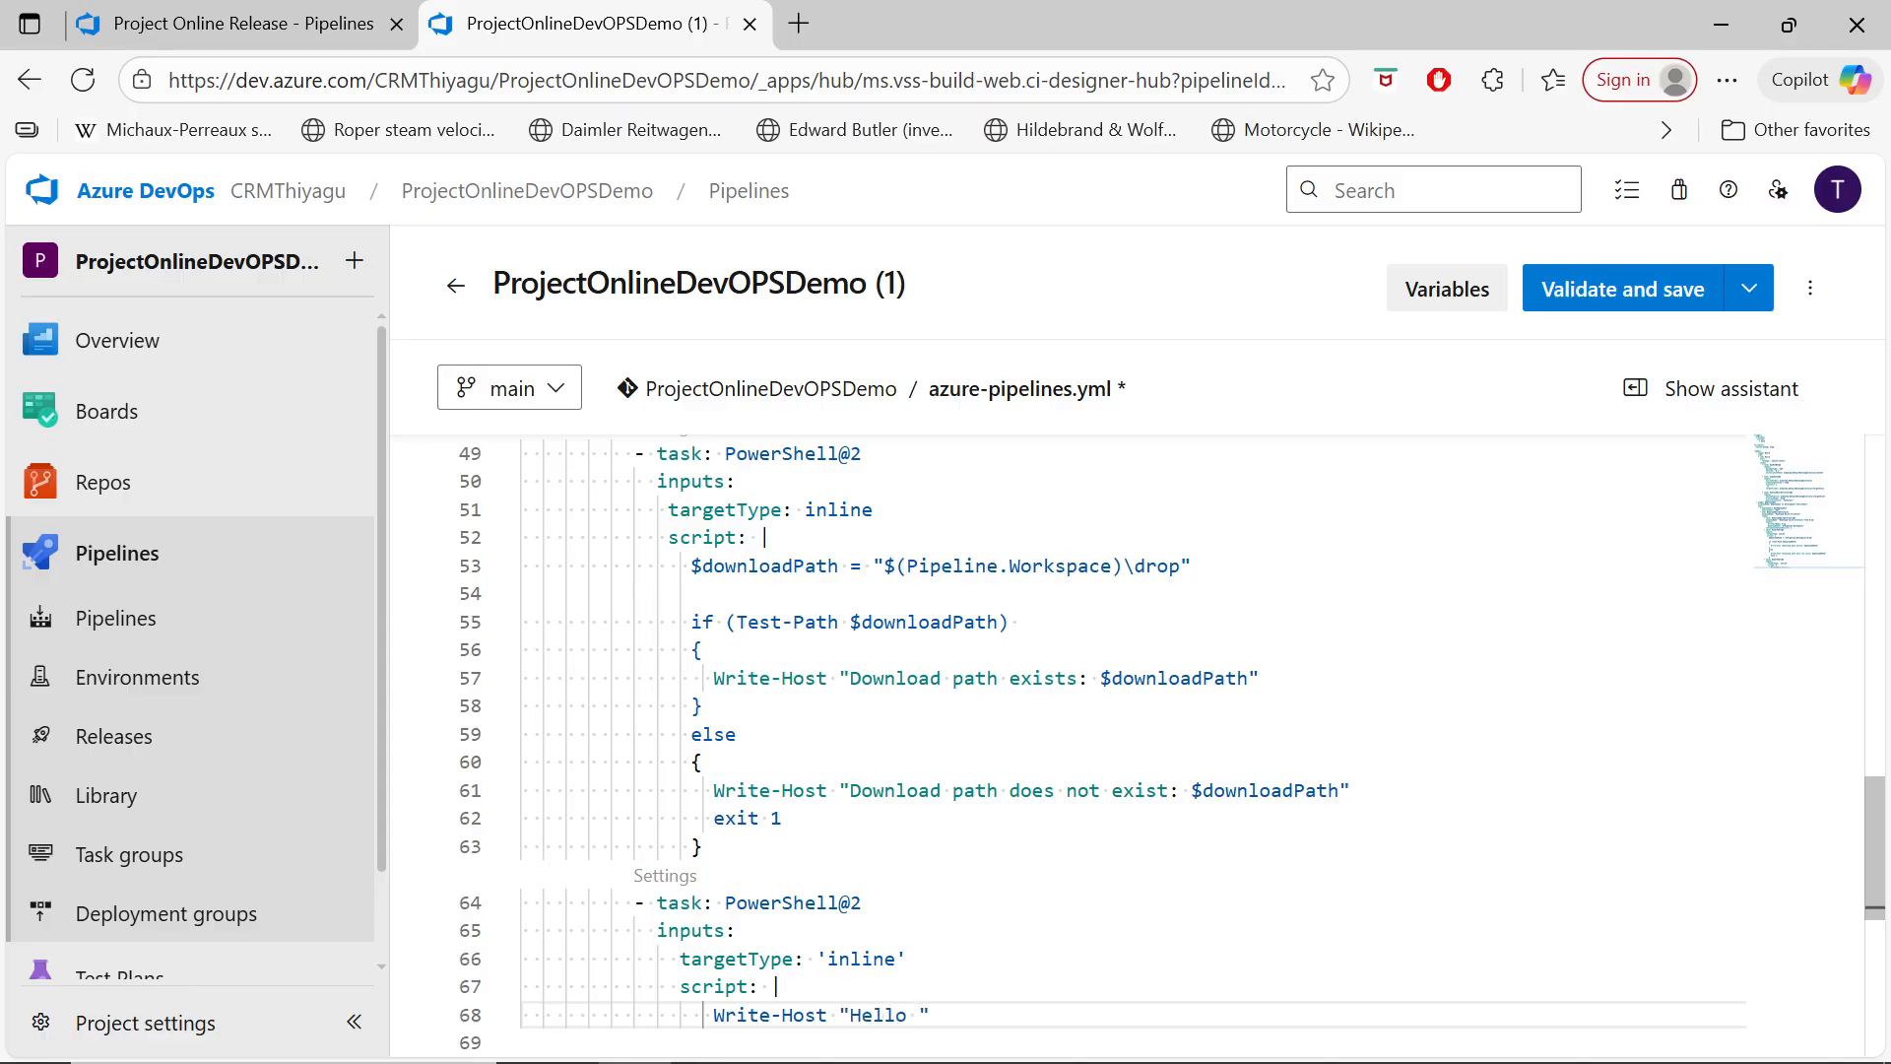
{"action": "type", "text": "World"}
Step: Validate and commit azure-pipelines.yml directly to the main branch with the default message, and run the pipeline on main
{"action": "scroll", "coordinate": [1070, 746], "scroll_direction": "down", "scroll_amount": 2}
{"action": "scroll", "coordinate": [1070, 746], "scroll_direction": "up", "scroll_amount": 1}
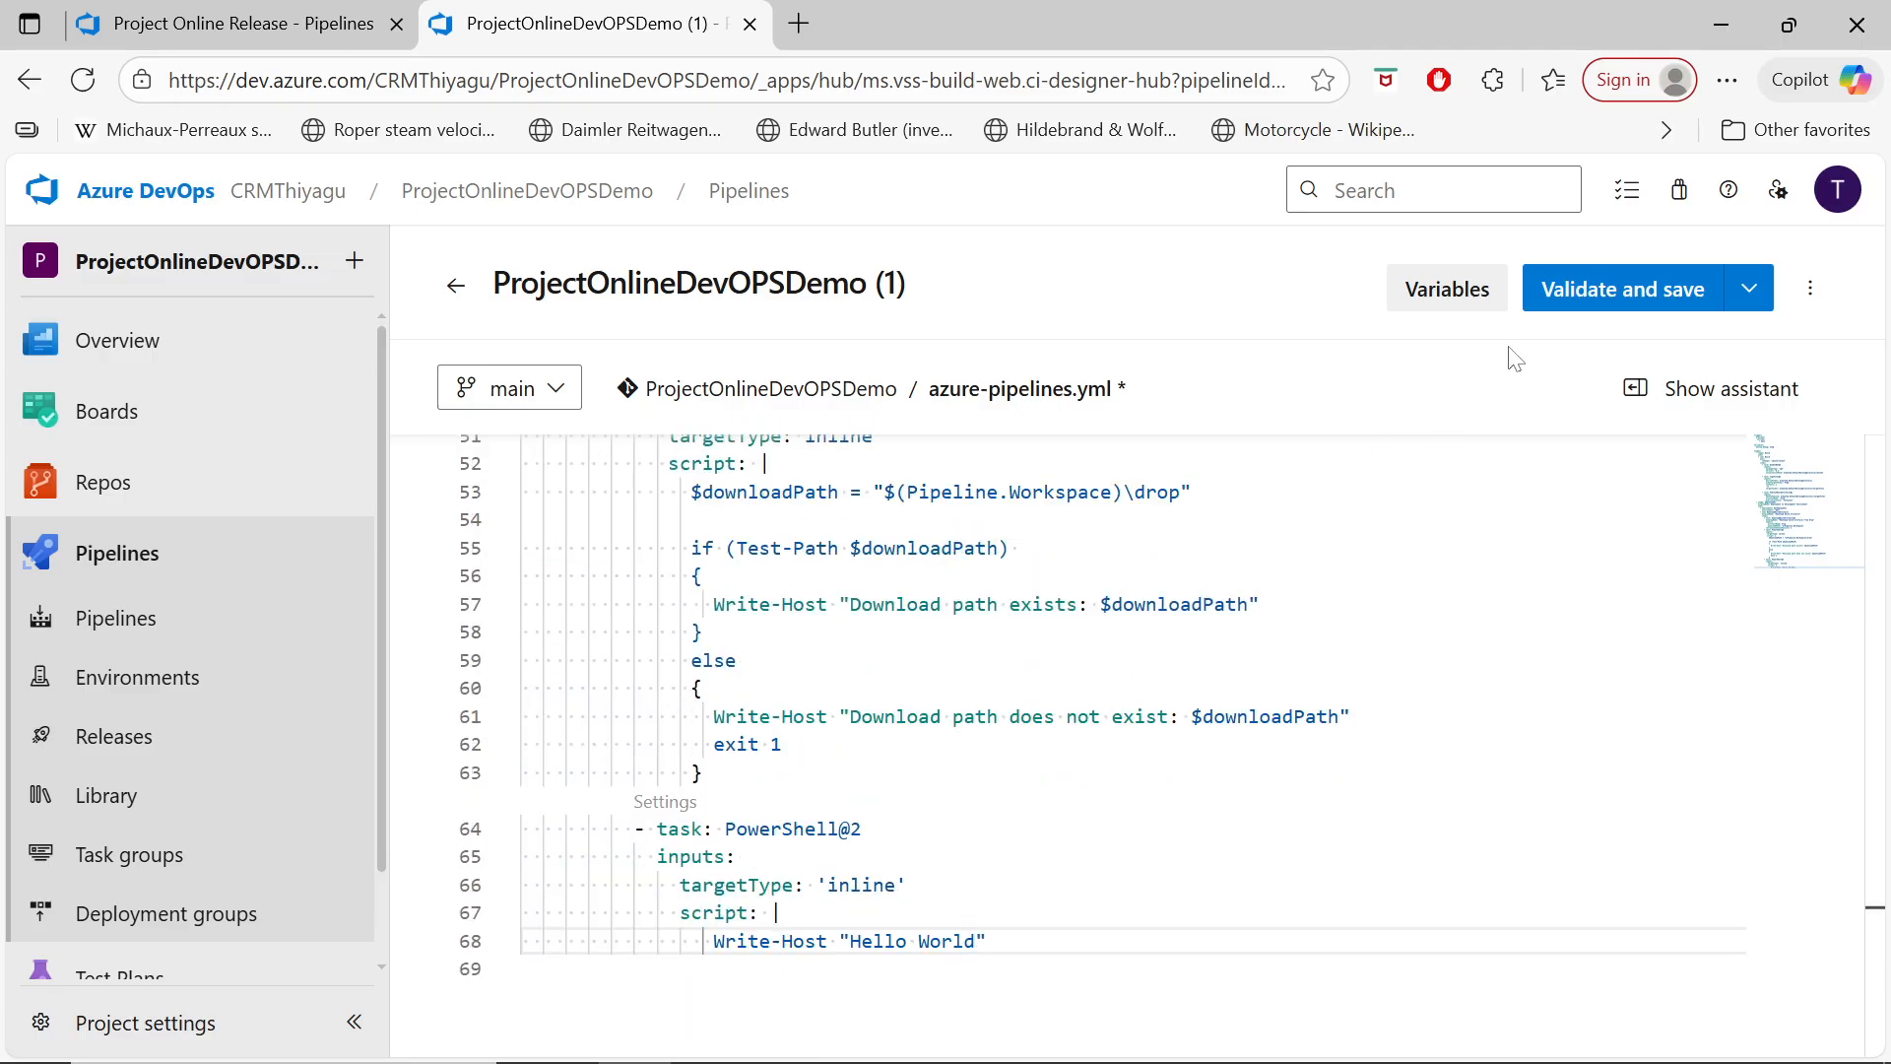
{"action": "left_click", "coordinate": [1645, 291]}
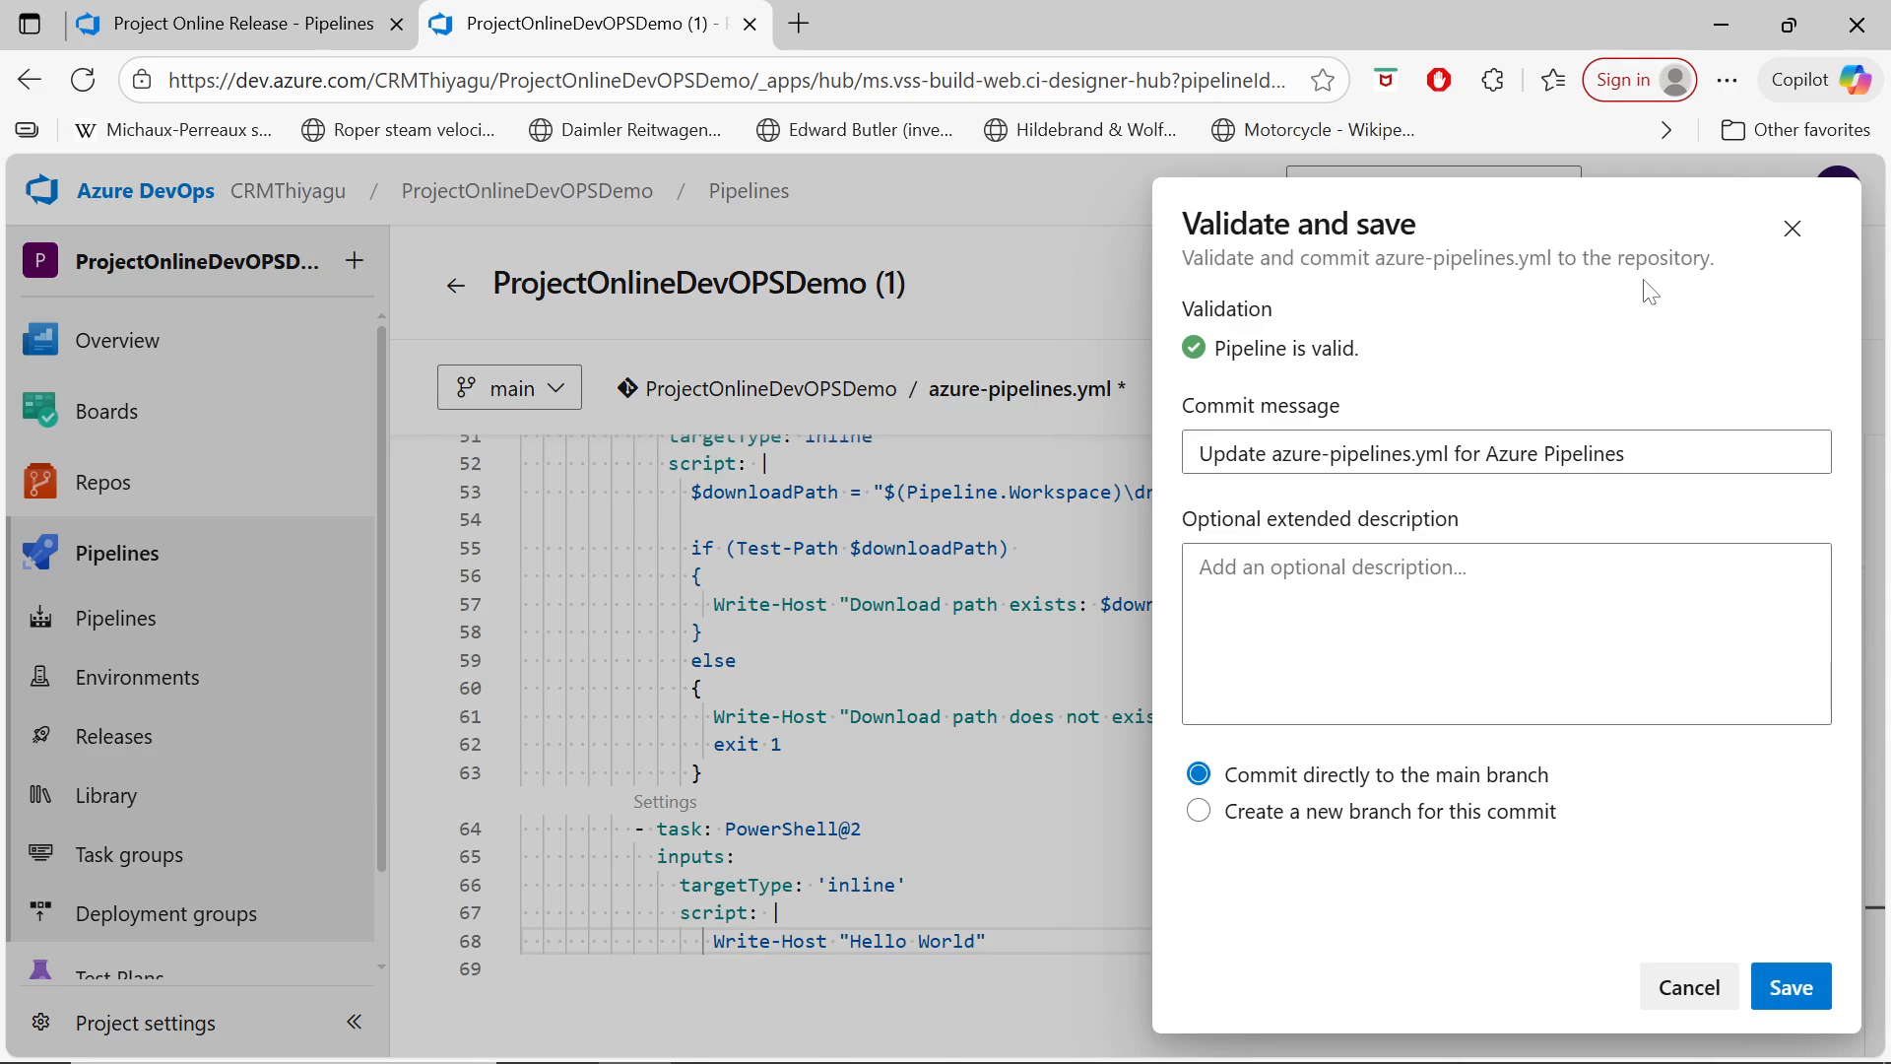
{"action": "left_click", "coordinate": [1806, 1005]}
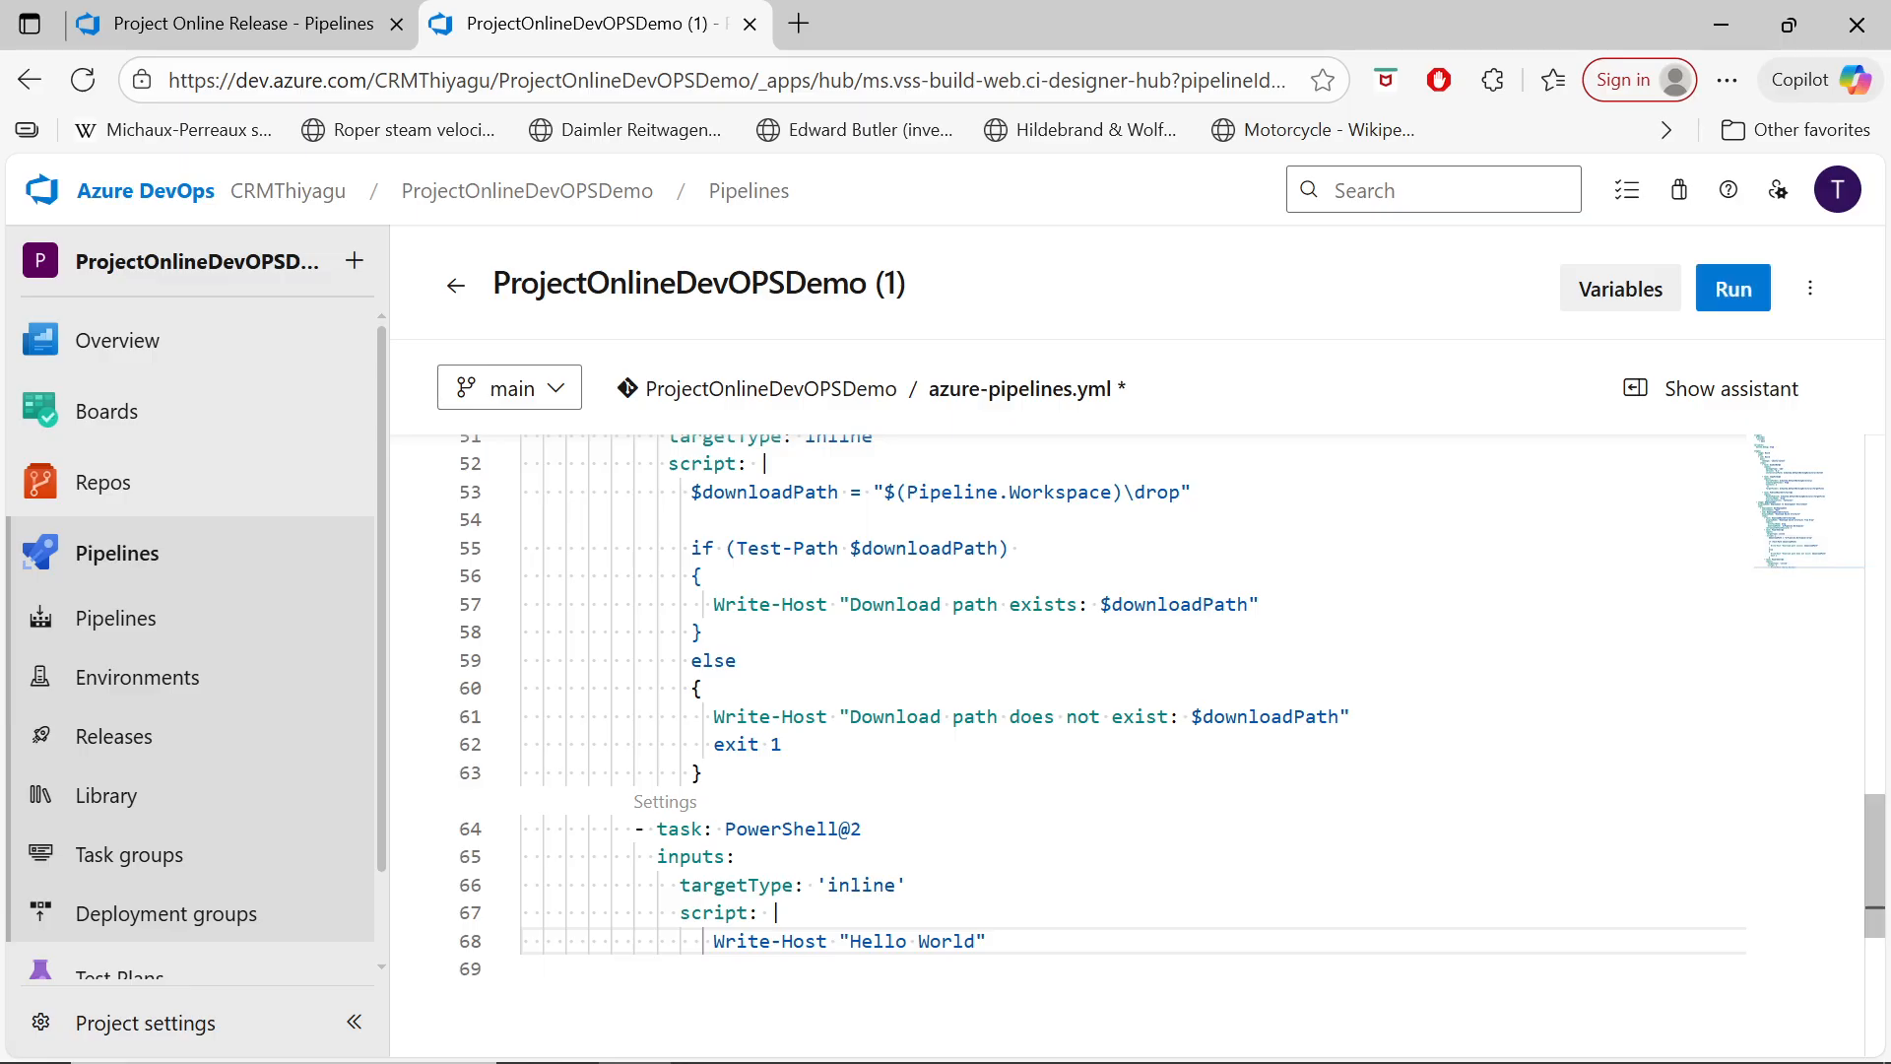
{"action": "left_click", "coordinate": [1734, 296]}
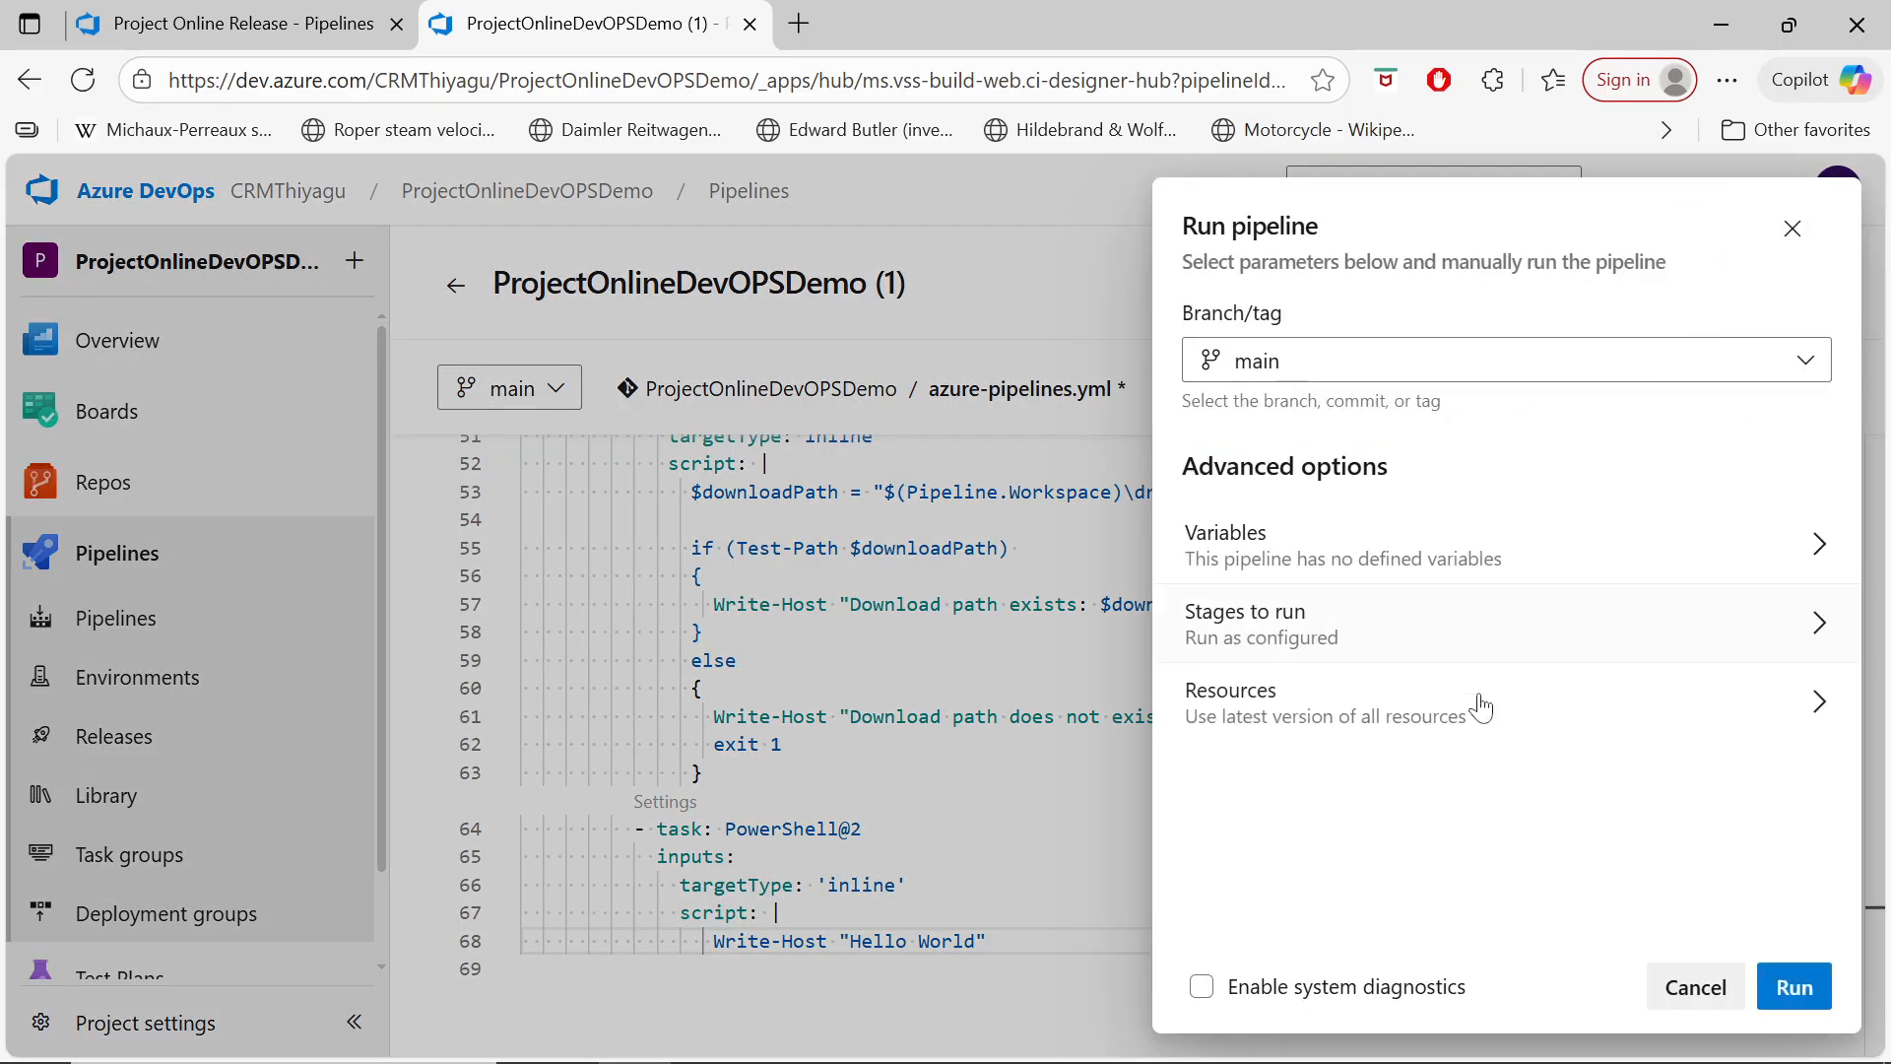
{"action": "left_click", "coordinate": [1793, 989]}
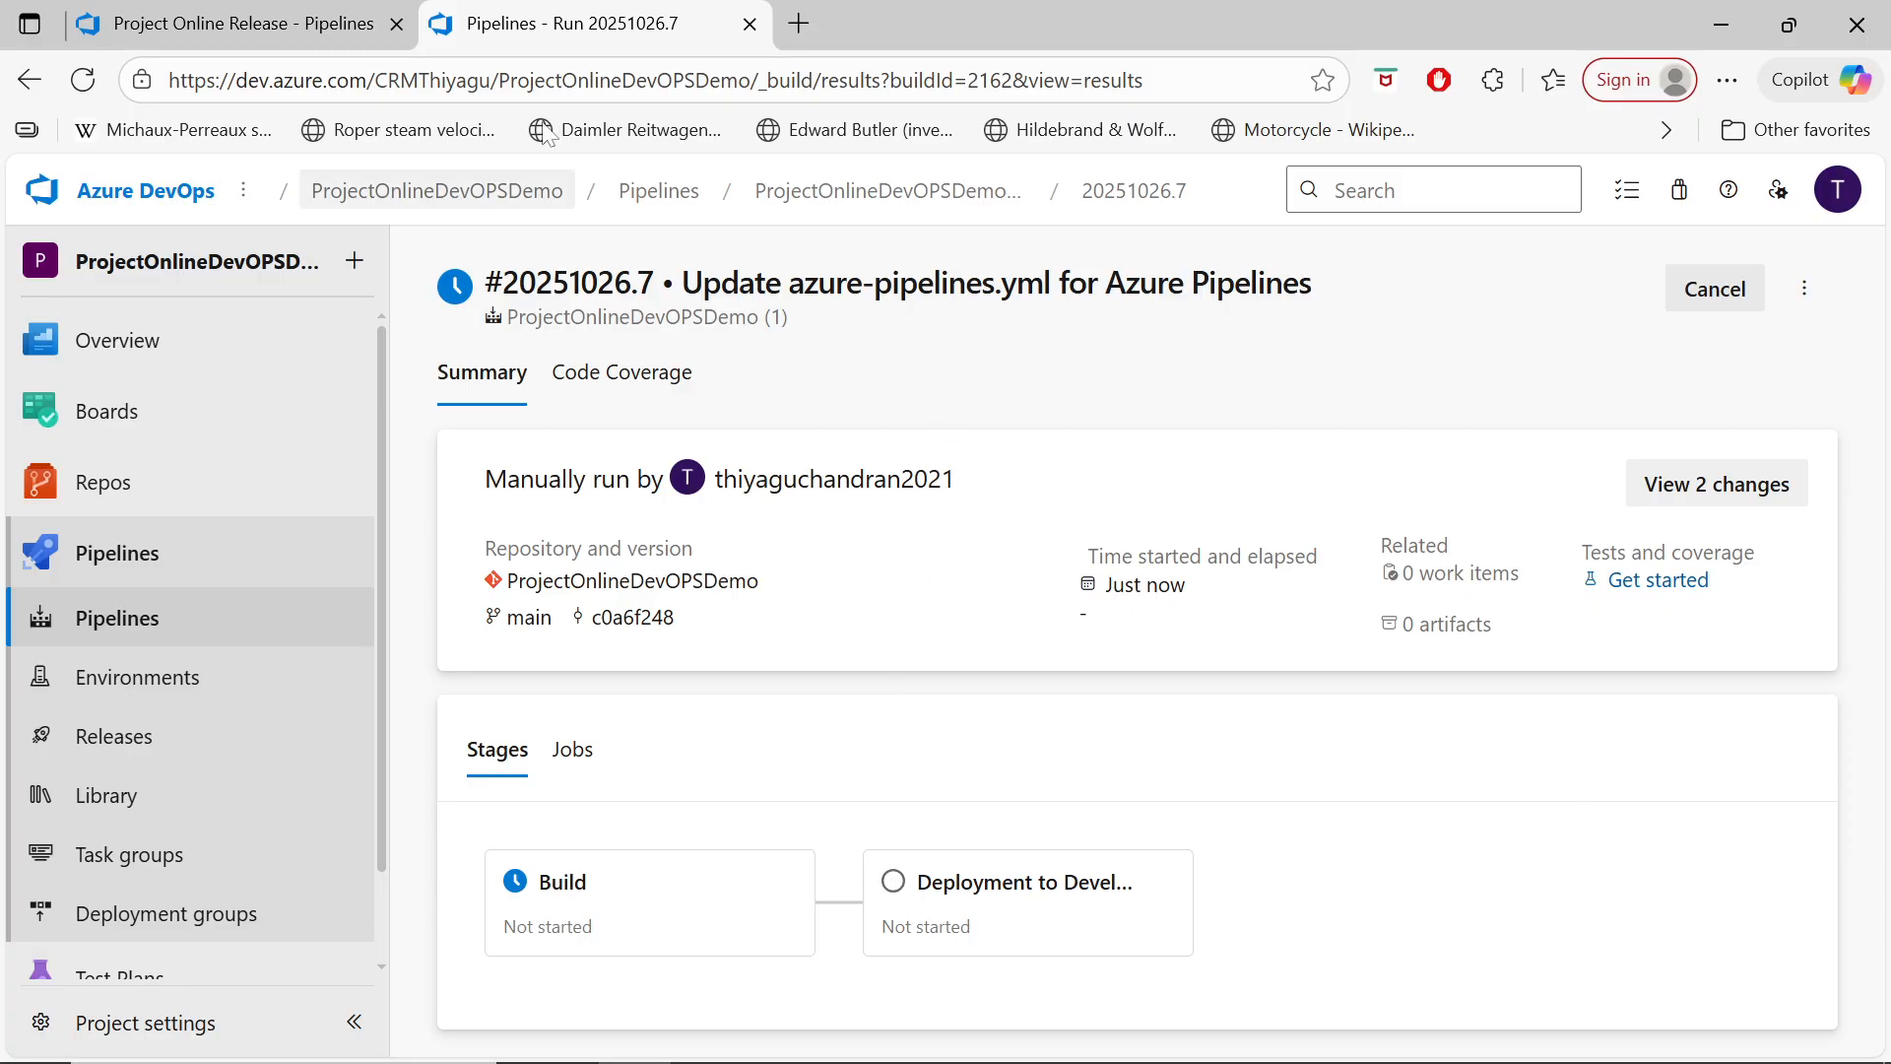
Step: Duplicate the build run's browser tab and open the project's Releases page in the copy
{"action": "right_click", "coordinate": [576, 41]}
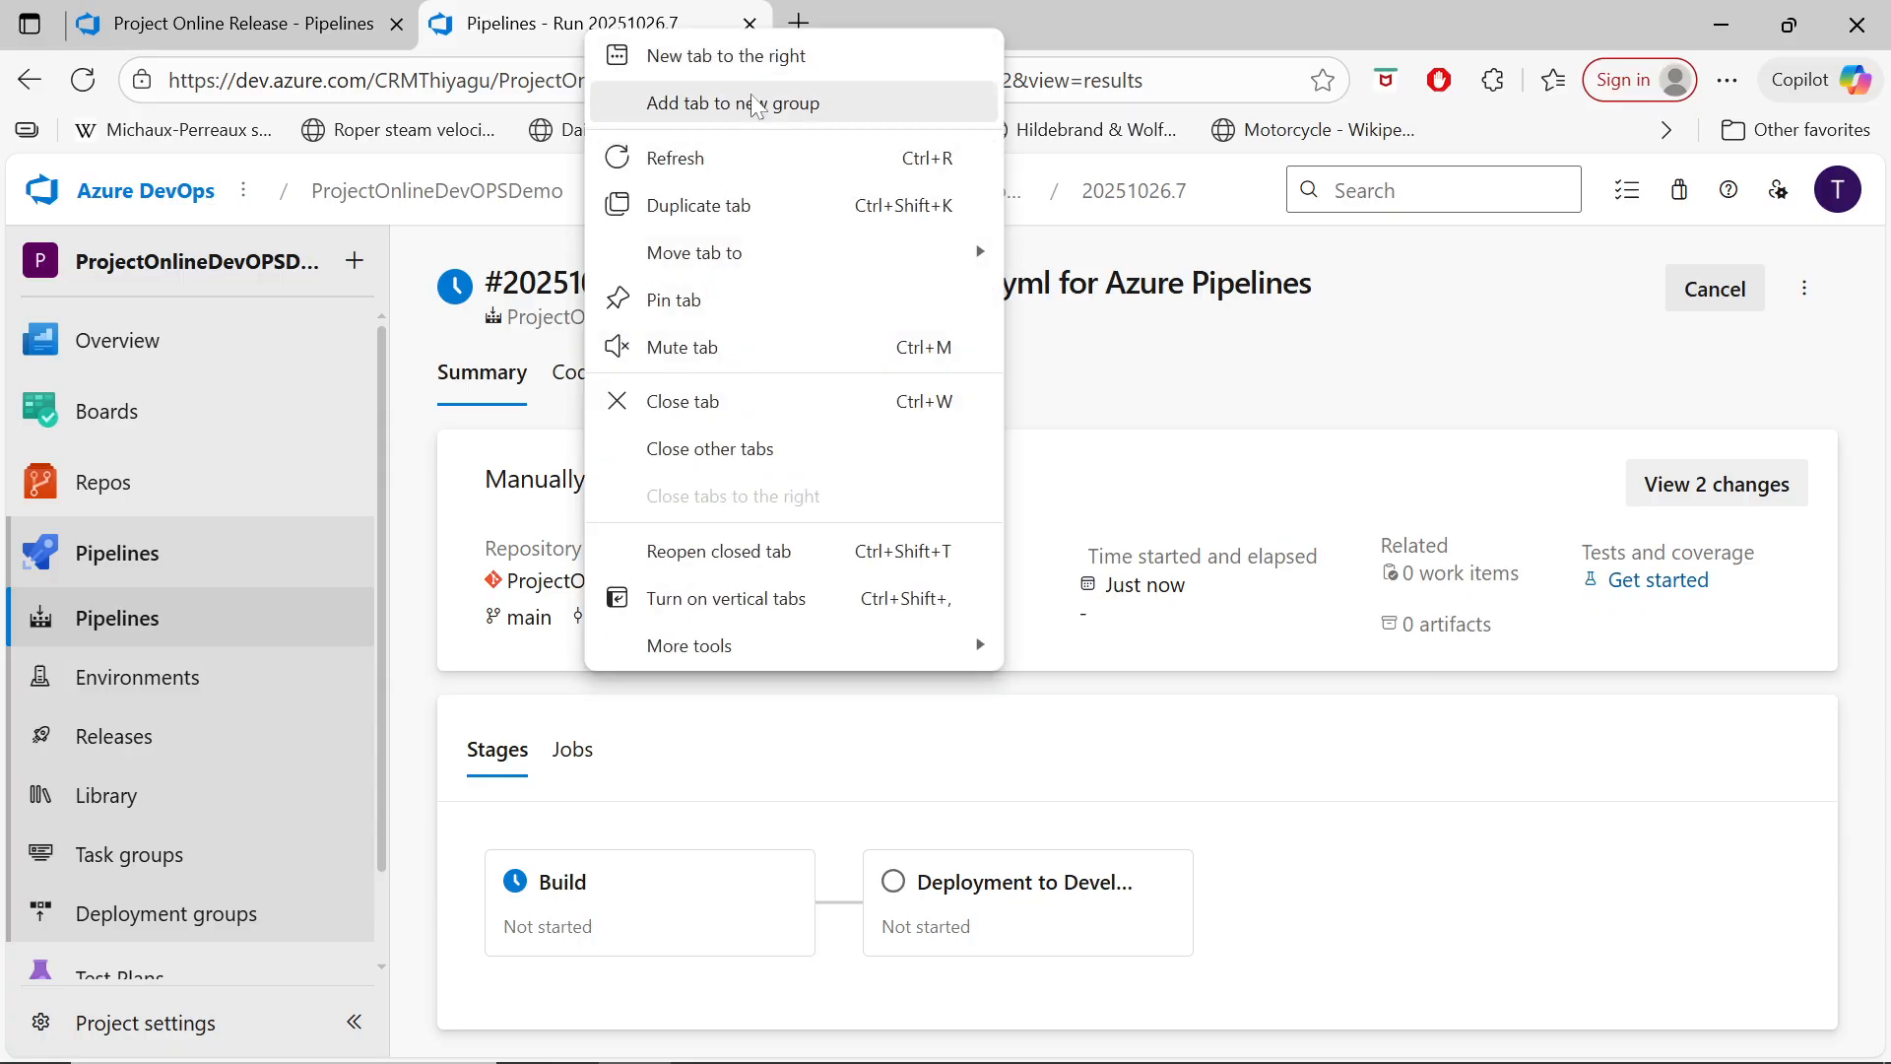
{"action": "left_click", "coordinate": [740, 207]}
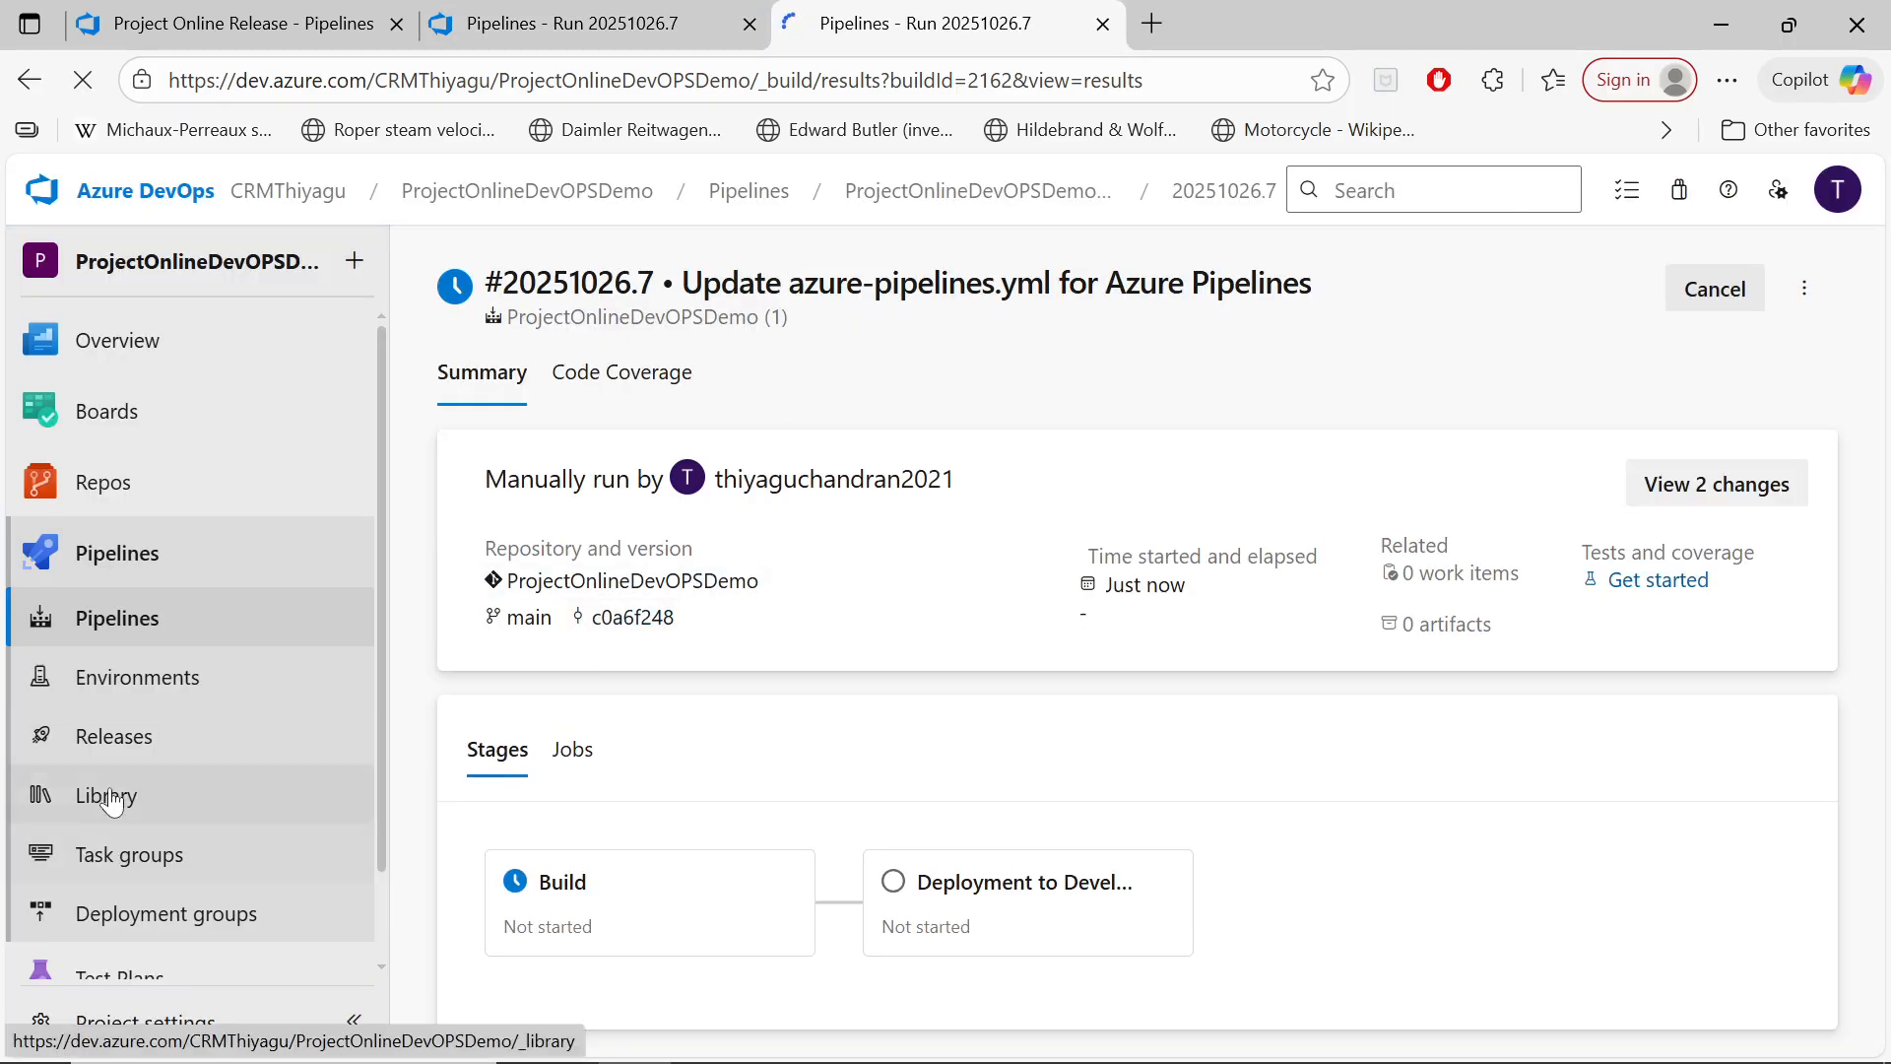
{"action": "left_click", "coordinate": [116, 738]}
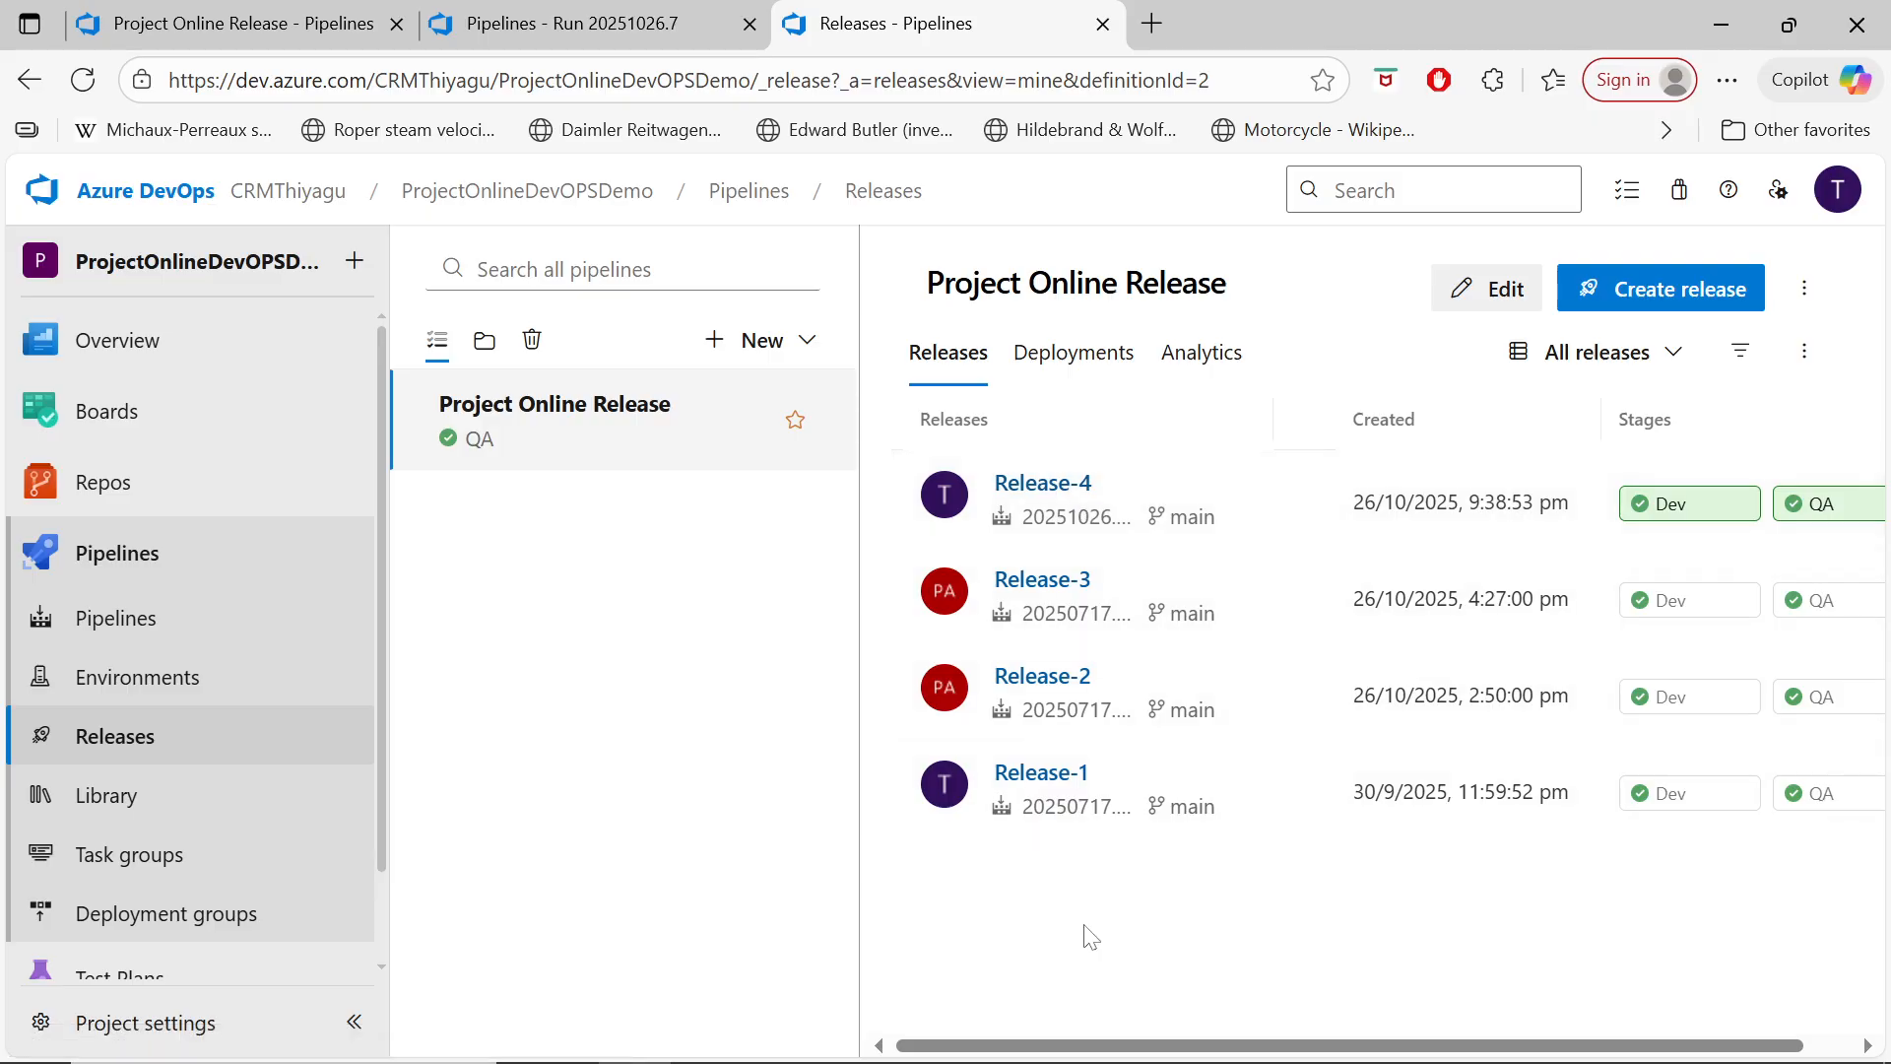
Step: Return to the original build run tab and review the run summary and the status of its stages
{"action": "left_click", "coordinate": [502, 15]}
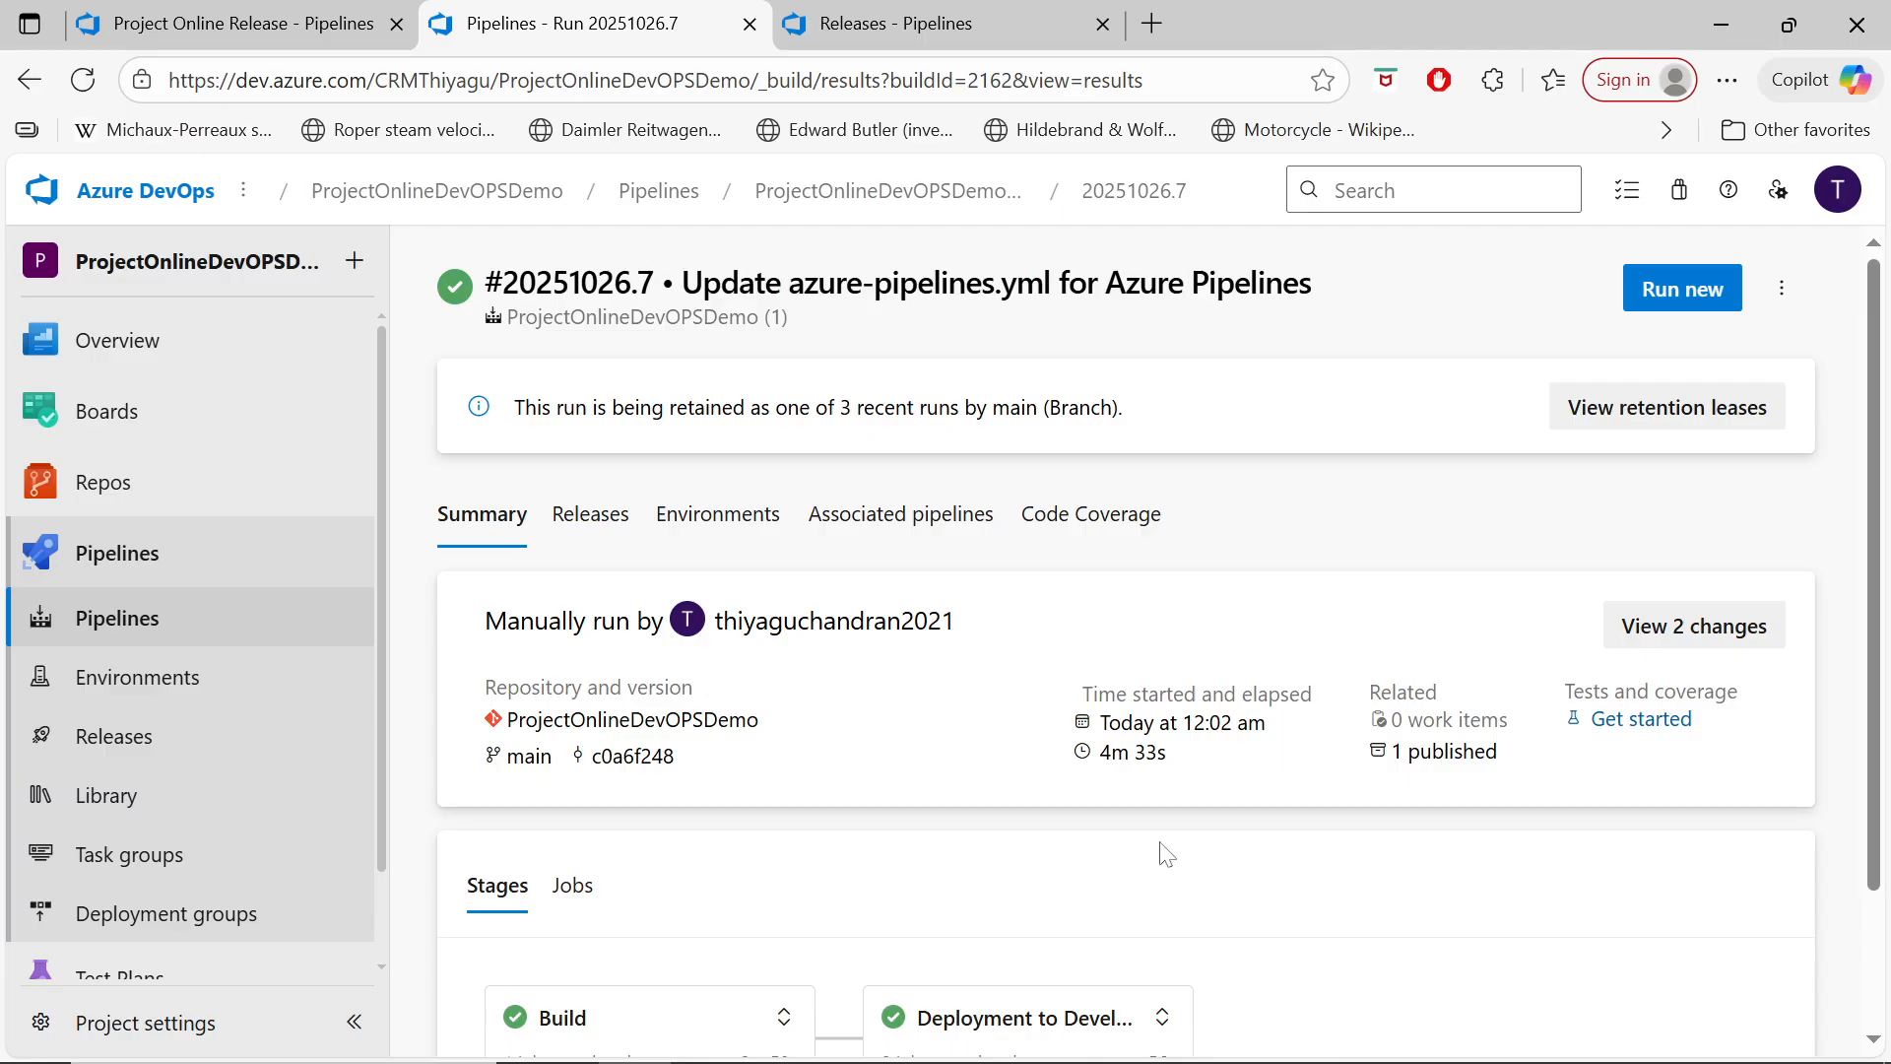
{"action": "scroll", "coordinate": [1229, 870], "scroll_direction": "down", "scroll_amount": 2}
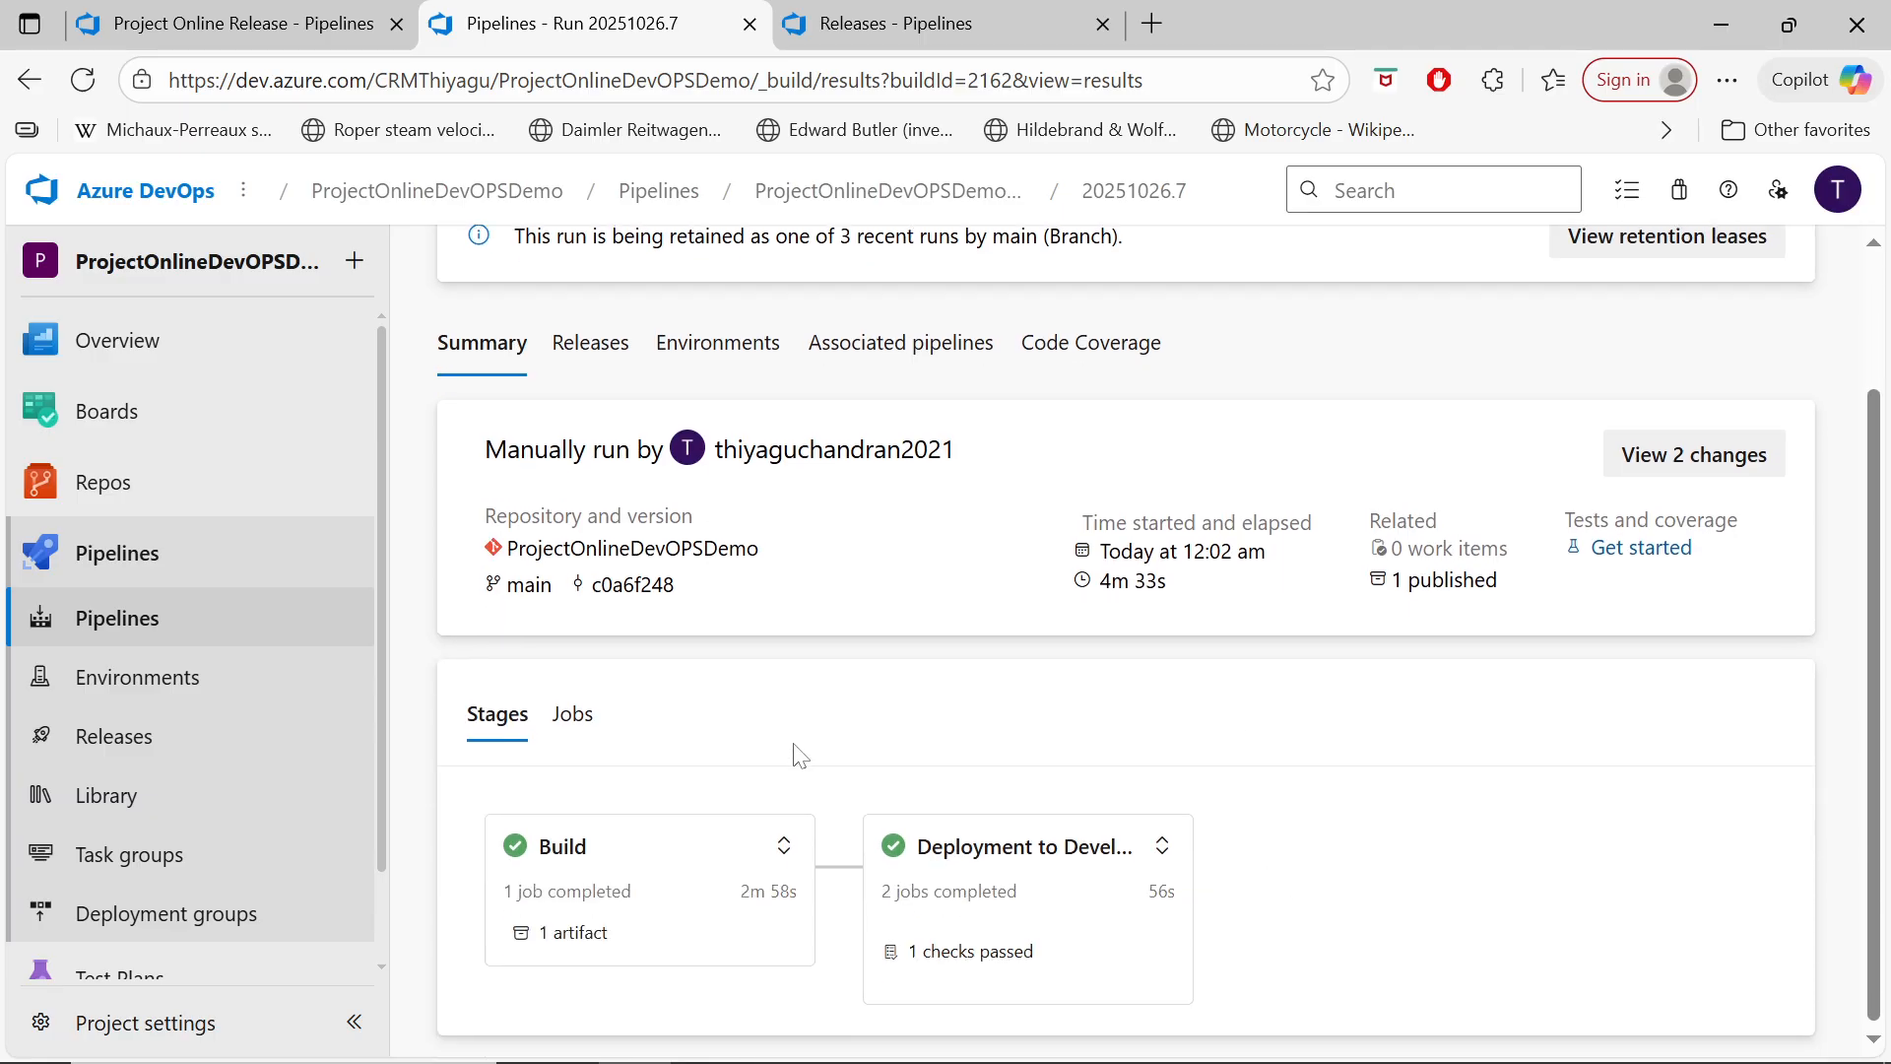
{"action": "scroll", "coordinate": [827, 744], "scroll_direction": "up", "scroll_amount": 2}
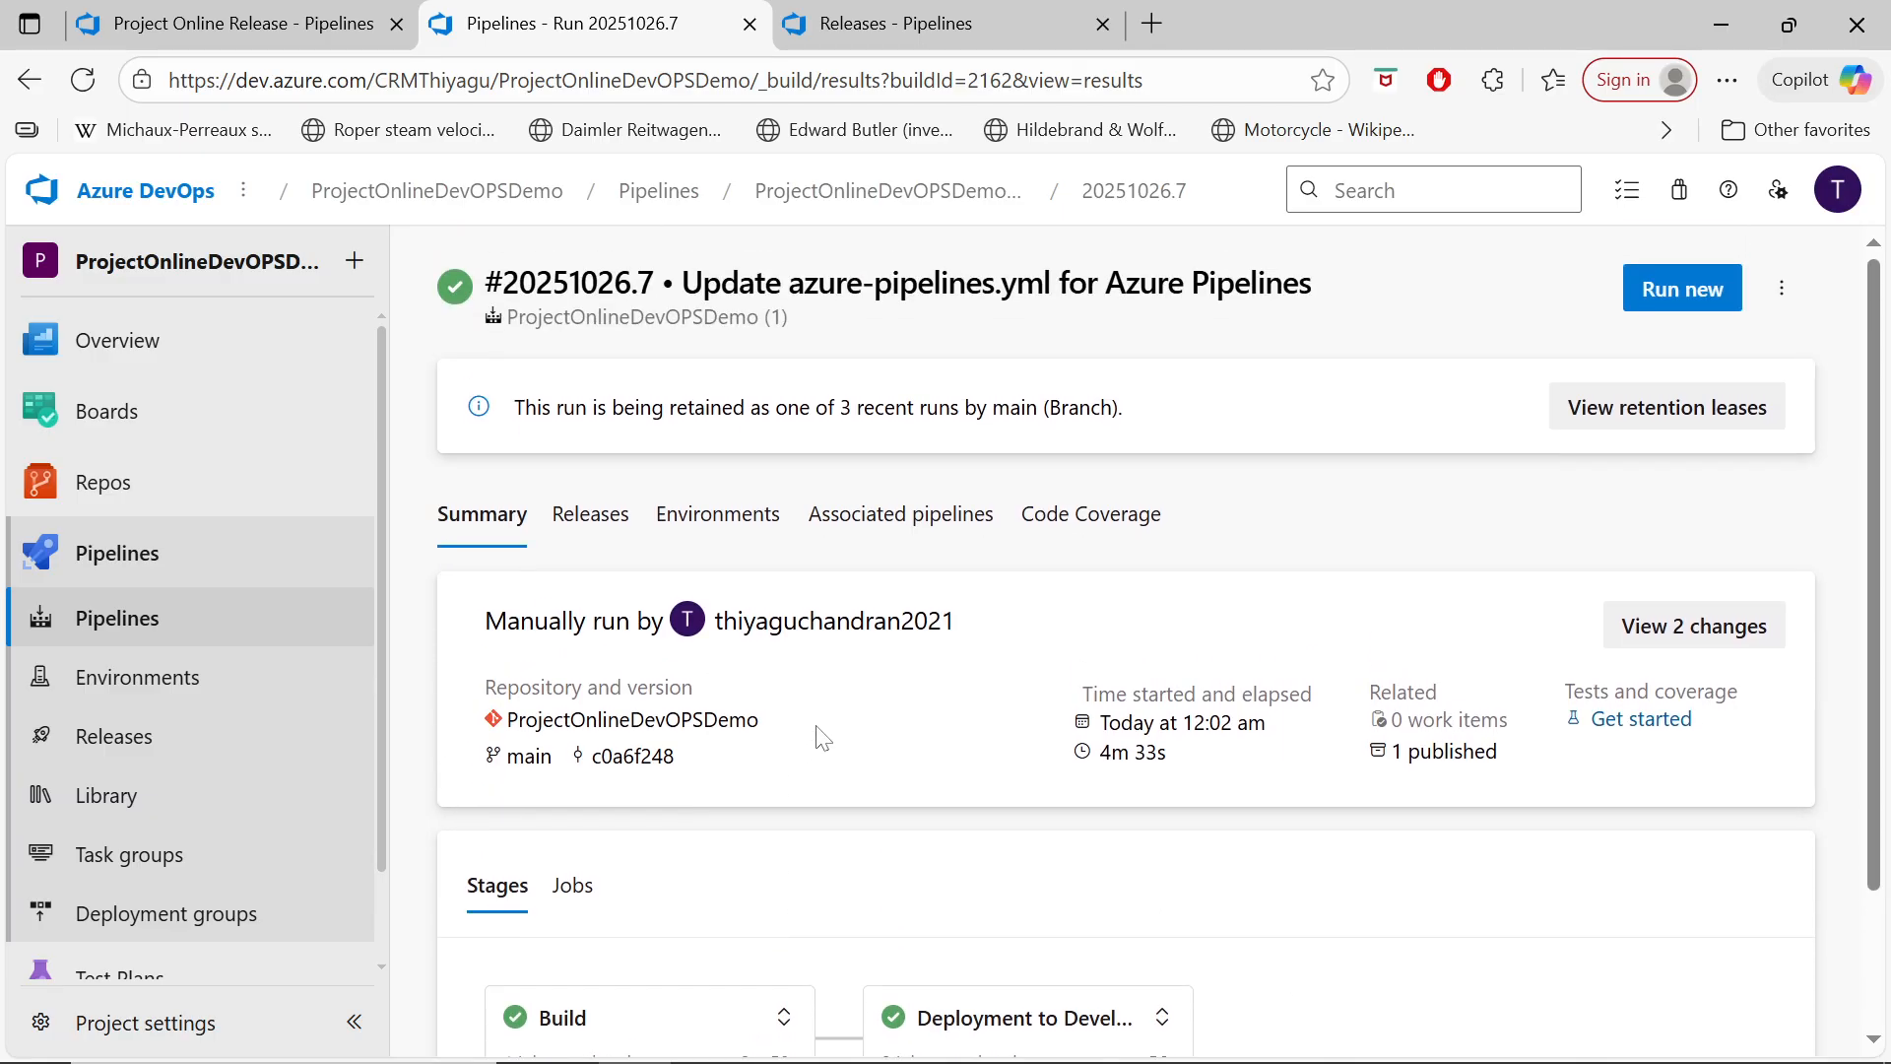
Step: Open Release-5 and Release-3 in turn from the Project Online Release list to compare what triggered each release
{"action": "left_click", "coordinate": [108, 754]}
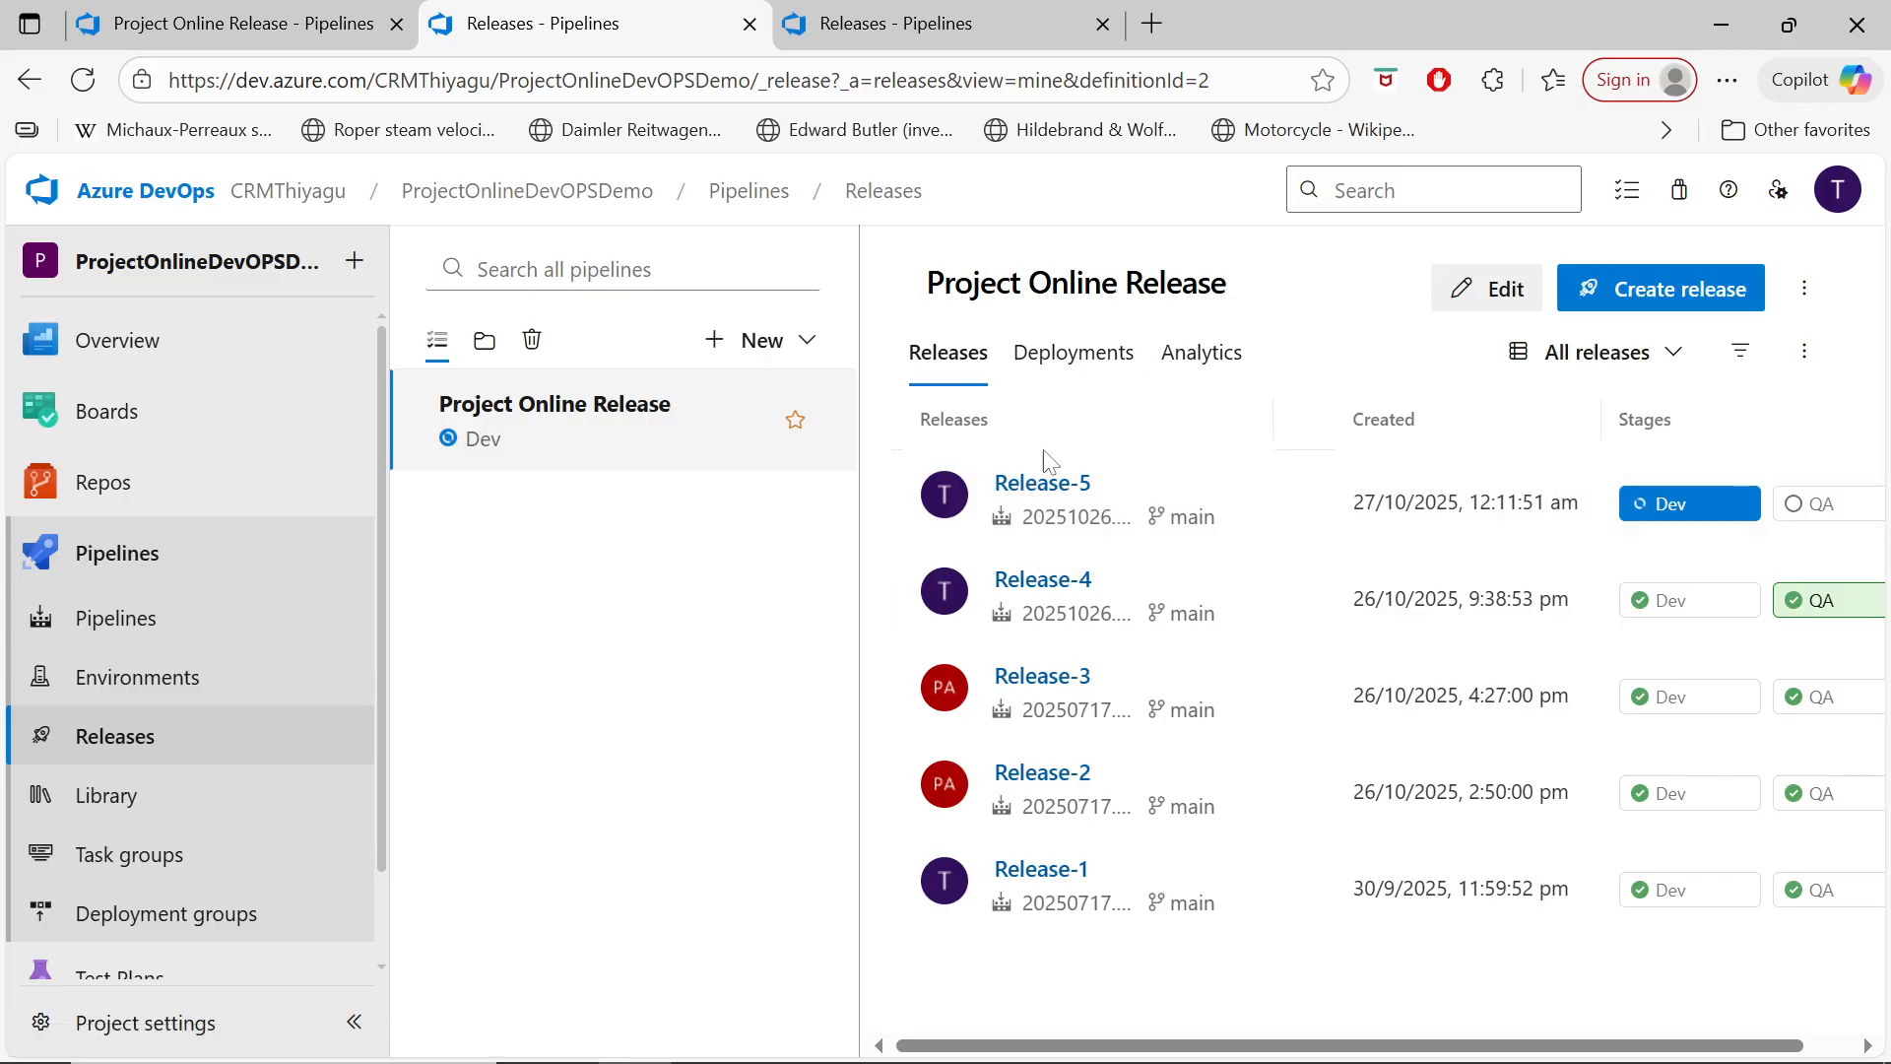
{"action": "left_click", "coordinate": [1052, 498]}
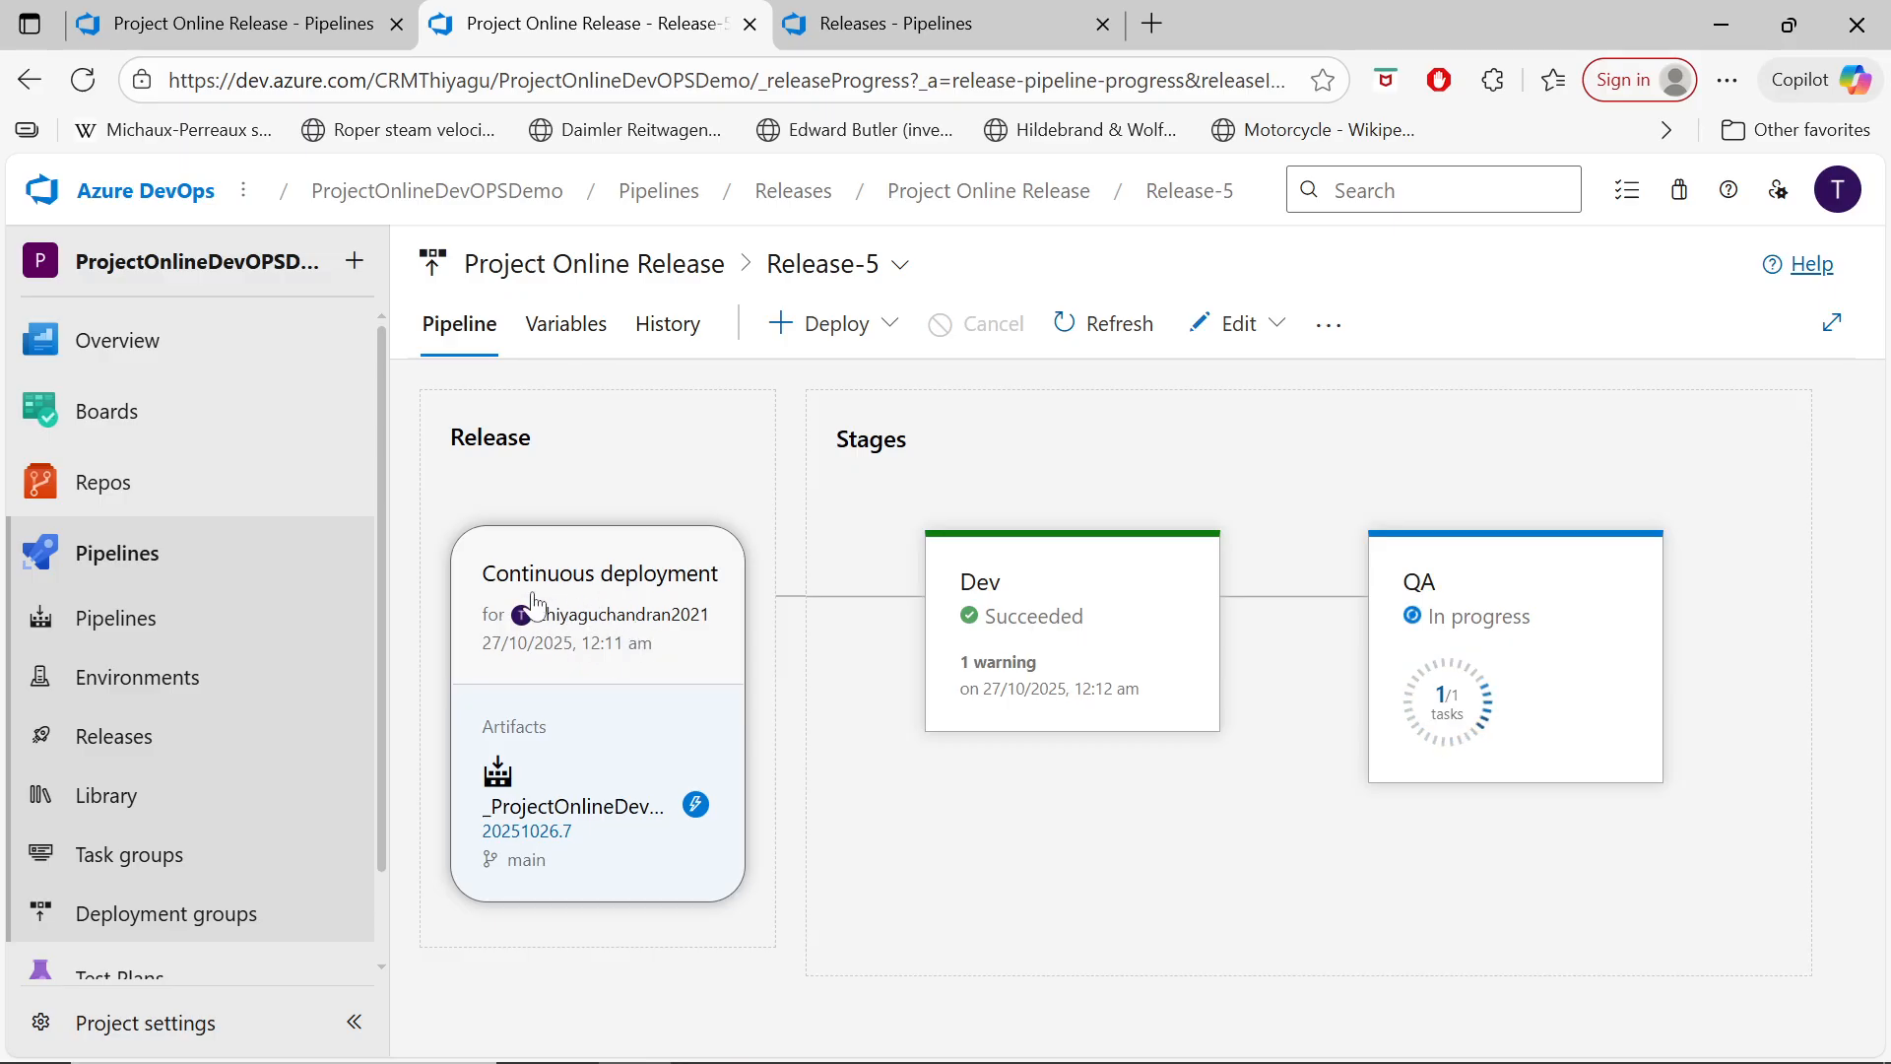
{"action": "left_click", "coordinate": [596, 276]}
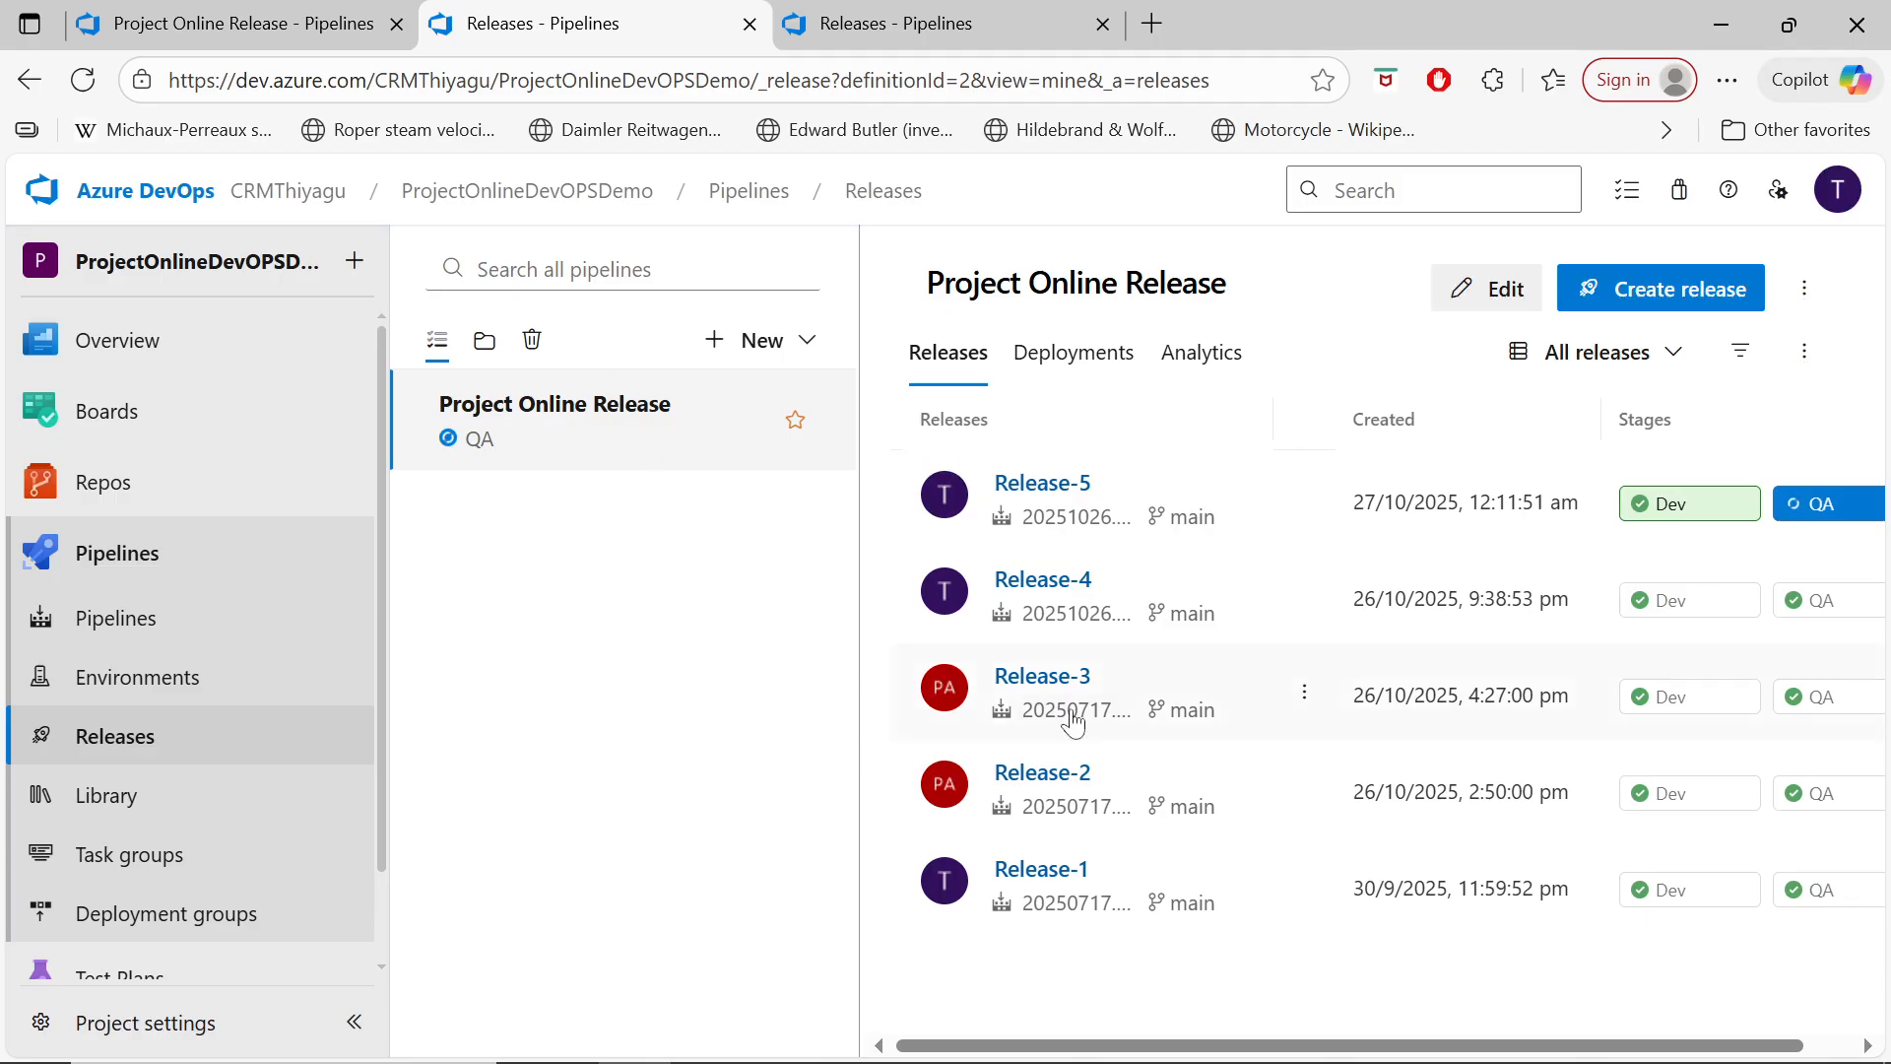
{"action": "left_click", "coordinate": [1056, 686]}
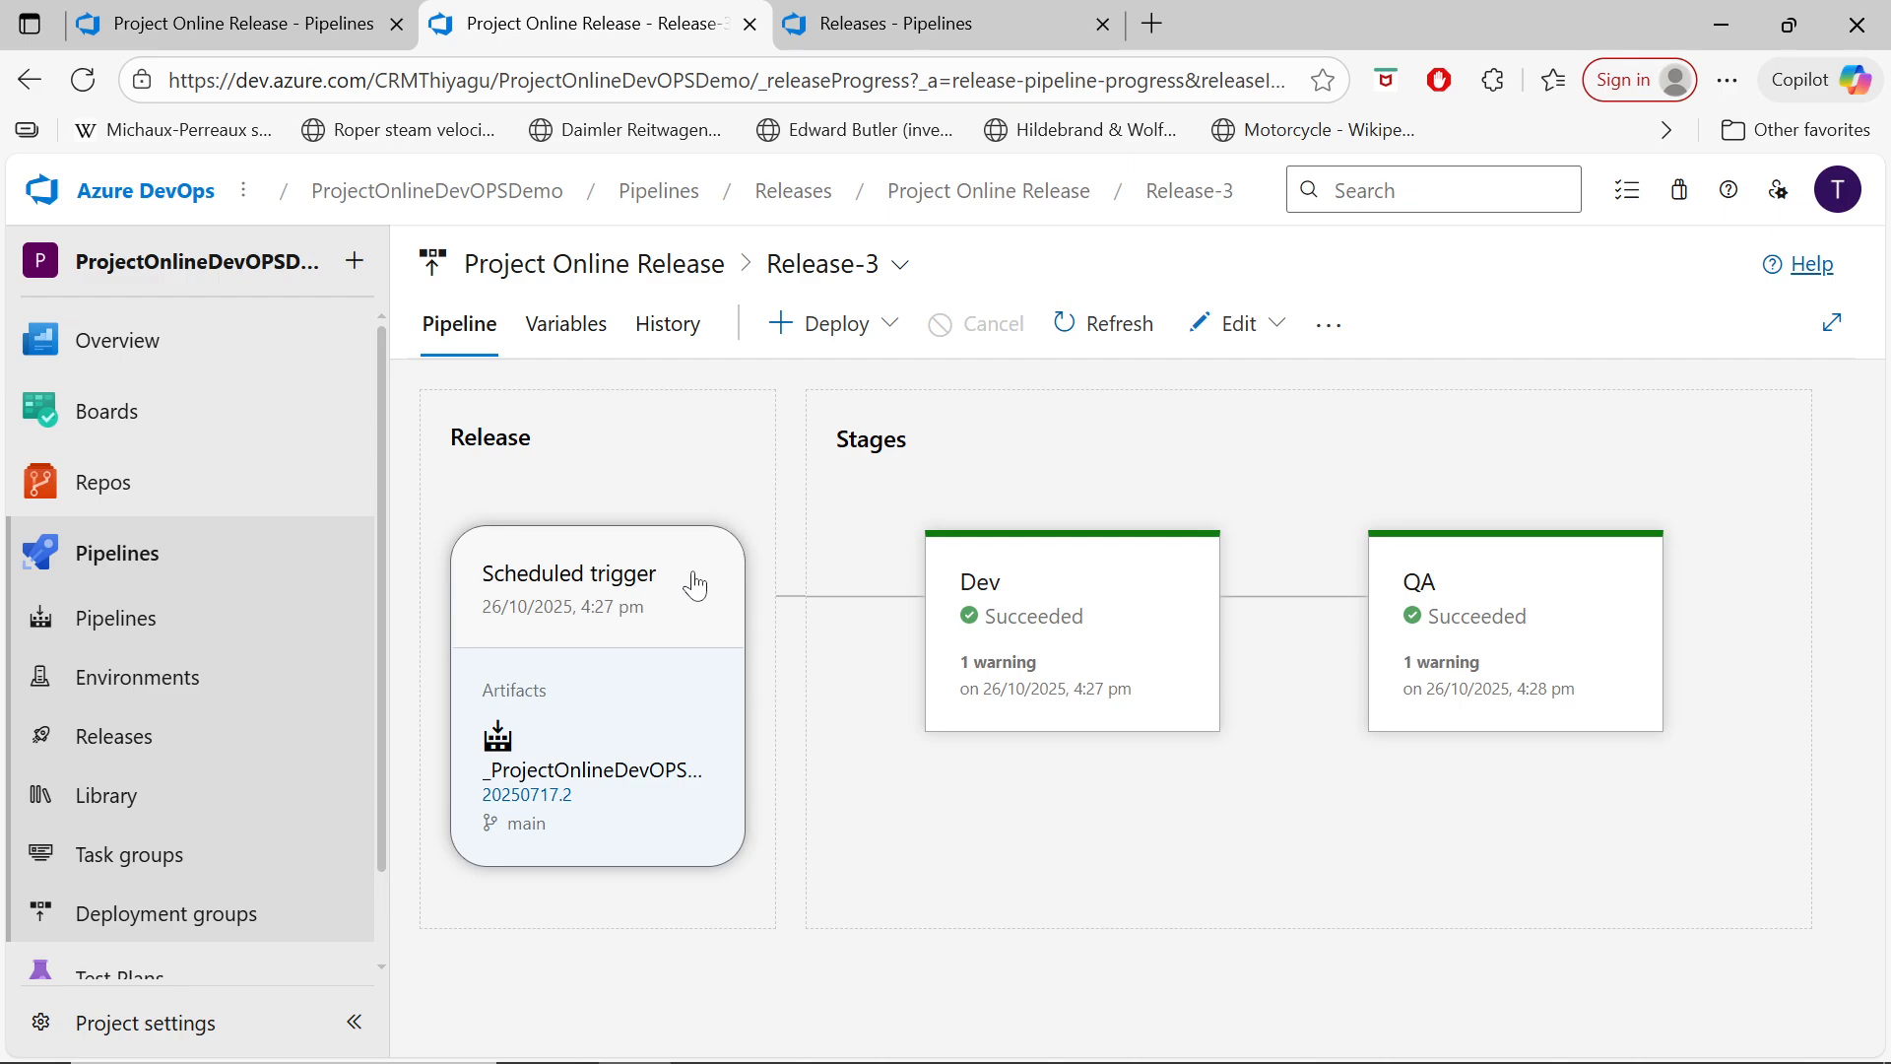
Step: Reopen Release-5 to check its Dev and QA deployments, and go back to the Project Online Release list
{"action": "left_click", "coordinate": [593, 272]}
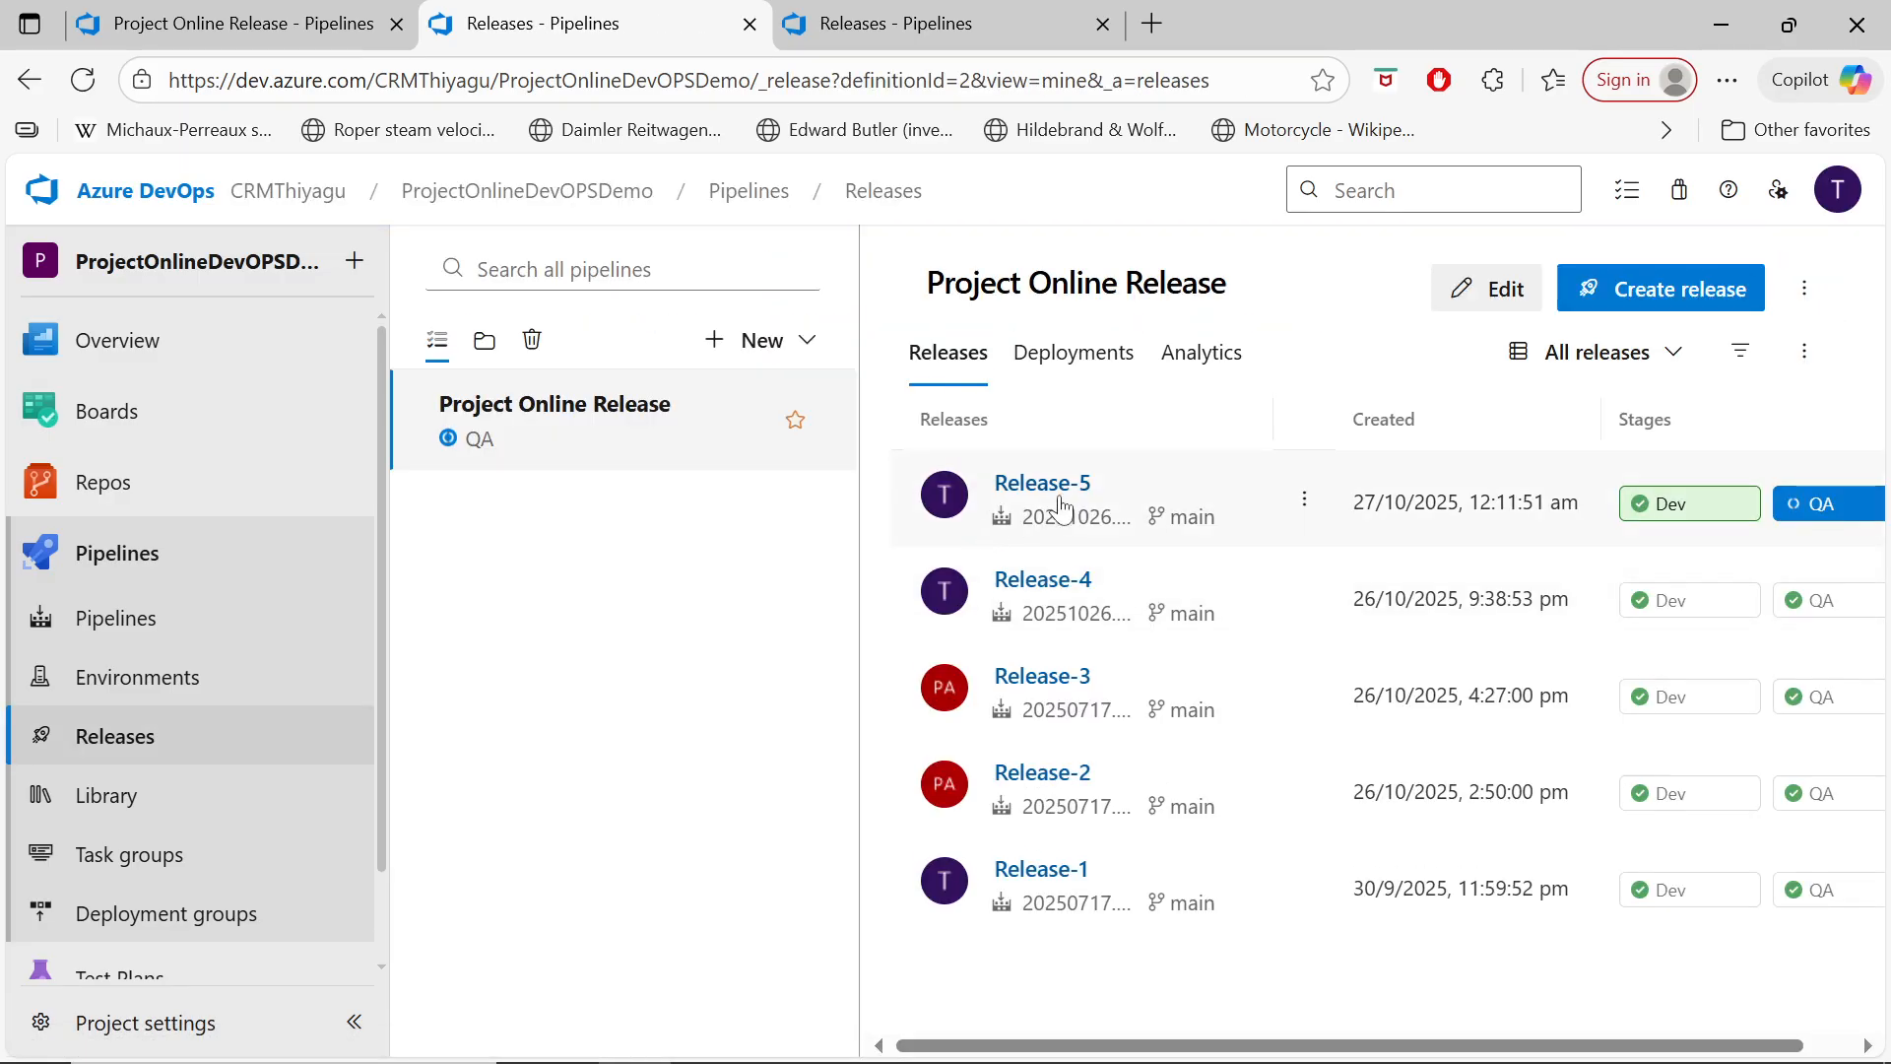
{"action": "left_click", "coordinate": [1072, 484]}
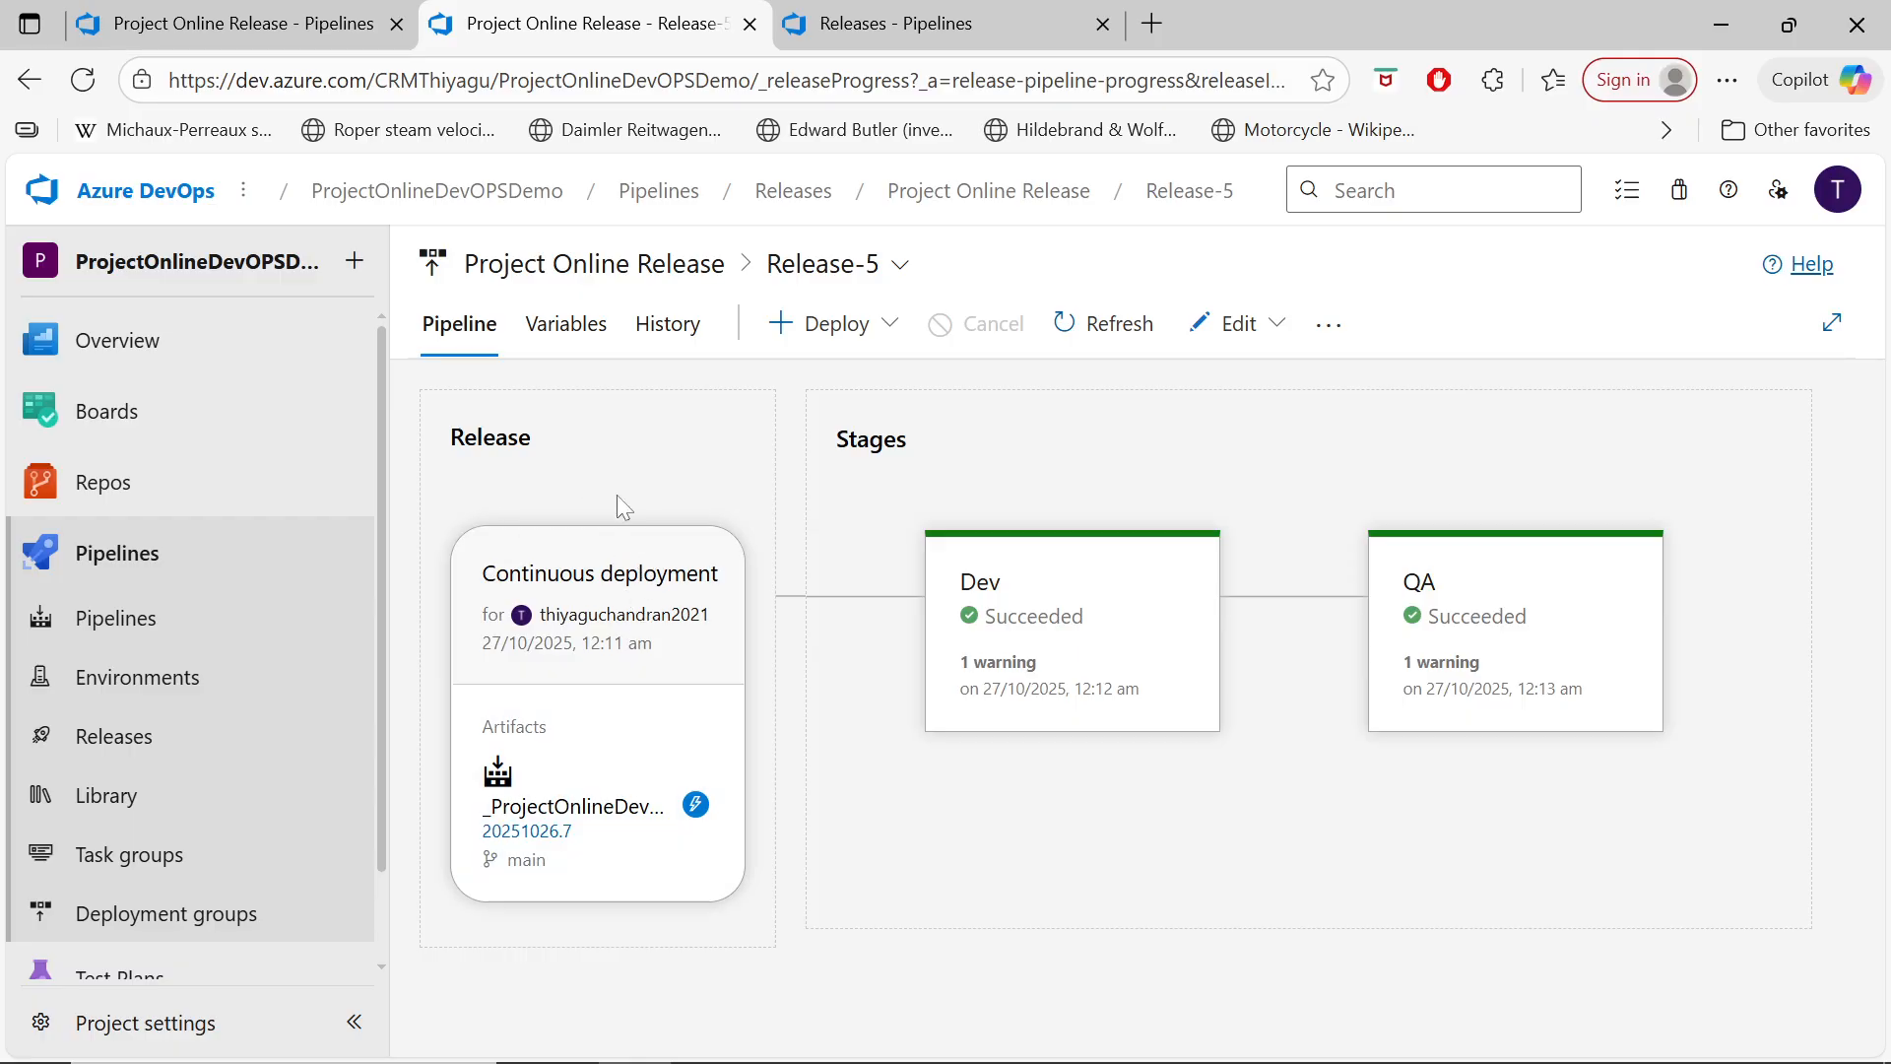
{"action": "left_click", "coordinate": [621, 263]}
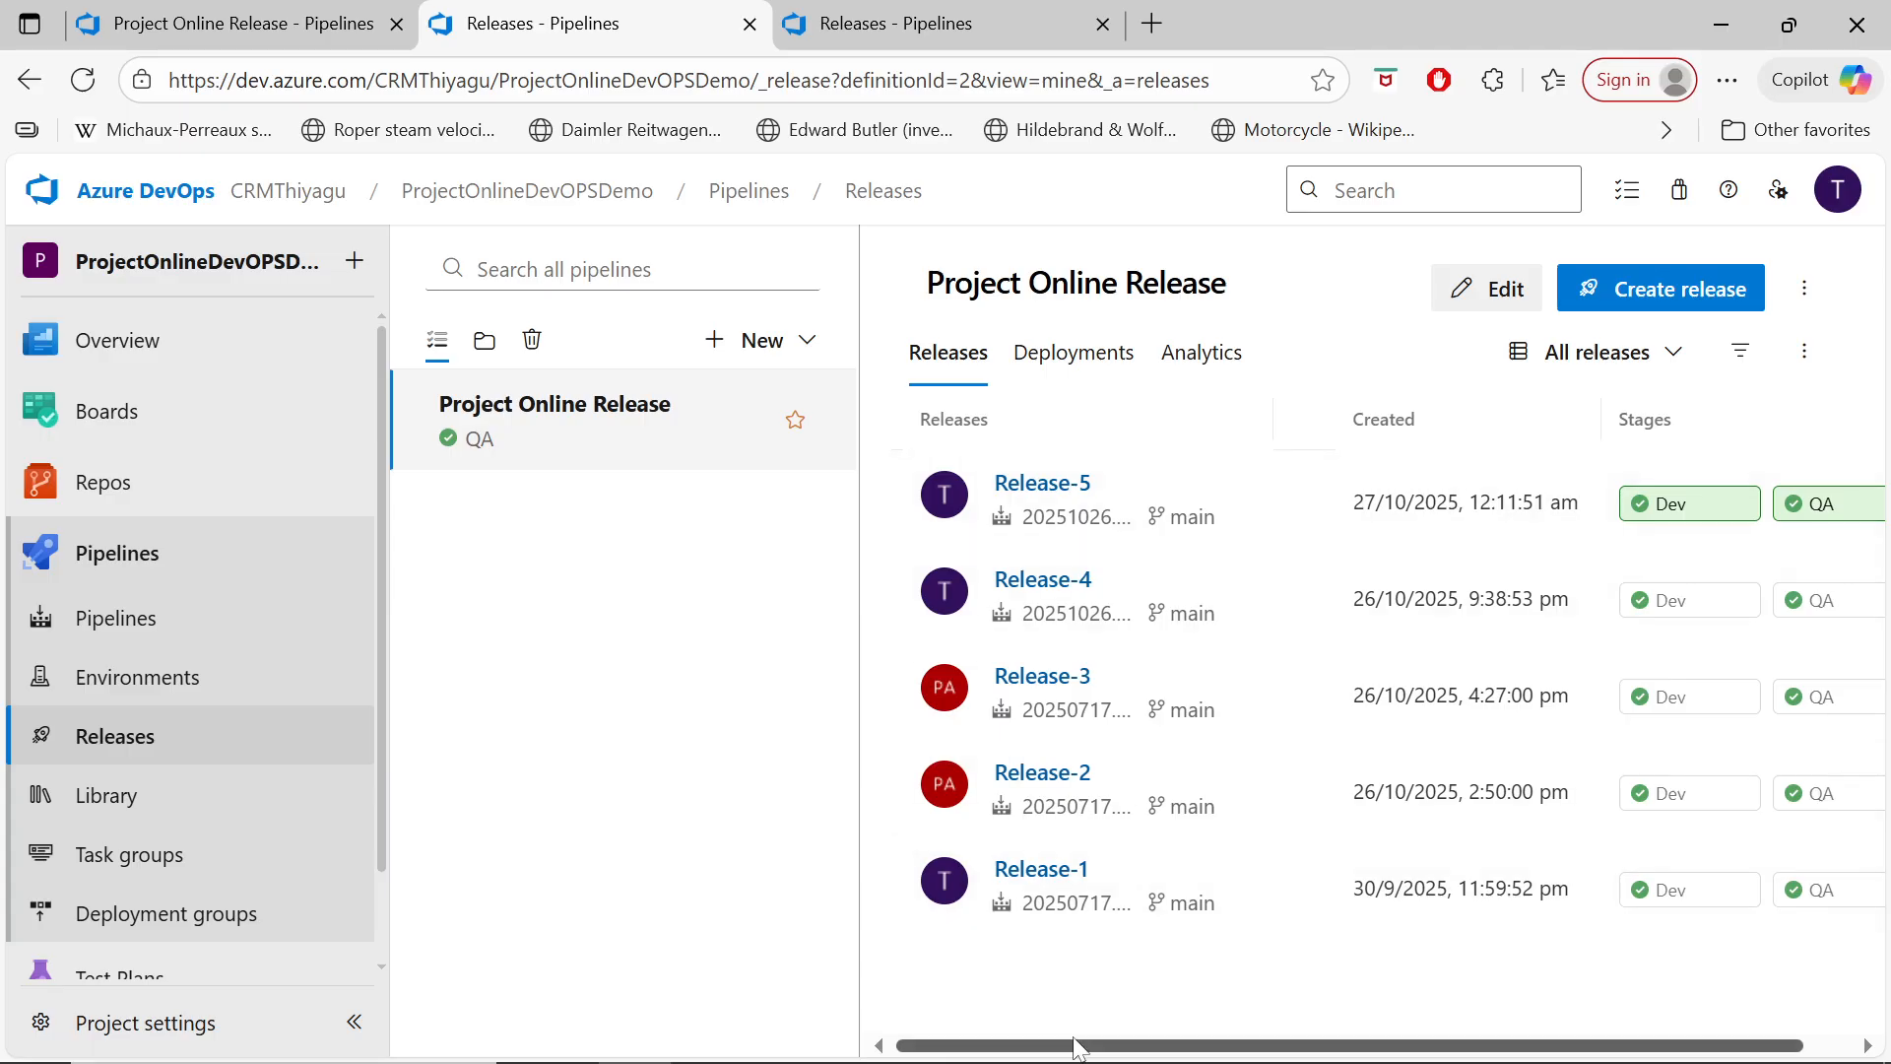
{"action": "mouse_move", "coordinate": [1082, 1048]}
{"action": "left_mouse_down"}
{"action": "mouse_move", "coordinate": [1207, 1055]}
{"action": "mouse_move", "coordinate": [1058, 1056]}
{"action": "left_mouse_up"}
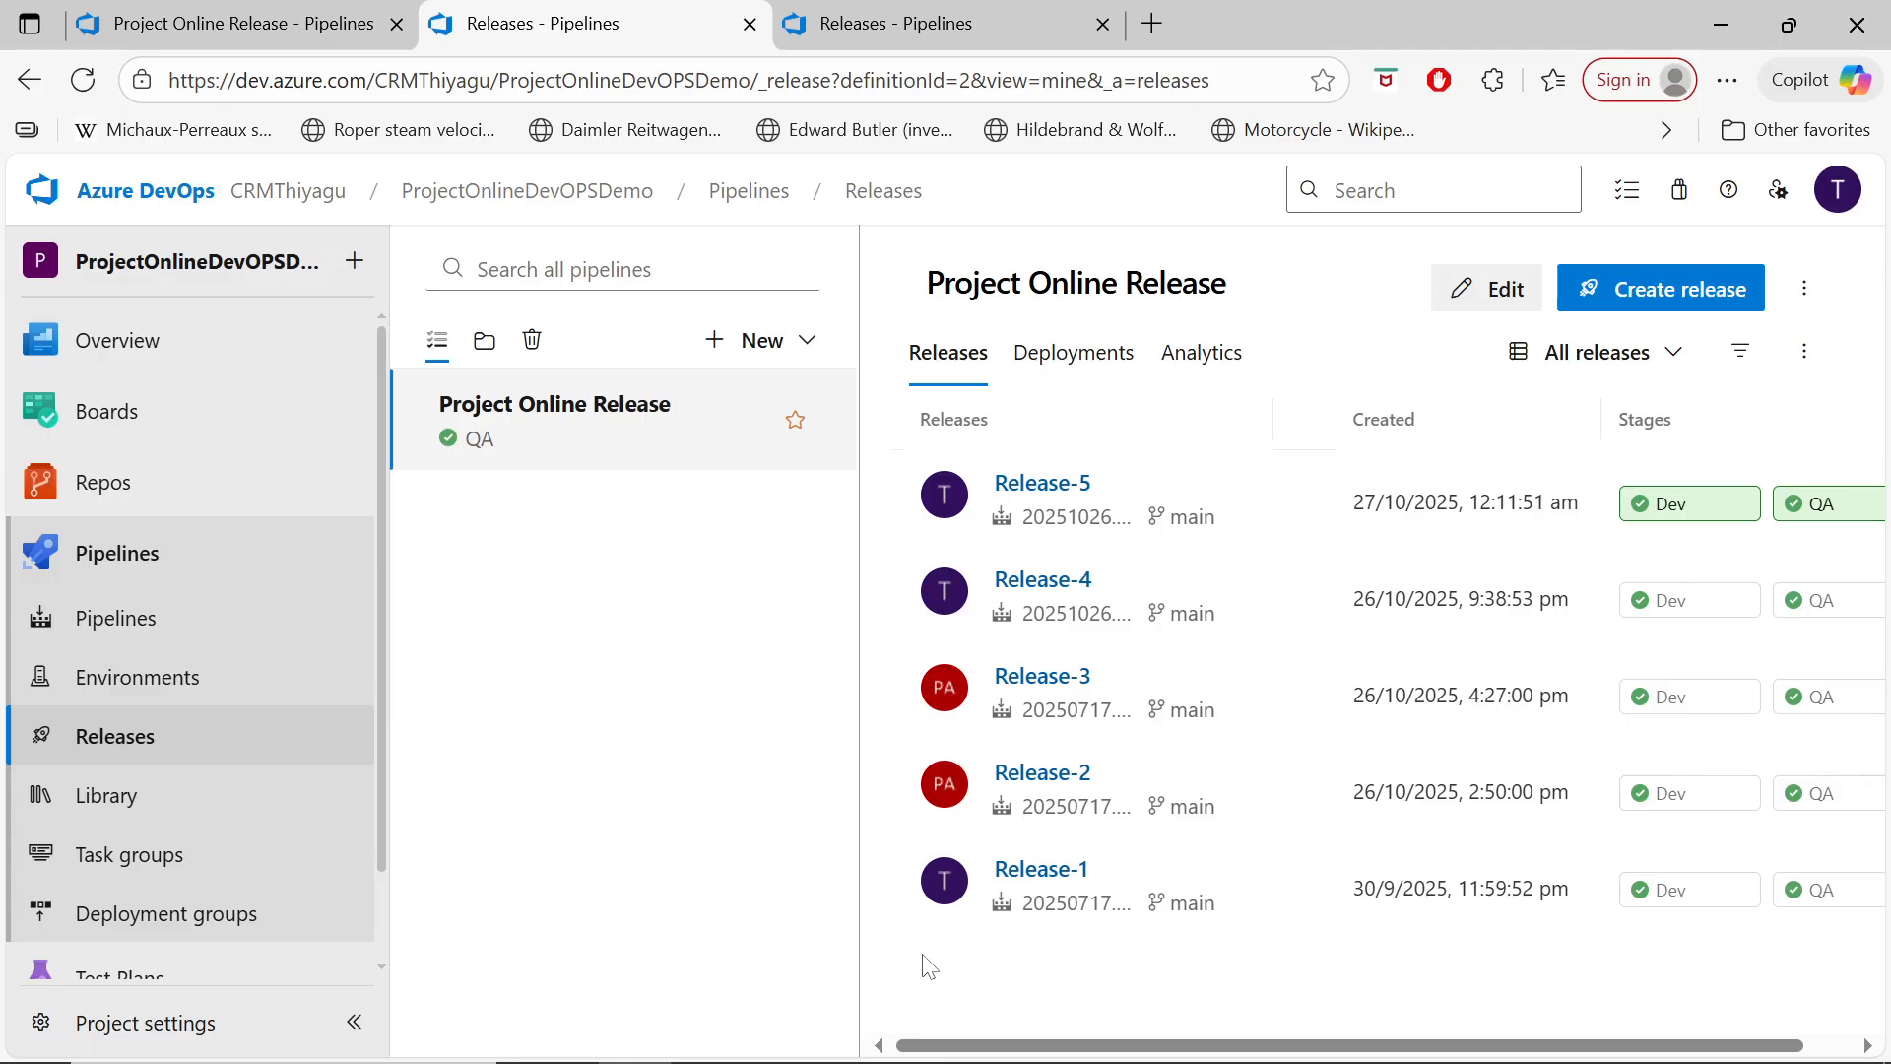